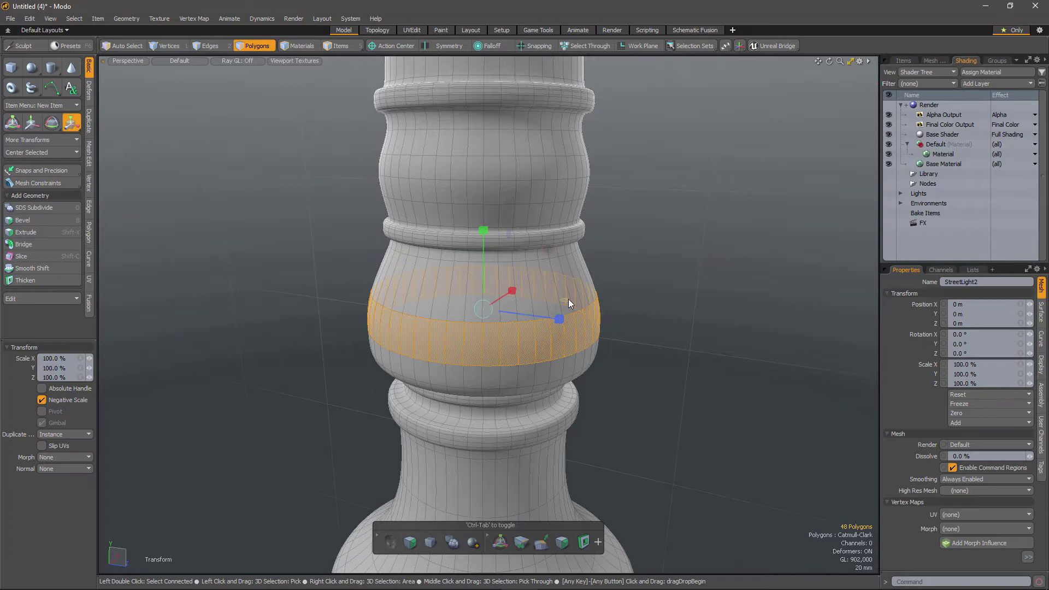
- Select the horizontal edge loop around the middle of the post section above the bulge and scale it outward
key("space")
key("2")
double_click(517, 180)
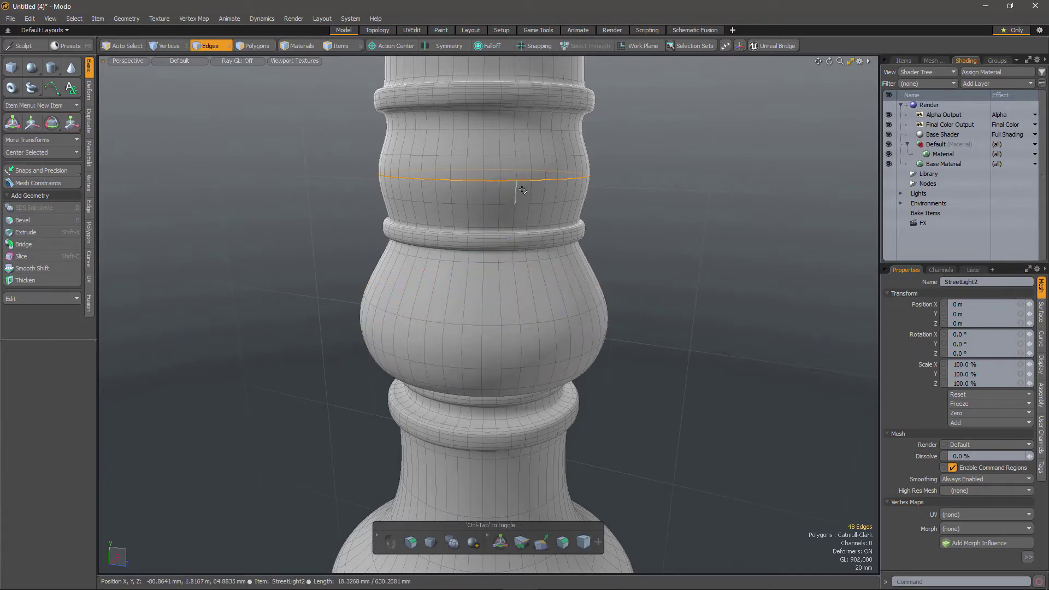
key("r")
left_click_drag(522, 191, 521, 241, "alt+shift")
left_click_drag(569, 214, 583, 214)
key("space")
key("Escape")
left_click_drag(551, 317, 562, 339, "alt+shift")
- Select every other polygon around the bulge's lower band and bevel them with a small inset
key("3")
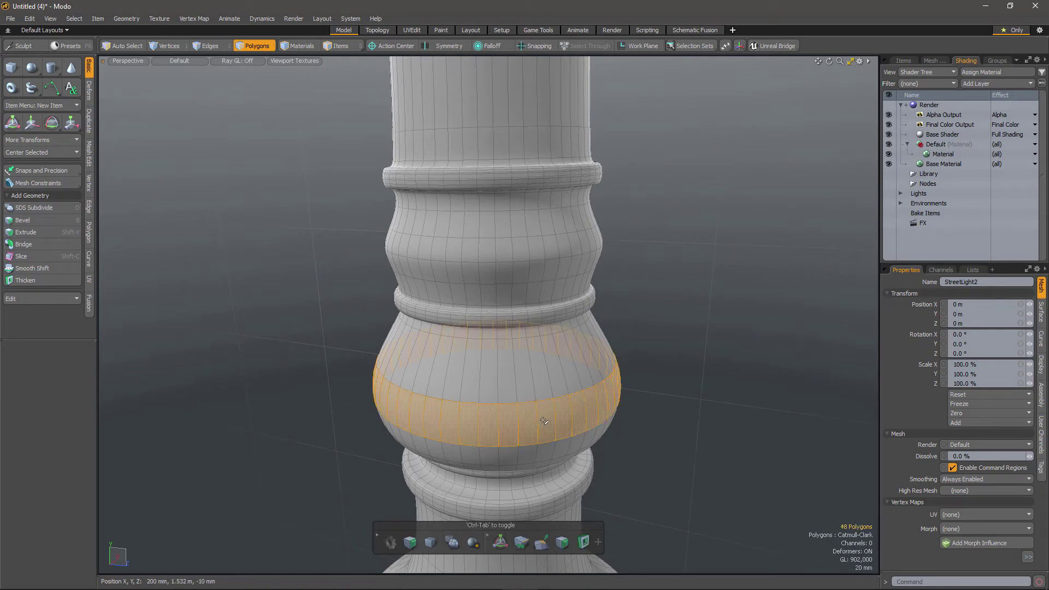
left_click(545, 421)
left_click(578, 419, "shift")
key("Up")
key("Up")
key("Up")
key("Up")
key("Up")
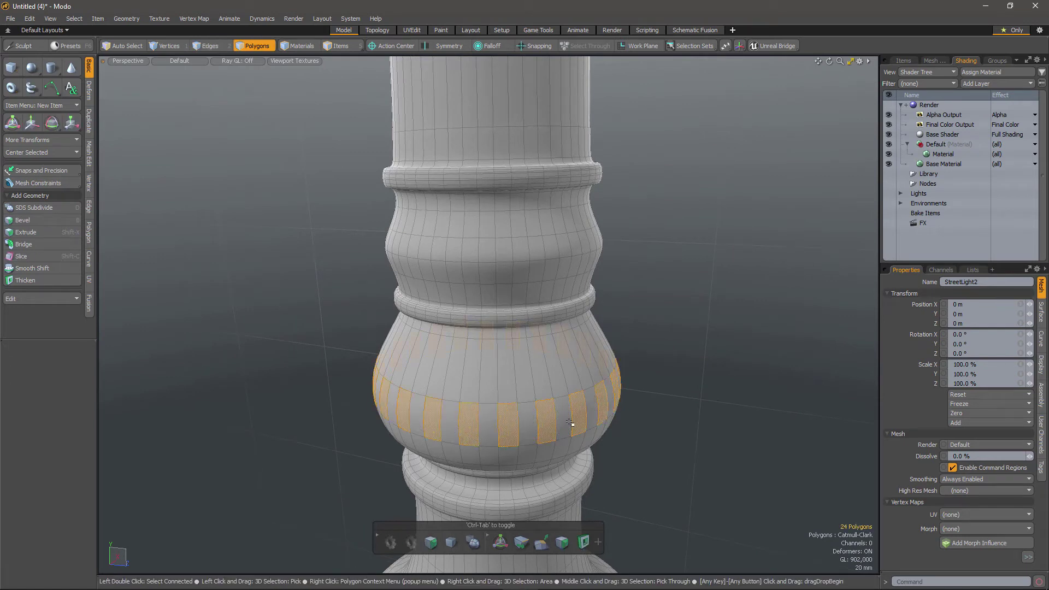
key("b")
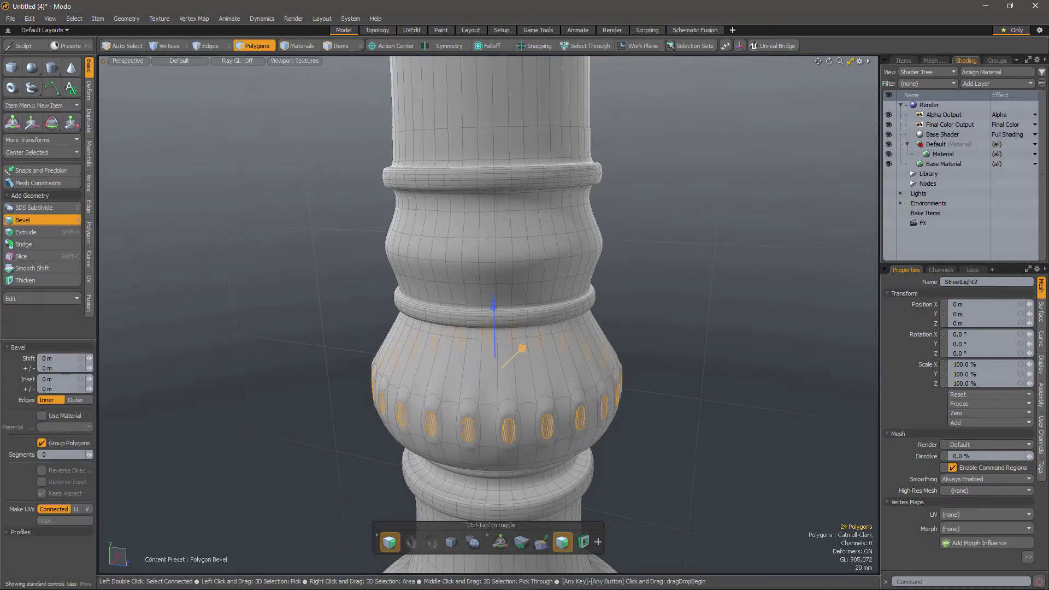
left_click_drag(520, 348, 522, 343)
key("space")
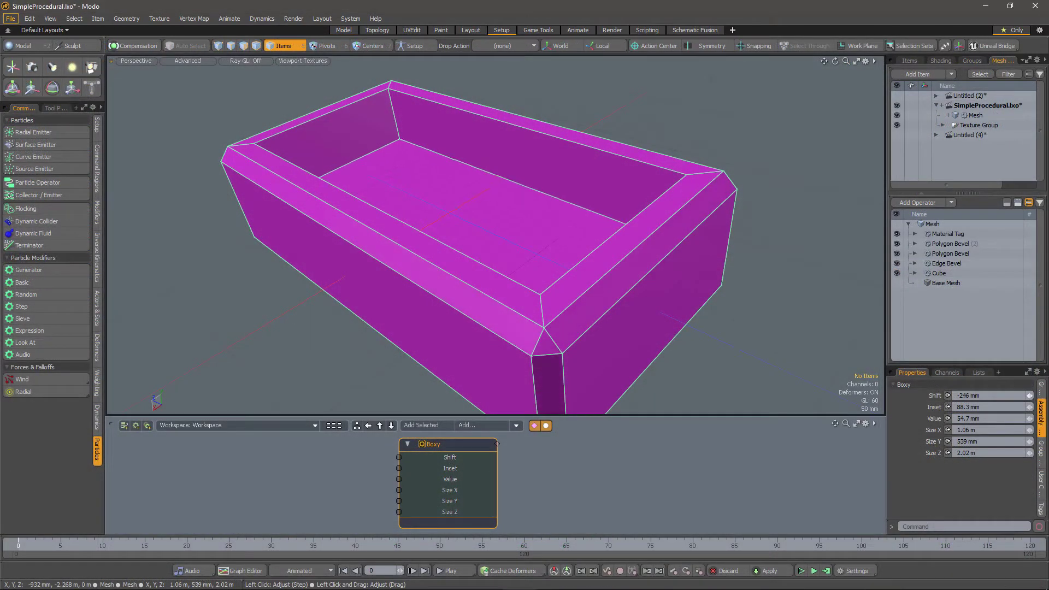
- Adjust the Shift and Value channels of the Boxy assembly in SimpleProcedural.lxo
left_click_drag(1029, 395, 1021, 453)
left_click_drag(1029, 418, 1031, 418)
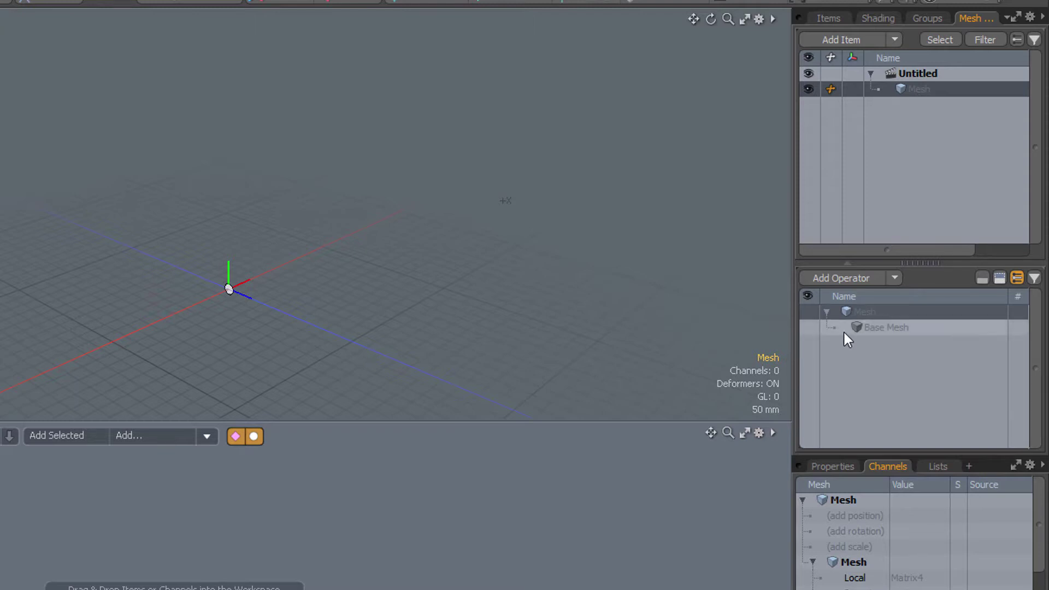
- Add a Cube mesh operation to the empty mesh and shorten it along Z to about 878 mm
left_click(841, 277)
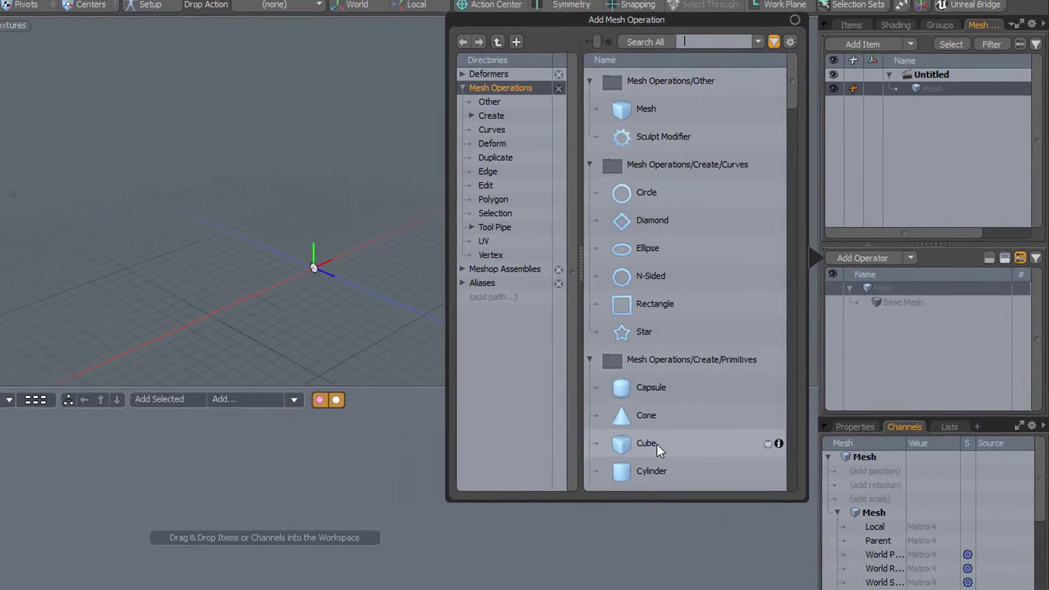
double_click(612, 486)
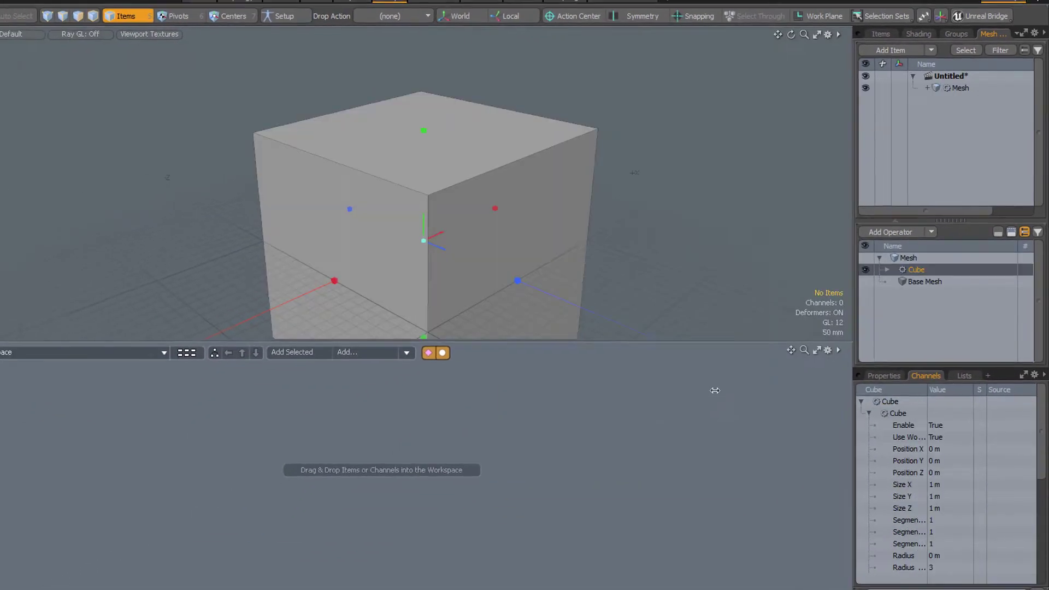
left_click_drag(452, 247, 478, 255, "alt")
left_click_drag(523, 281, 497, 268)
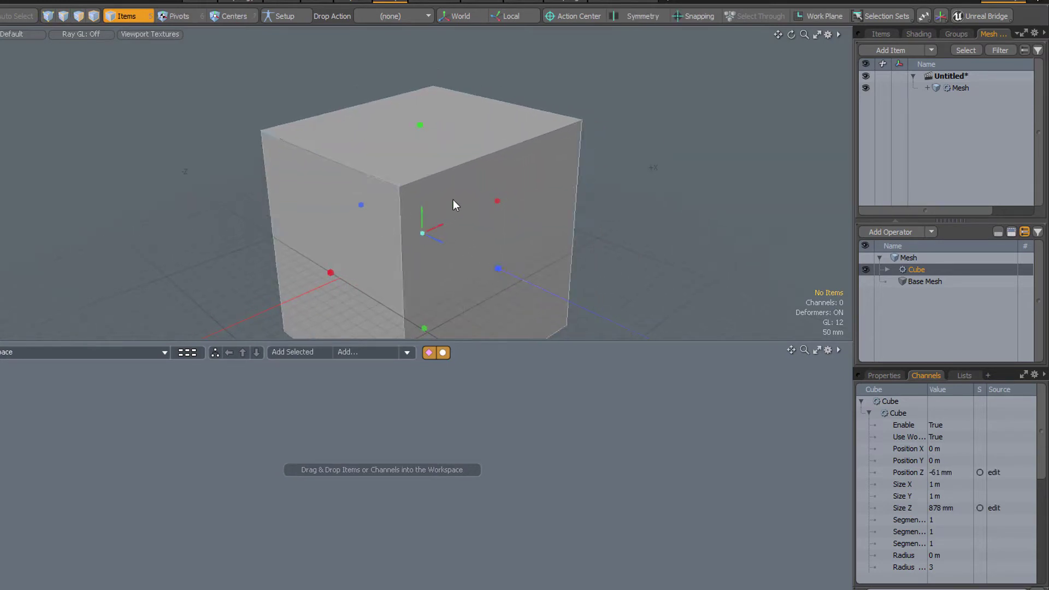
- Try adjusting the segment counts in the Cube operation's properties
left_click(885, 375)
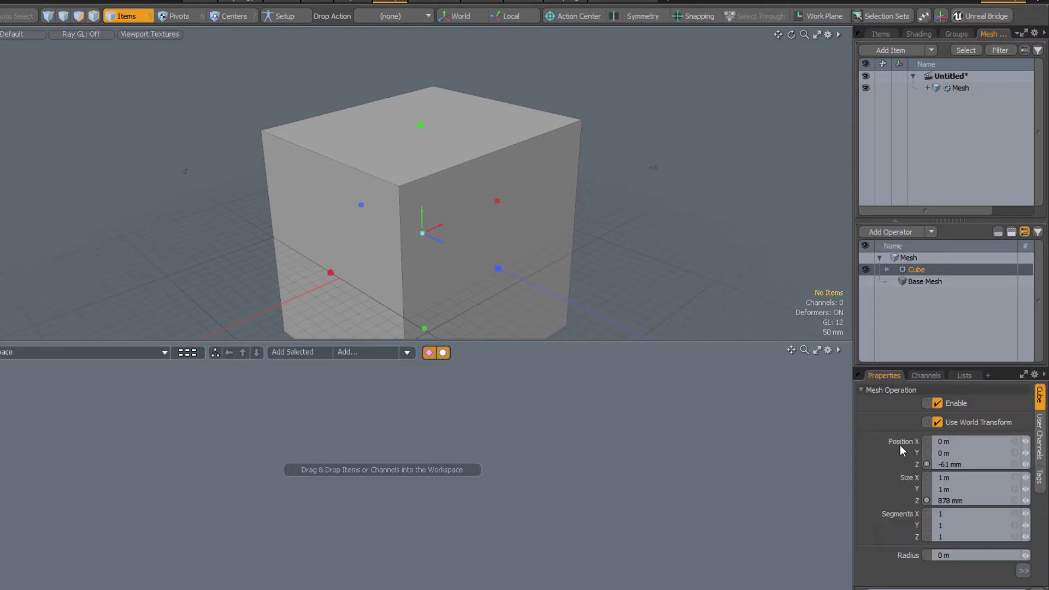
left_click(1016, 528)
left_click_drag(1025, 526, 1017, 527)
left_click(1014, 526)
- Select the cube's four top edges and add an Edge Bevel mesh operation with a value of about 174 mm
left_click(67, 19)
left_click(457, 165)
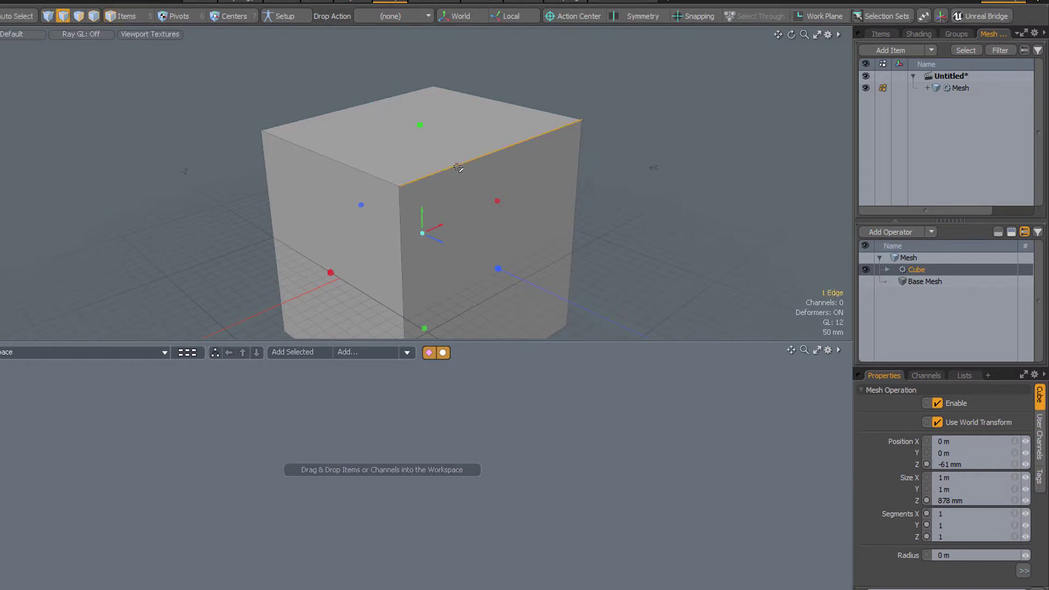
left_click(509, 107, "shift")
left_click(340, 113, "shift")
left_click(339, 160, "shift")
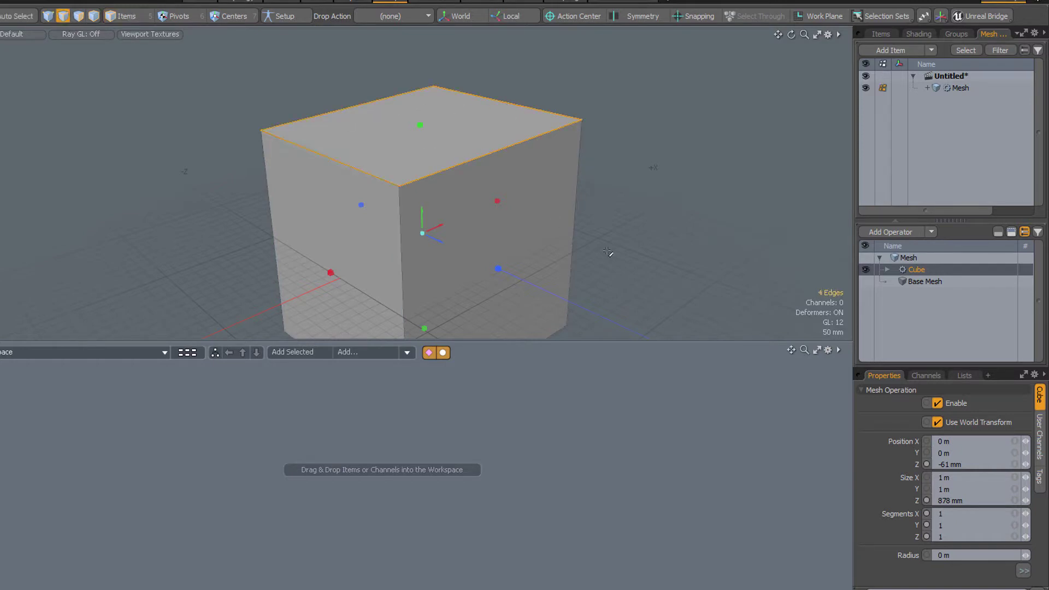
left_click(890, 231)
type("e")
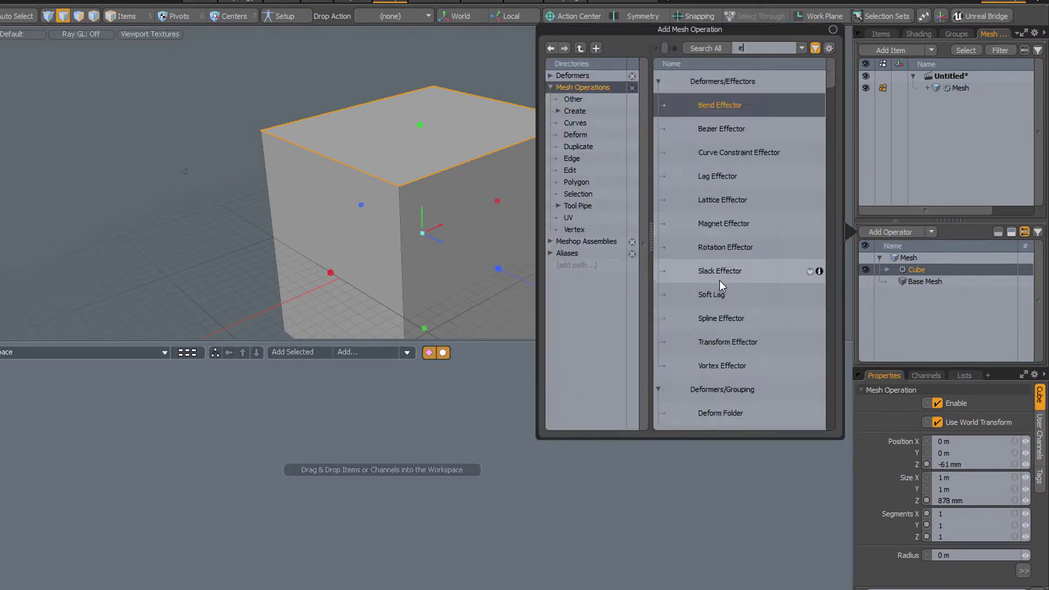
type("d")
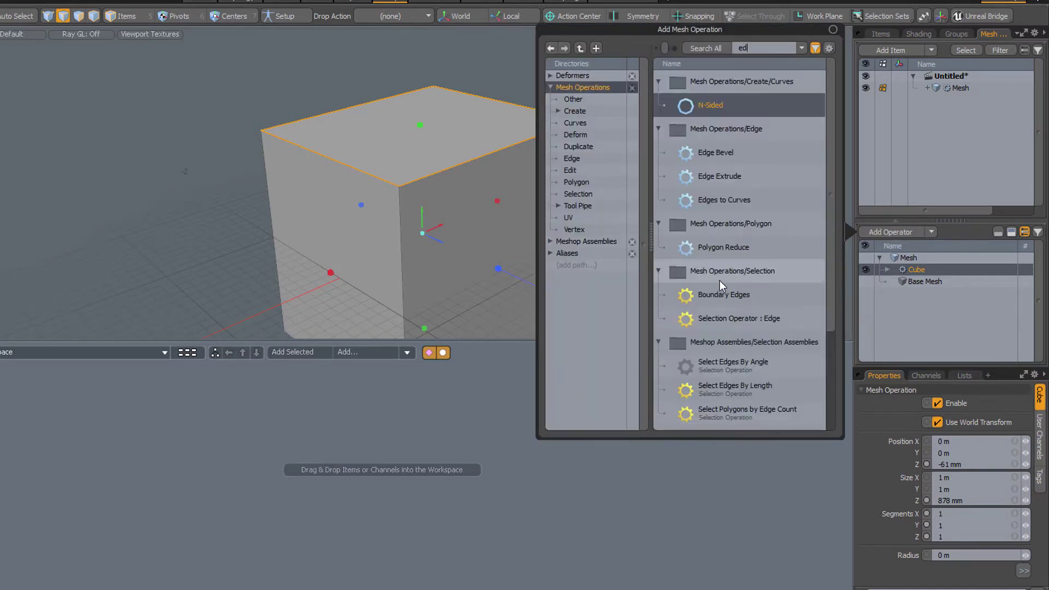
type("ge")
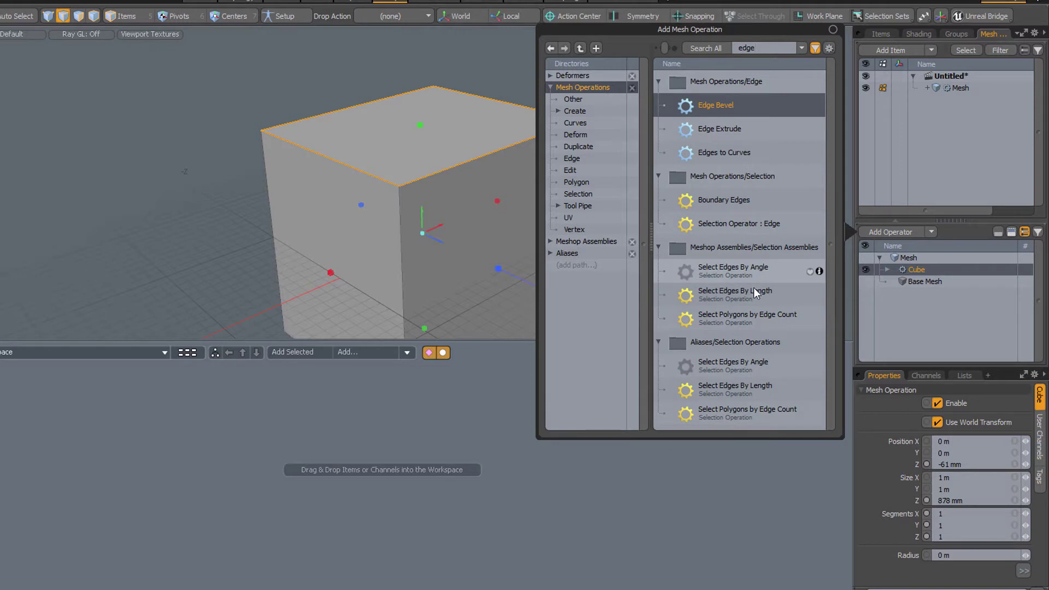
double_click(732, 102)
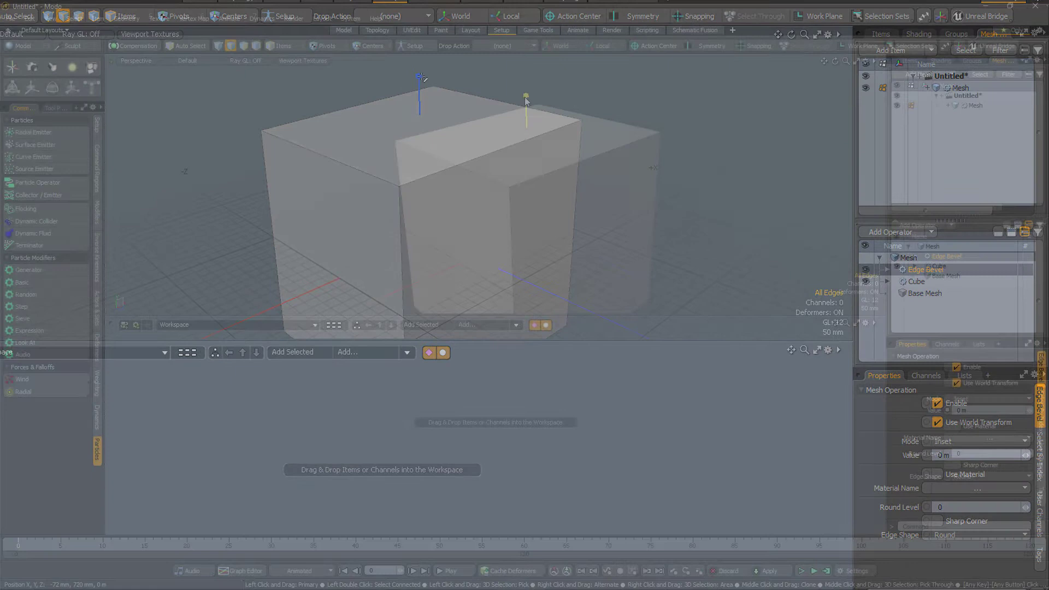
left_click_drag(526, 96, 526, 94)
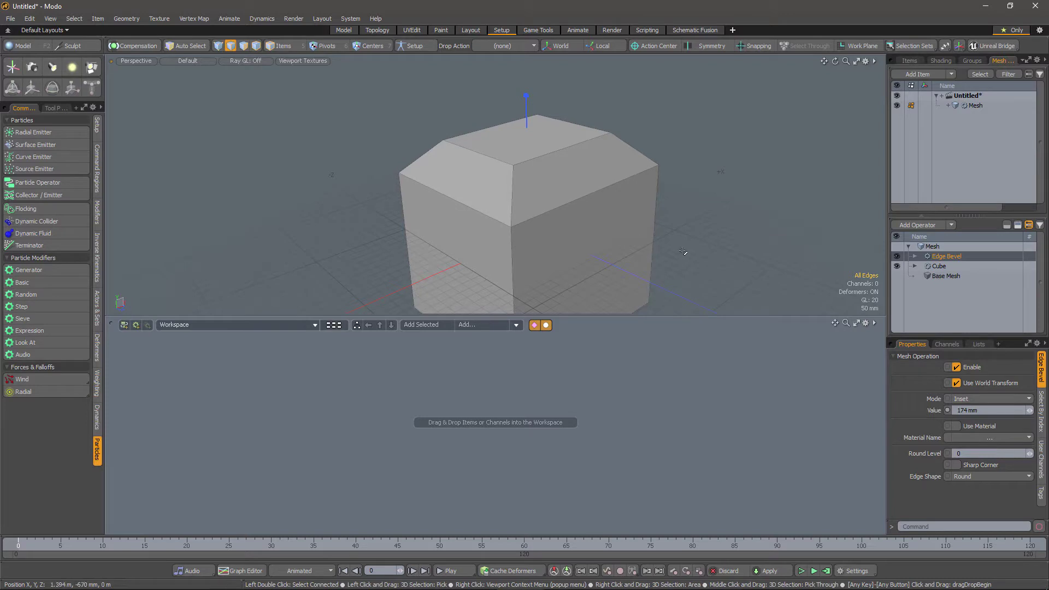
- Resize the Cube operation to about 1.02 m in Y and 759 mm in Z
left_click(941, 265)
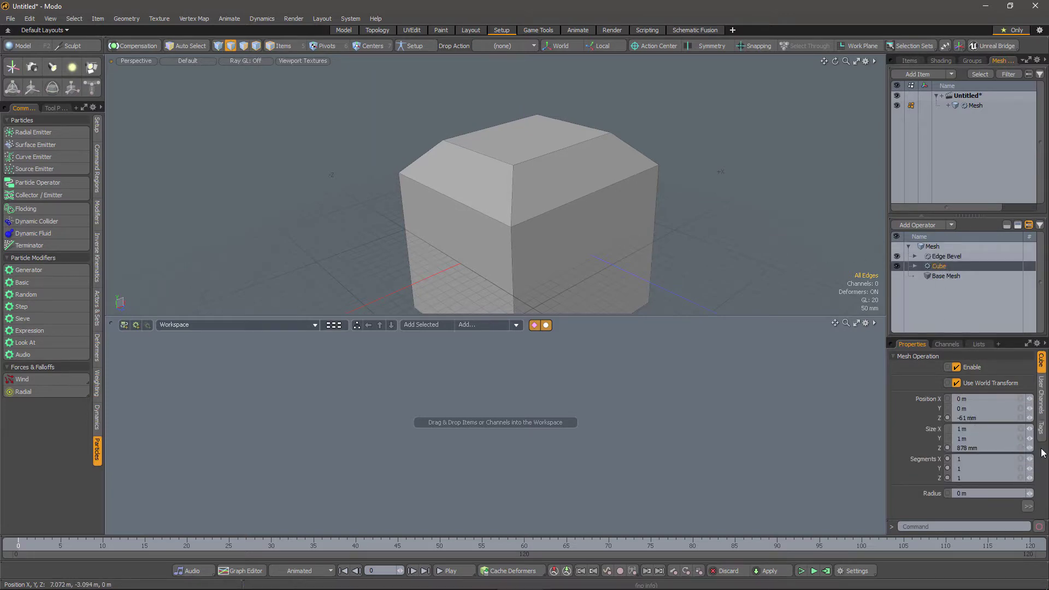
mouse_move(1029, 438)
left_mouse_down()
mouse_move(1044, 448)
mouse_move(1016, 448)
mouse_move(1033, 447)
mouse_move(1038, 429)
left_mouse_up()
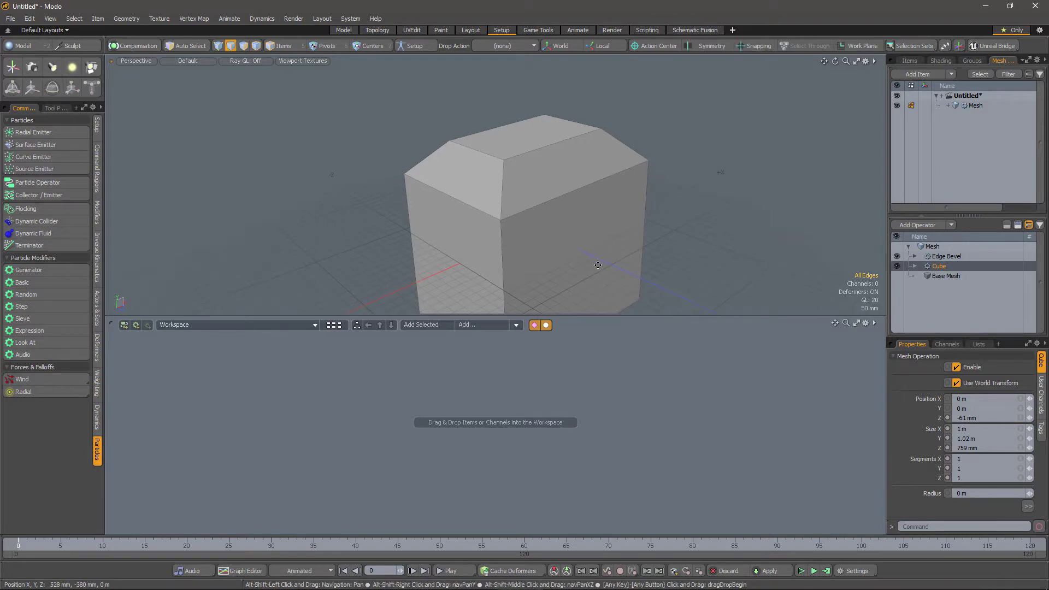
- Add a Polygon Bevel operation on the box's large side face, above the Edge Bevel, with inset about 139.2 mm and shift about -198 mm
left_click_drag(599, 265, 602, 230, "alt+shift")
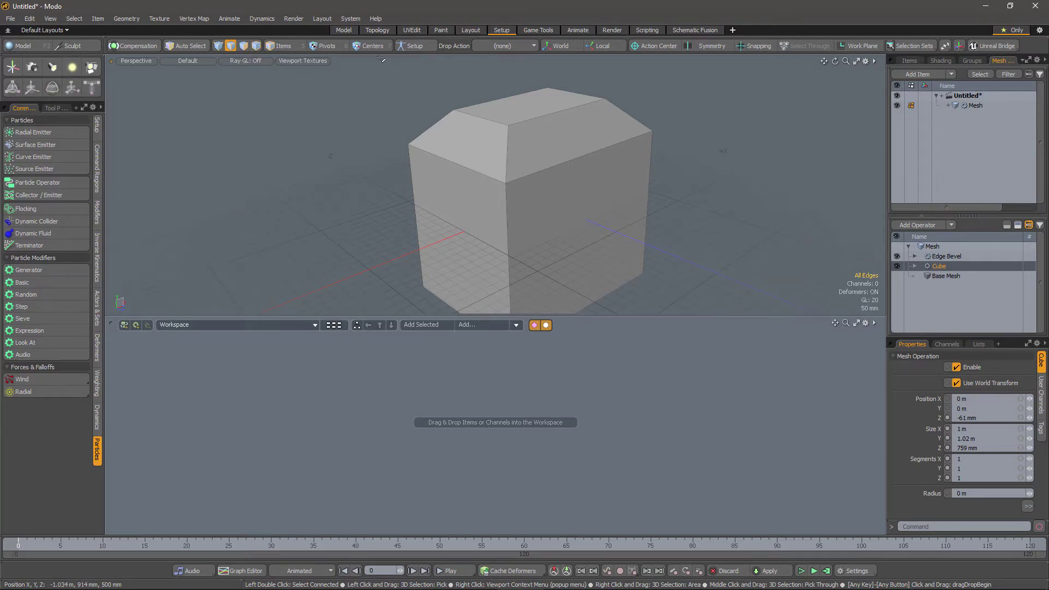
left_click(244, 47)
left_click(563, 177)
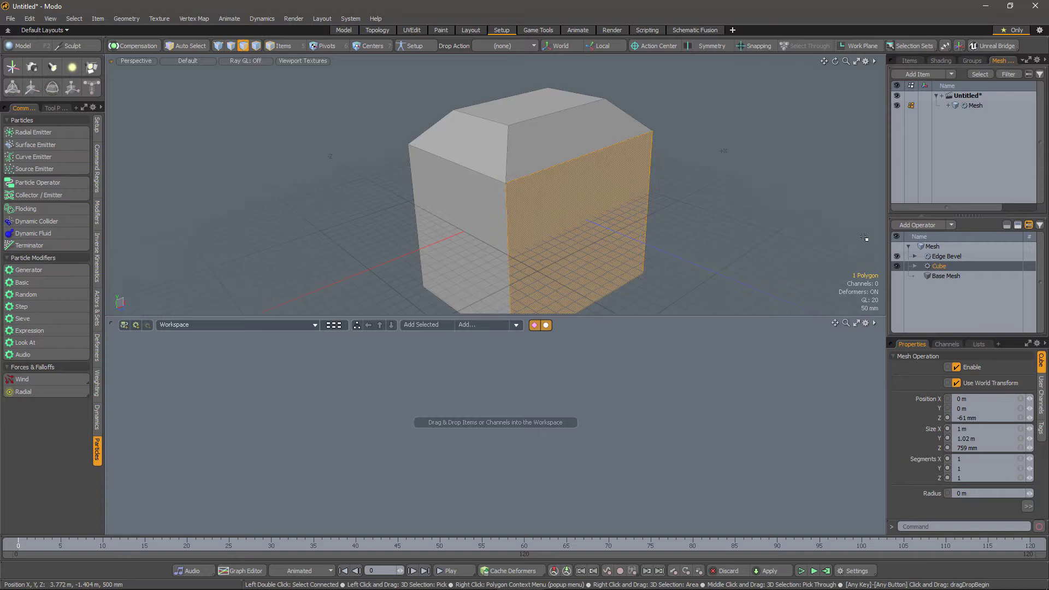
left_click(946, 256)
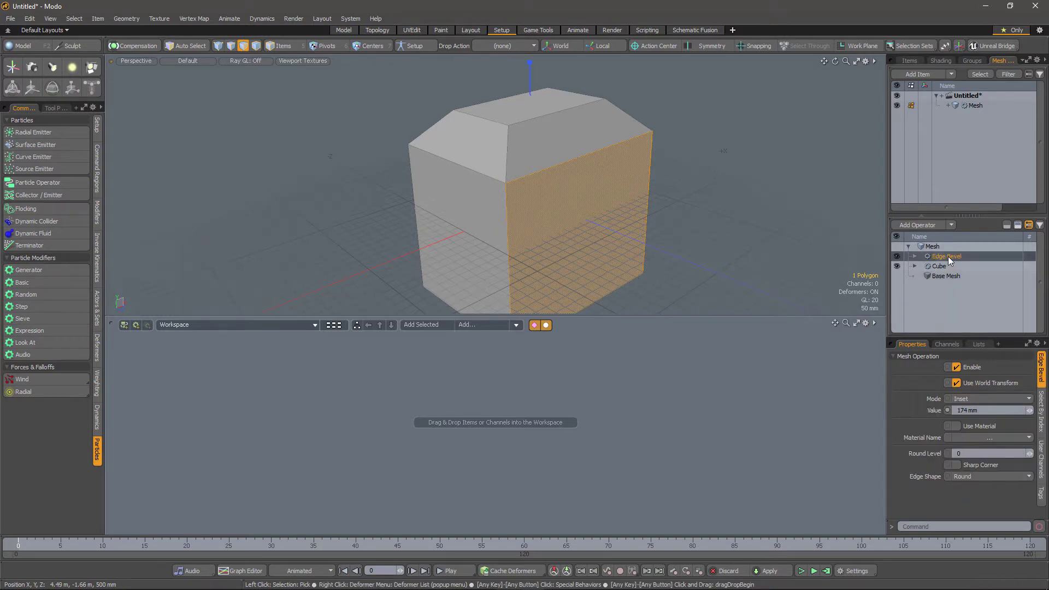
left_click(914, 225)
type("bevel")
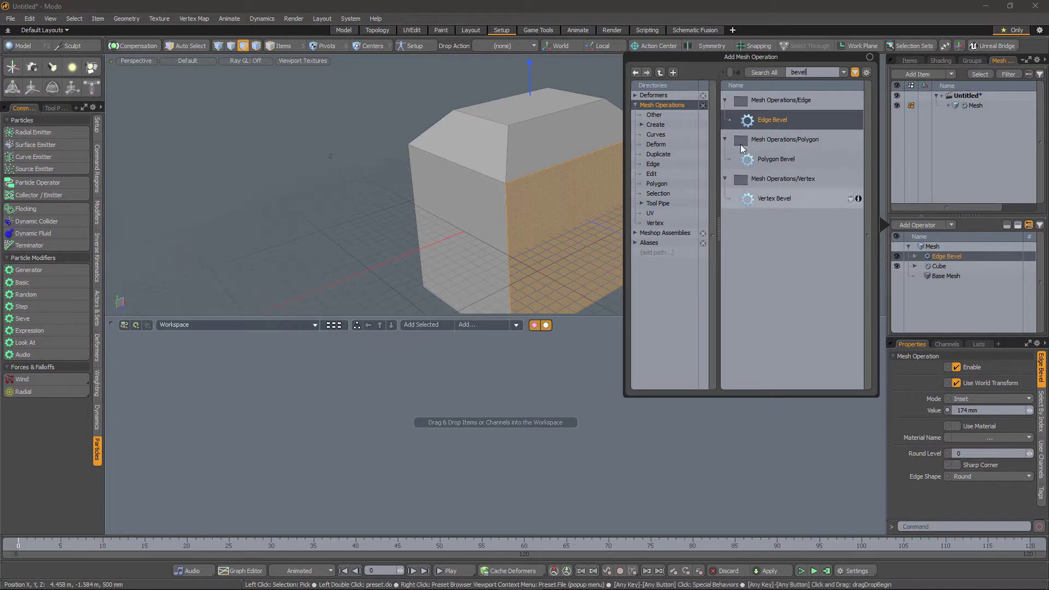
double_click(774, 158)
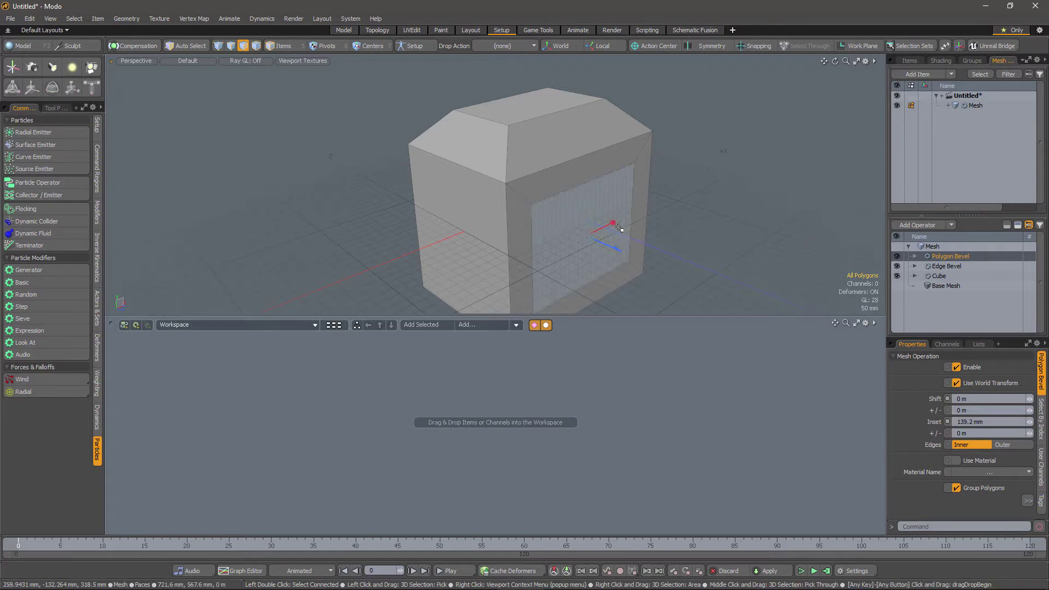
left_click_drag(604, 244, 709, 224)
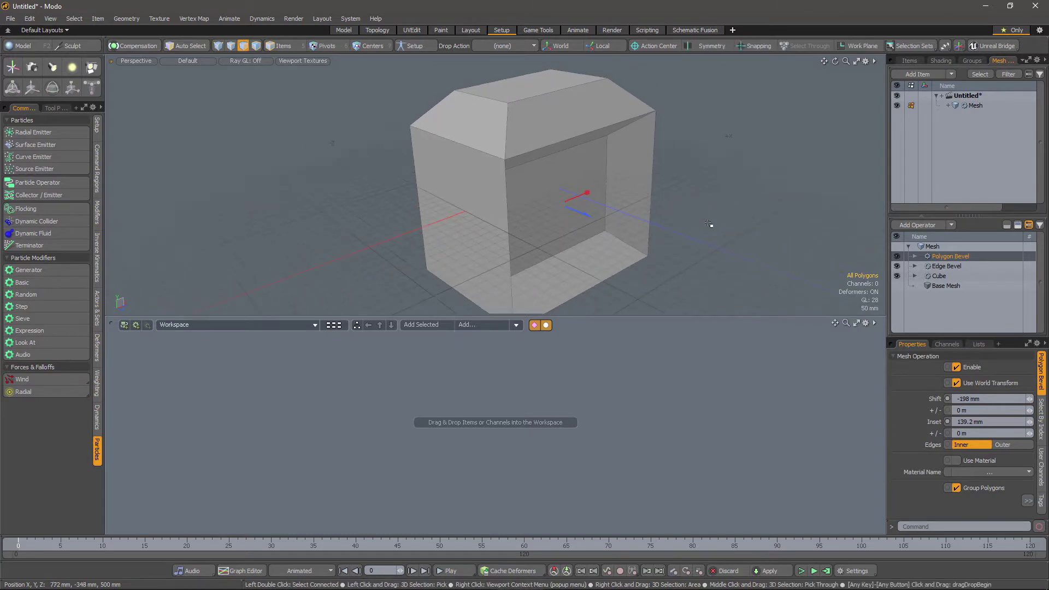
- Set the Edge Bevel operation's value to about 198 mm
left_click(949, 266)
left_click_drag(1029, 410, 1032, 410)
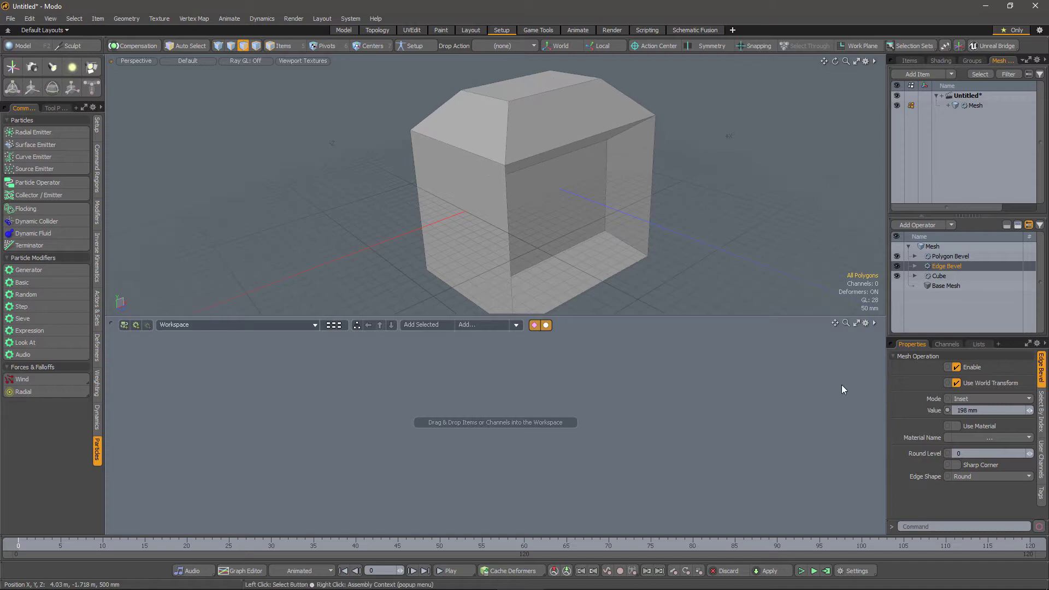
left_click_drag(679, 145, 581, 218, "alt")
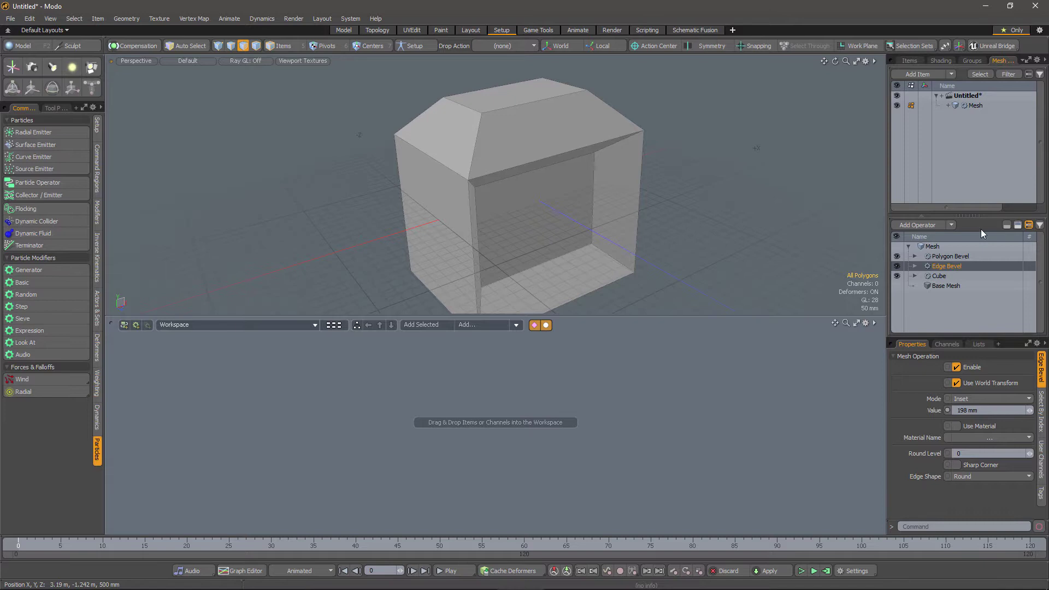
left_click_drag(568, 221, 584, 226, "alt")
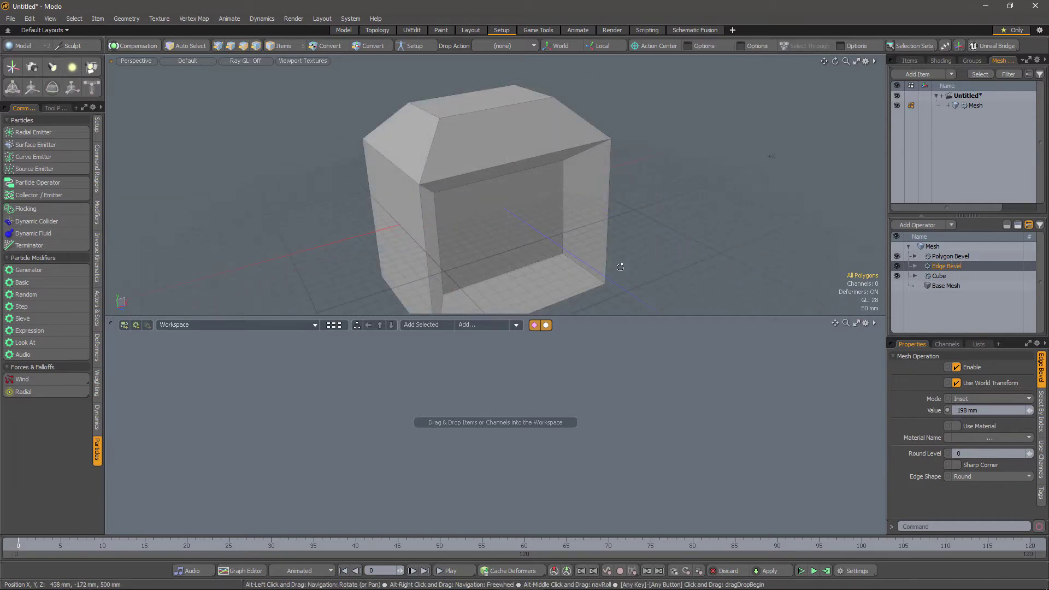
left_click_drag(621, 267, 655, 256, "alt+shift")
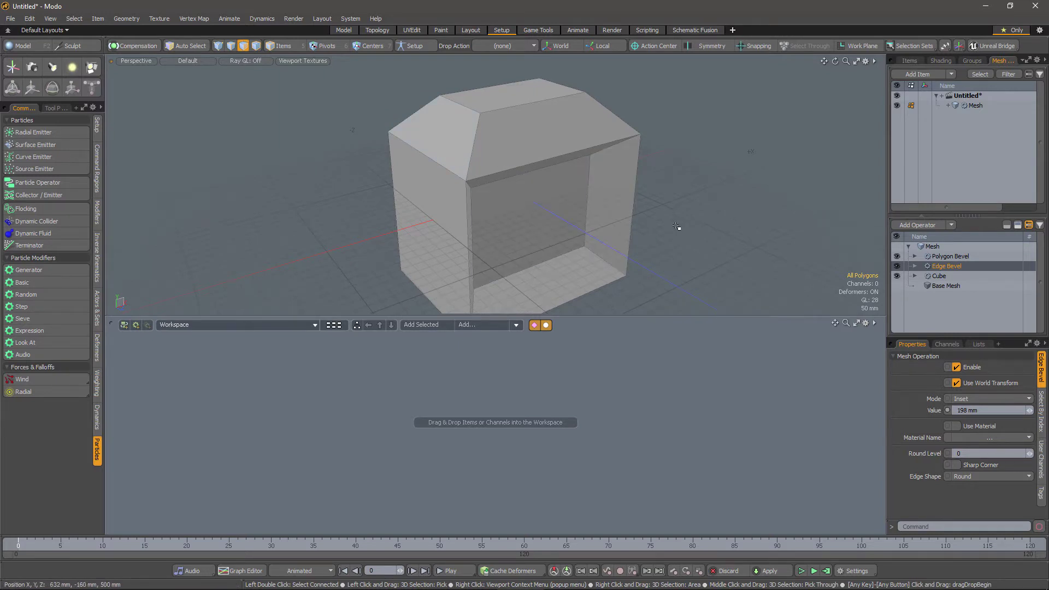
- Select the Cube operation and switch on the ghosted view of the final mesh
left_click(937, 275)
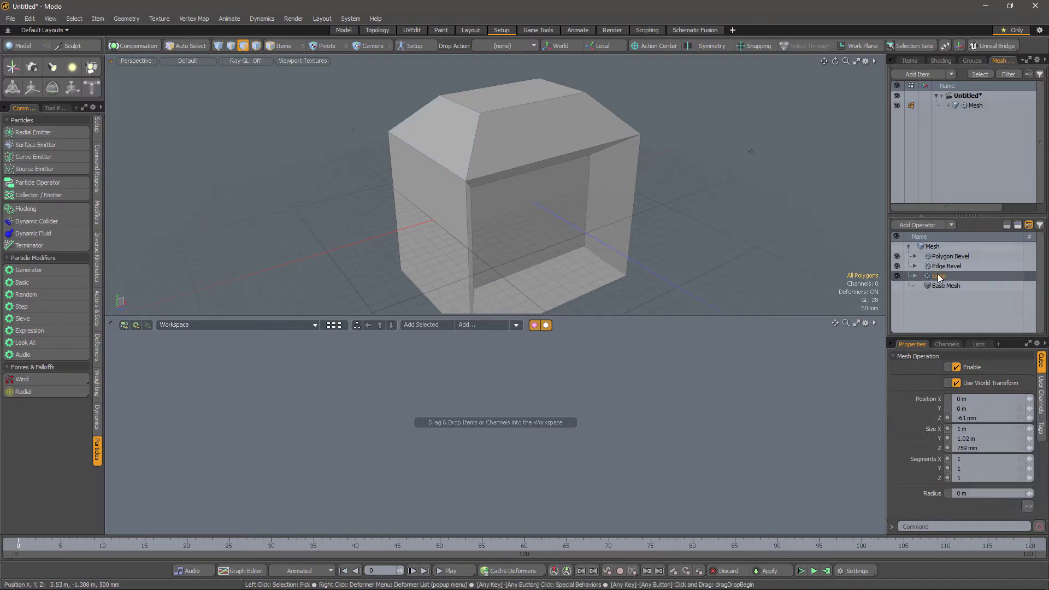
left_click_drag(567, 260, 589, 229, "alt+shift")
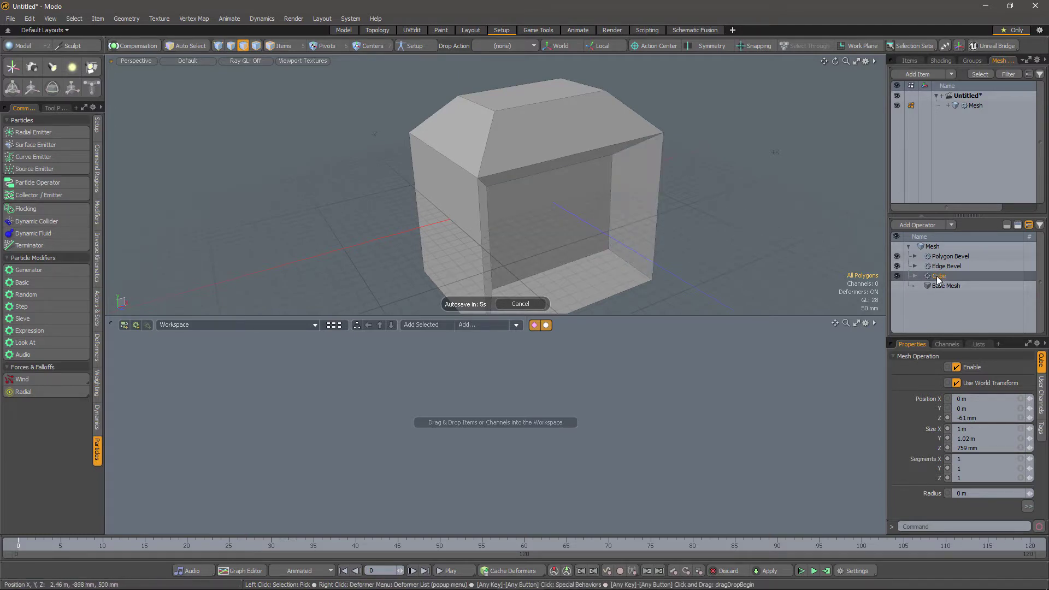
left_click_drag(944, 280, 1022, 227)
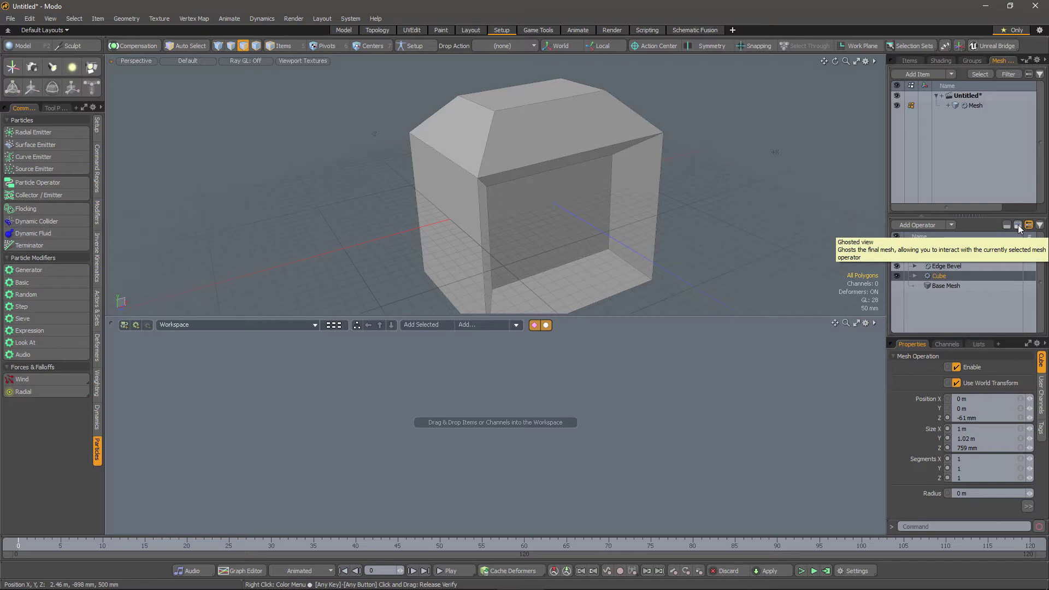
left_click(1018, 225)
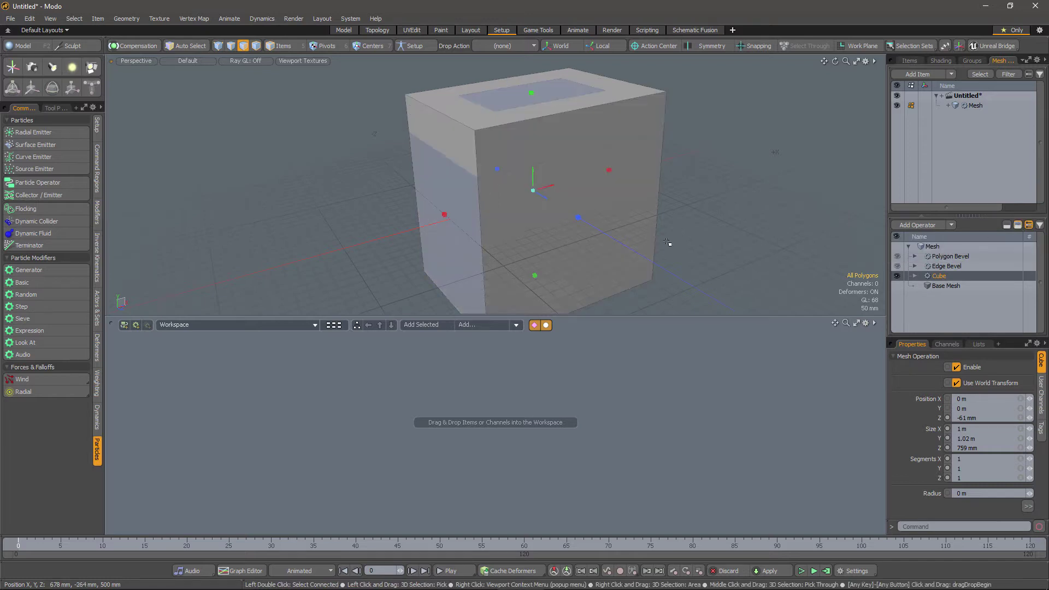
left_click_drag(585, 212, 609, 218, "alt")
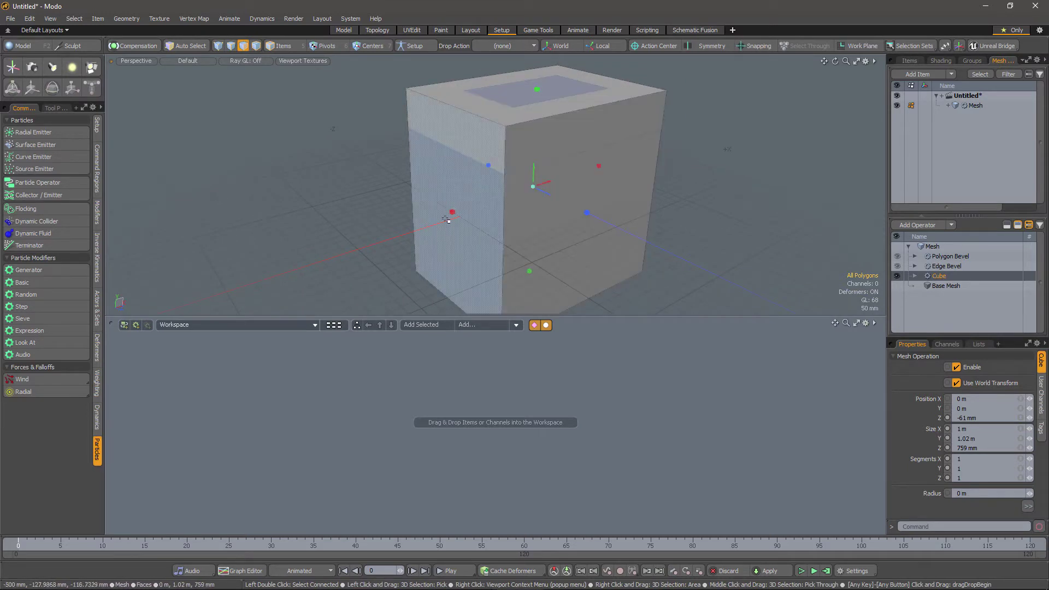
left_click_drag(573, 228, 561, 228, "alt")
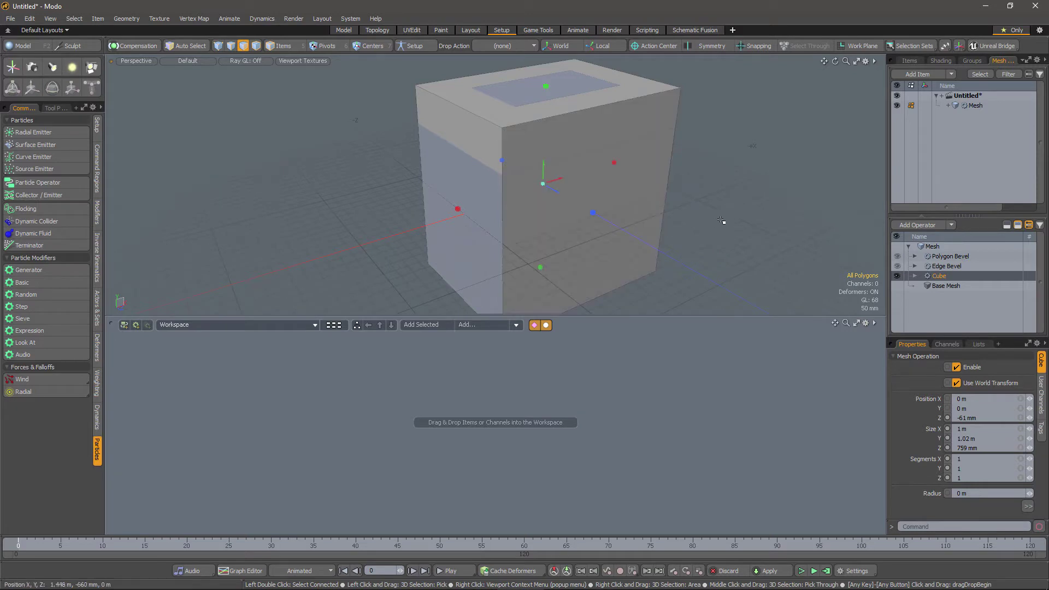
- Limit the display to the selected operation and examine the mesh at the Cube, Edge Bevel and Polygon Bevel stages
left_click(1007, 226)
key("alt")
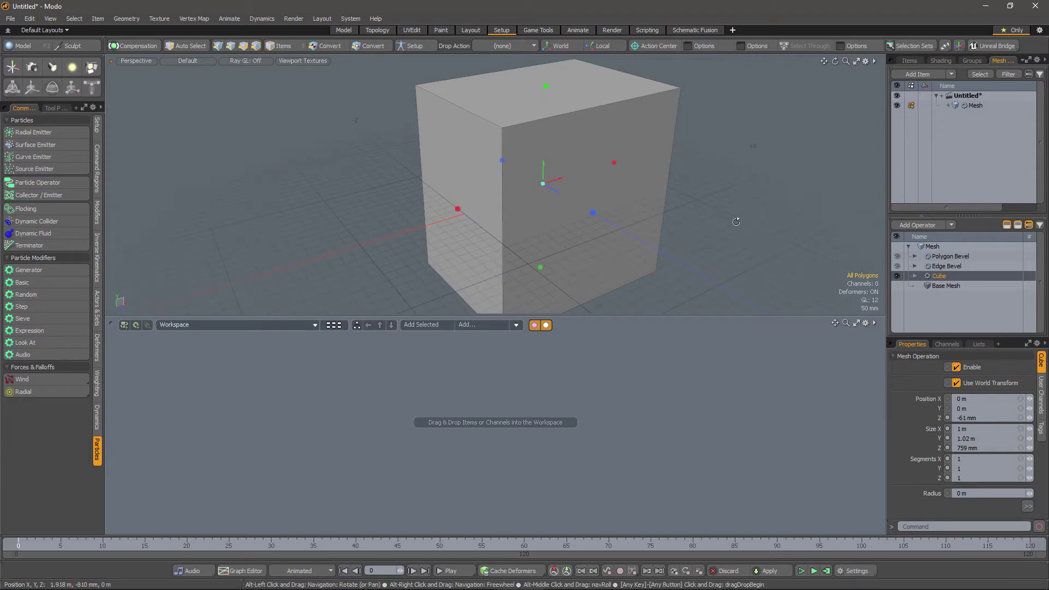
left_click_drag(727, 228, 672, 231, "alt")
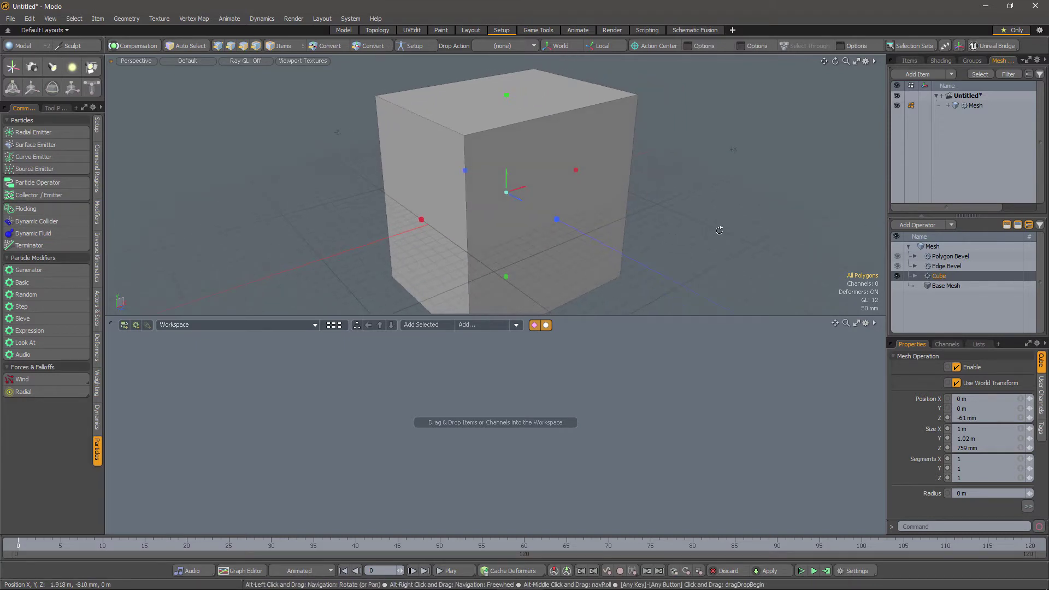
left_click(943, 267)
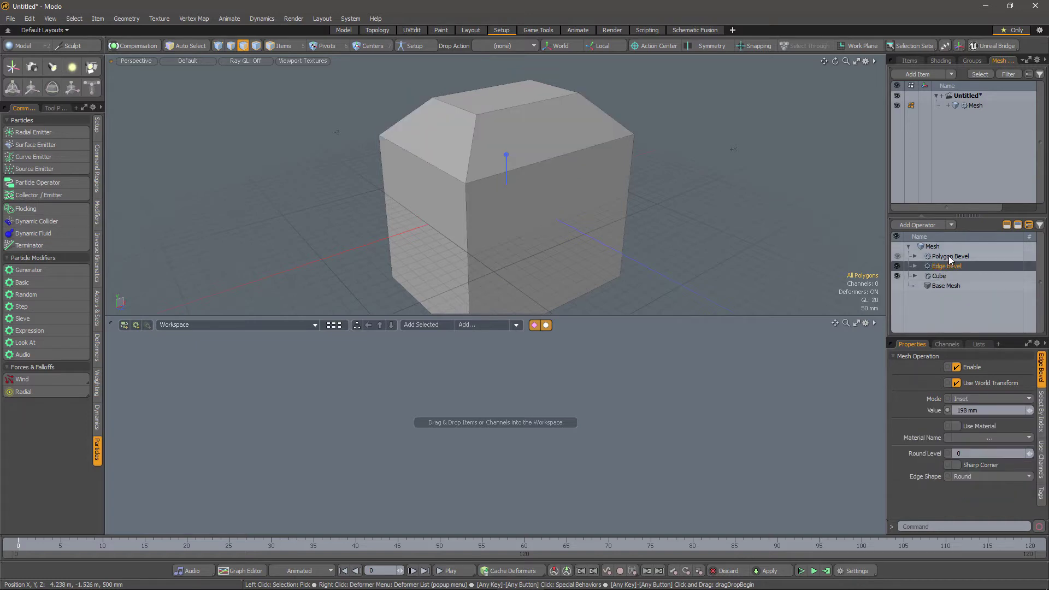
left_click(950, 257)
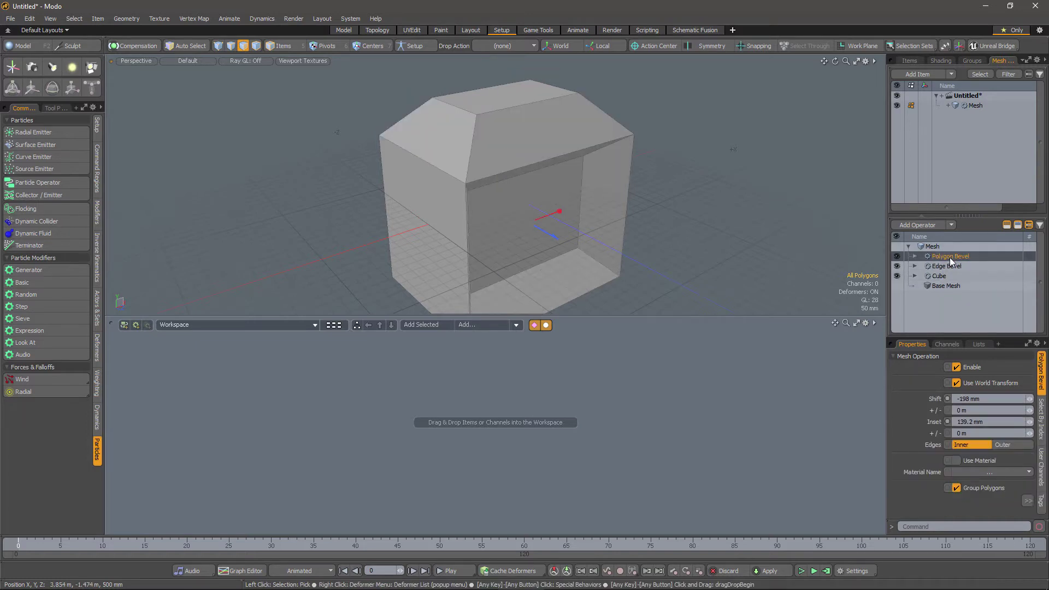
left_click(945, 265)
left_click(942, 276)
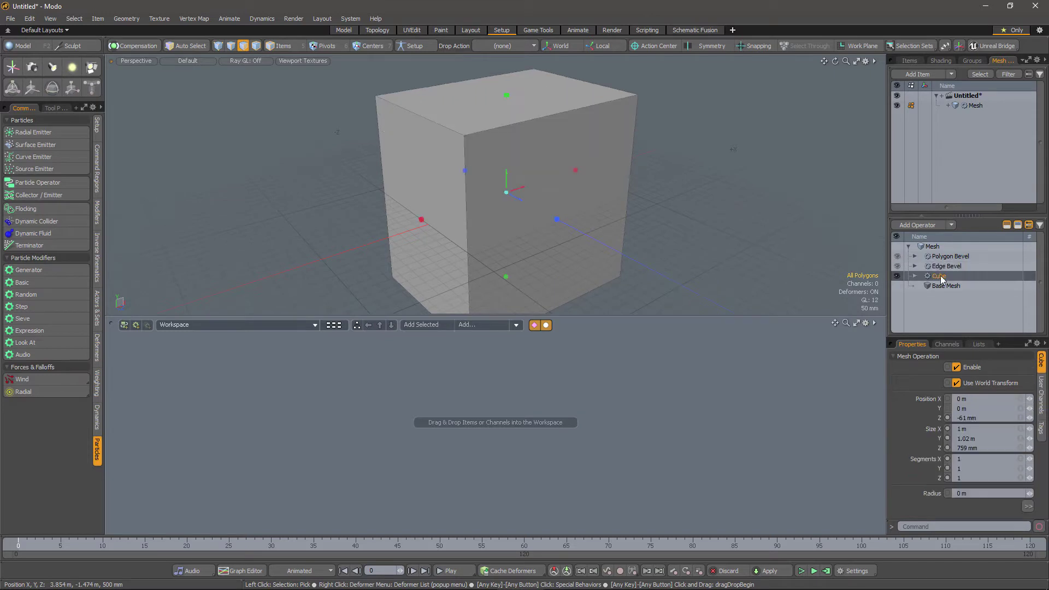
left_click_drag(673, 233, 689, 246, "alt")
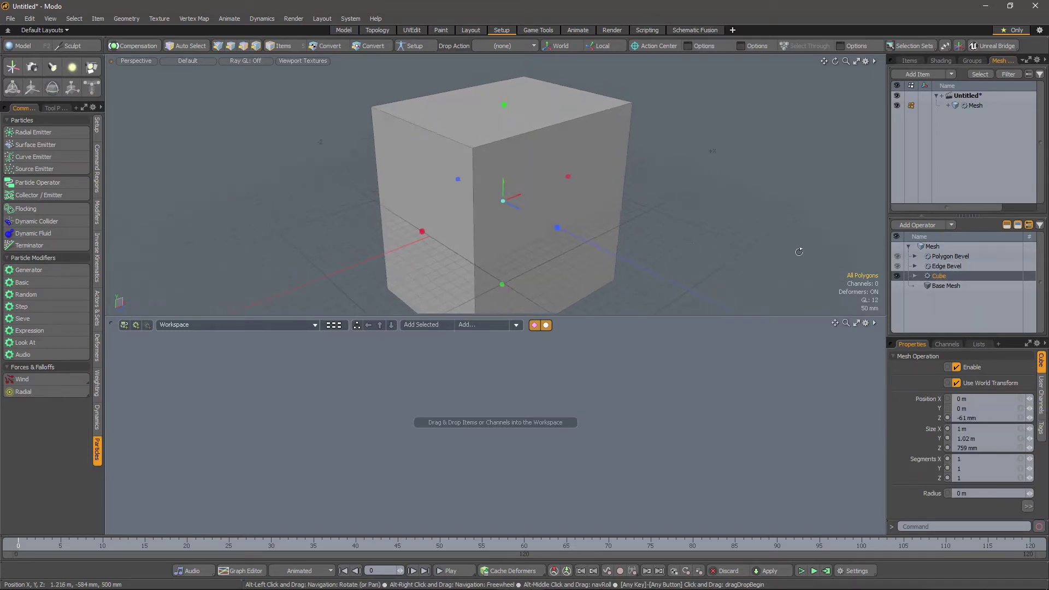
left_click(945, 266)
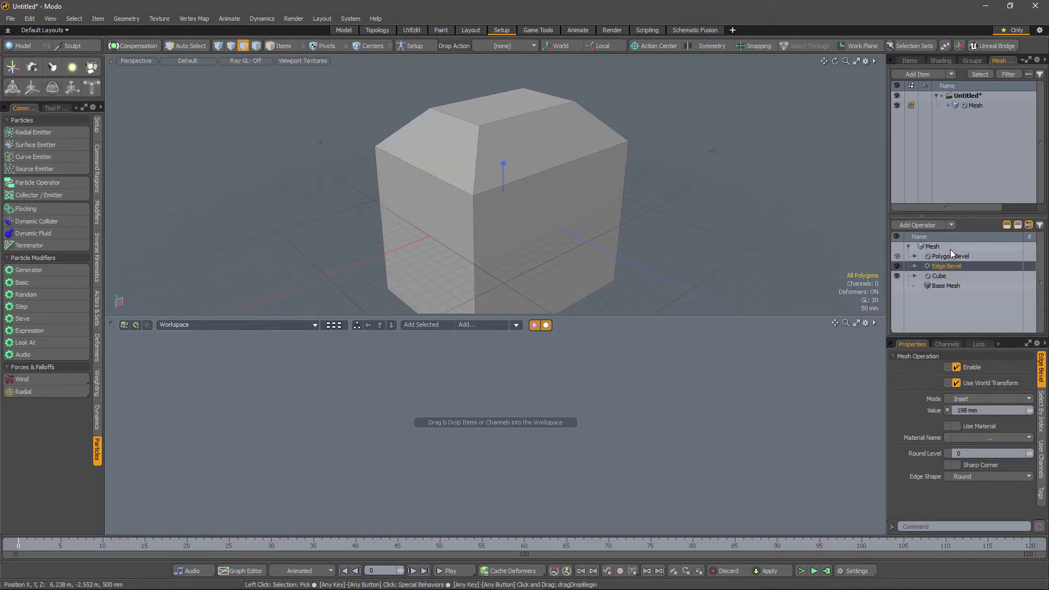
left_click(946, 260)
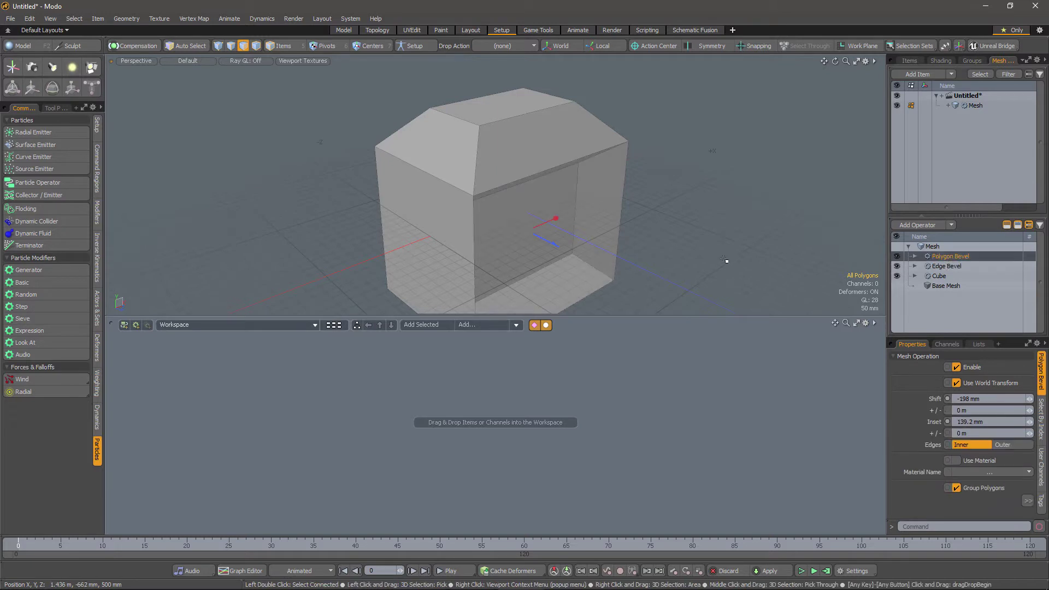
- Select the Cube operation and return the display to the full final mesh without ghosting
left_click(937, 277)
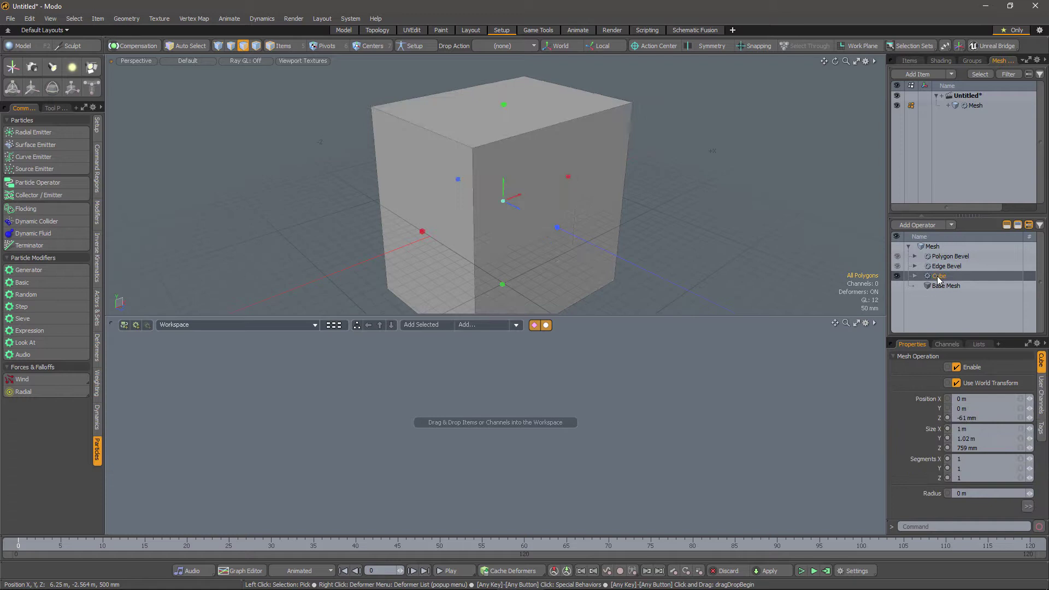
left_click(1008, 225)
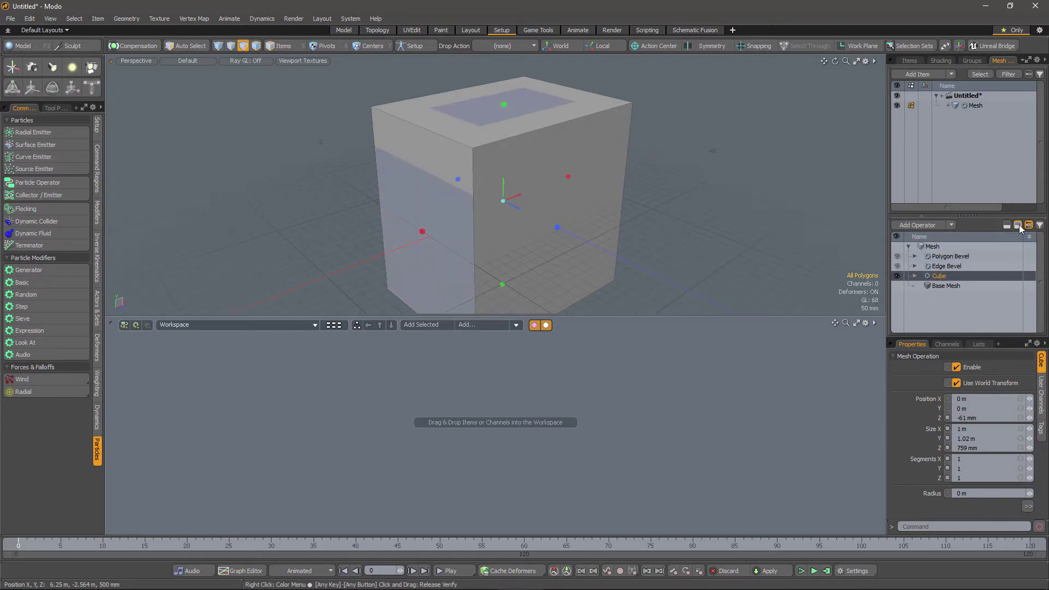
left_click_drag(720, 246, 654, 210, "alt")
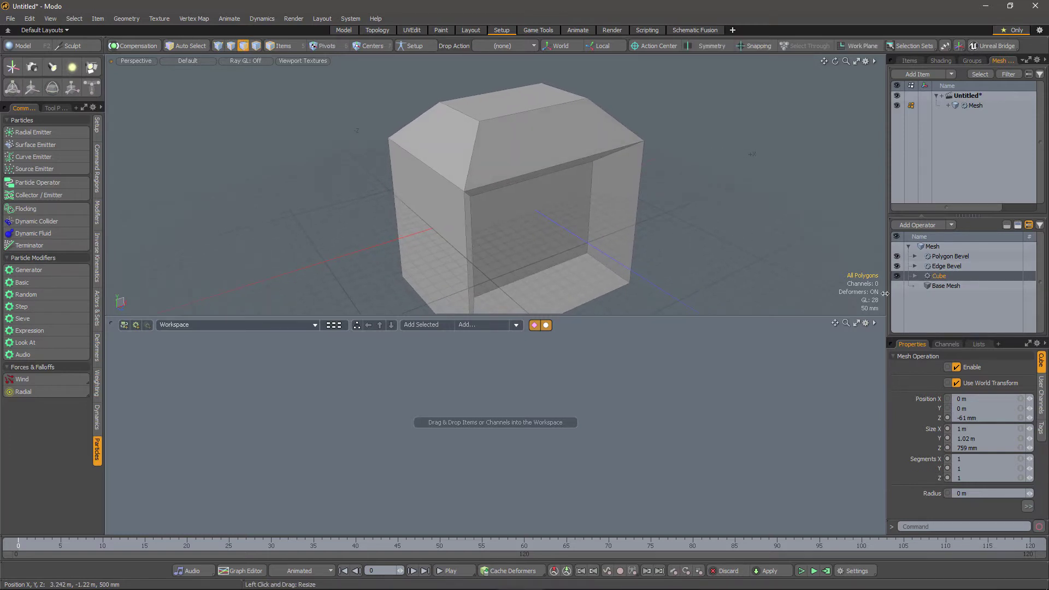
- Try 2 segments in X, Y and Z on the Cube operation, and undo the change
left_click(1020, 469)
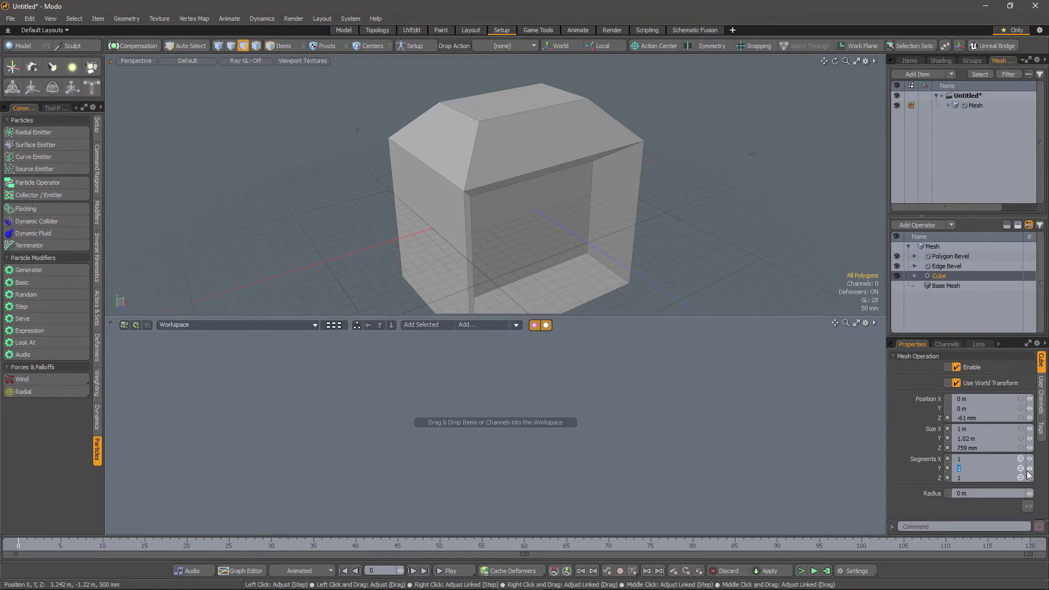
left_click(1031, 470)
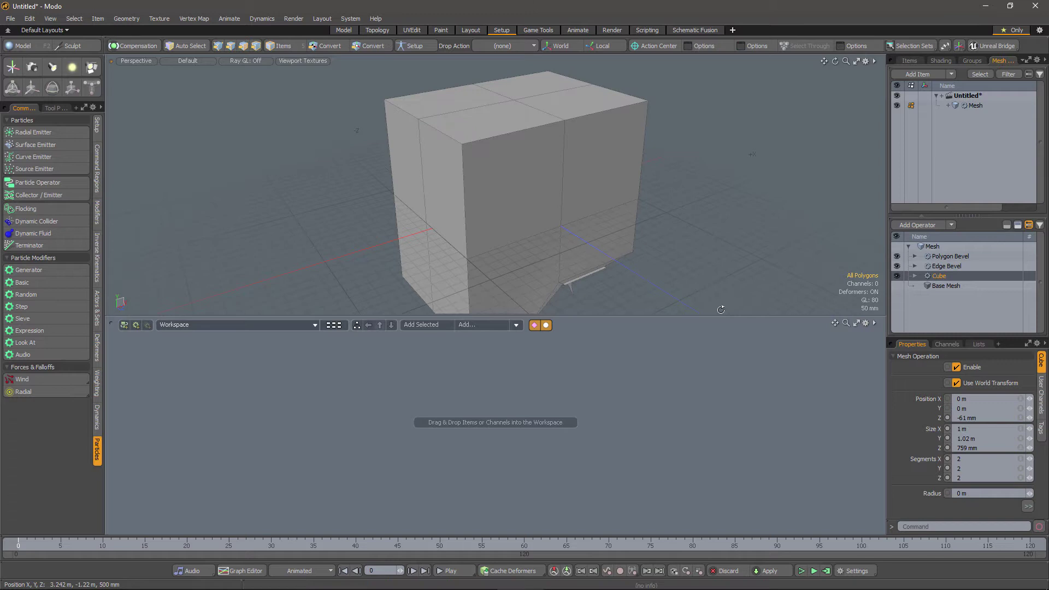
left_click_drag(754, 273, 508, 180, "alt")
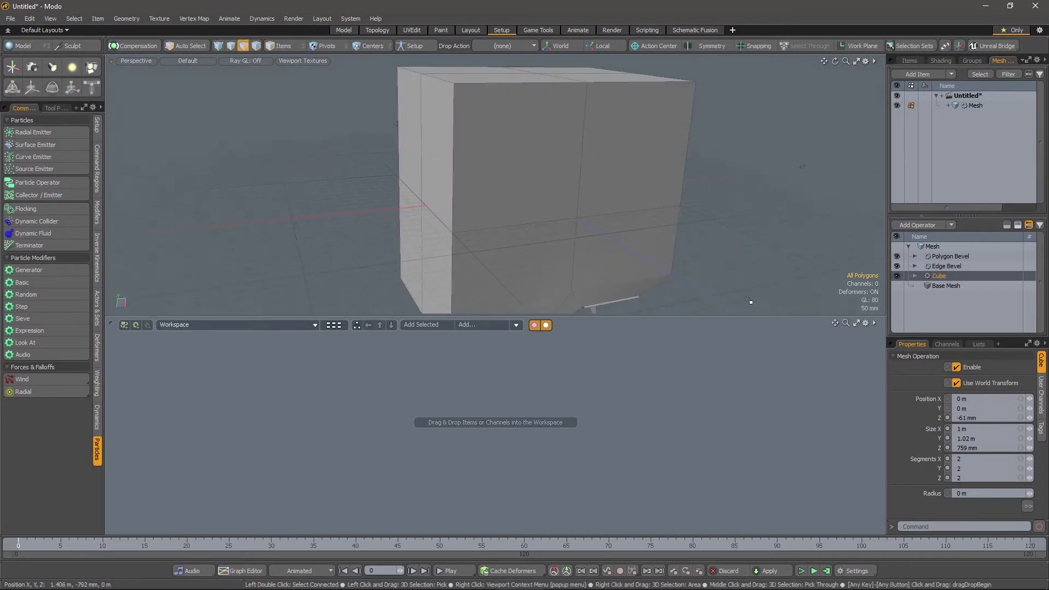
key("ctrl+z")
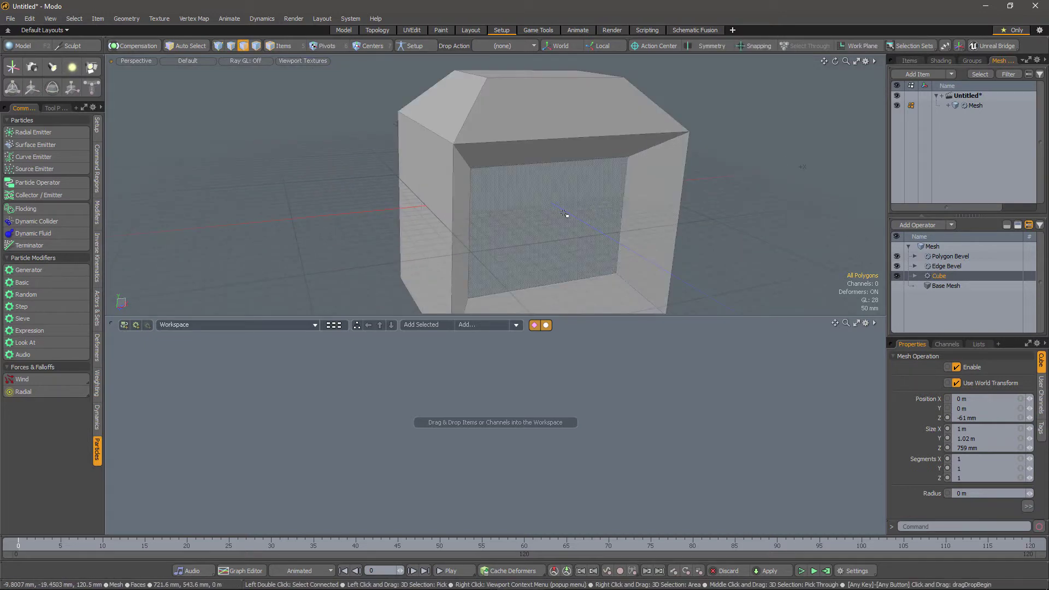
left_click_drag(612, 194, 650, 241, "alt")
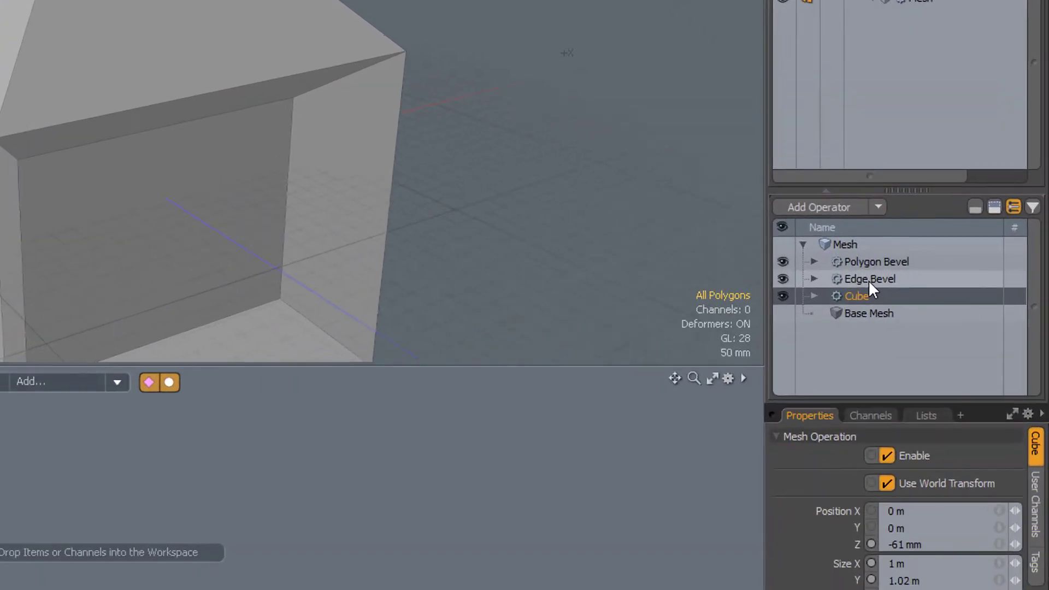
- Expand the Edge Bevel operation's selection and examine the edge indices stored in its Select By Index item
left_click(926, 266)
left_click(768, 284)
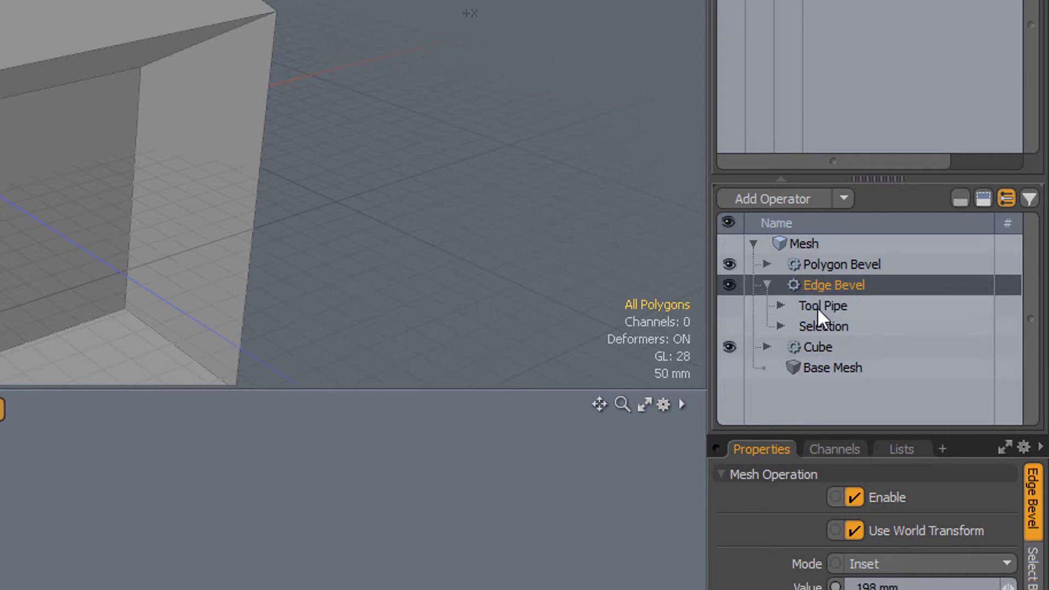
left_click(779, 325)
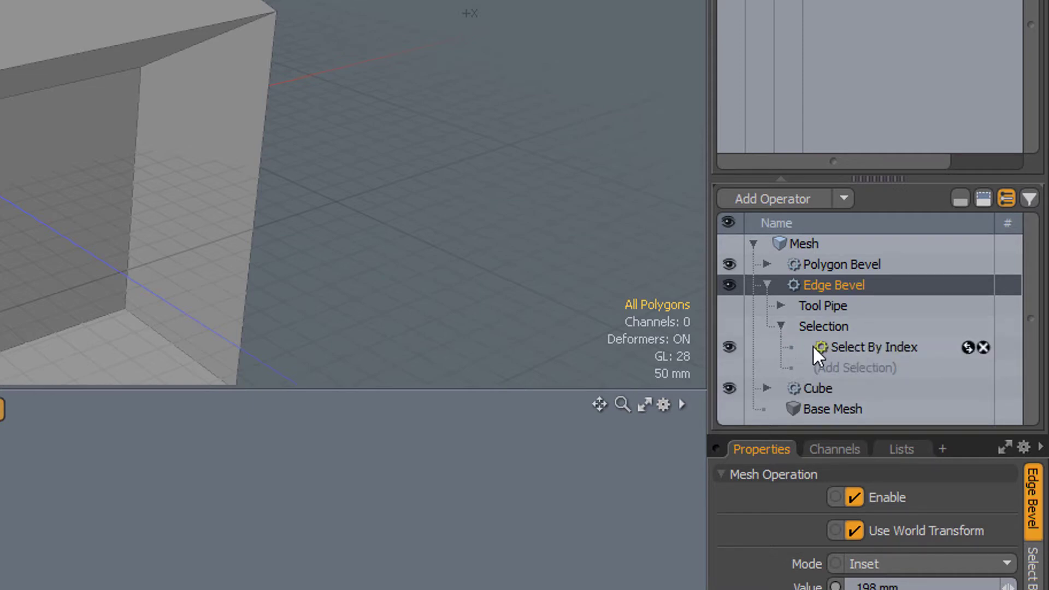
left_click(873, 345)
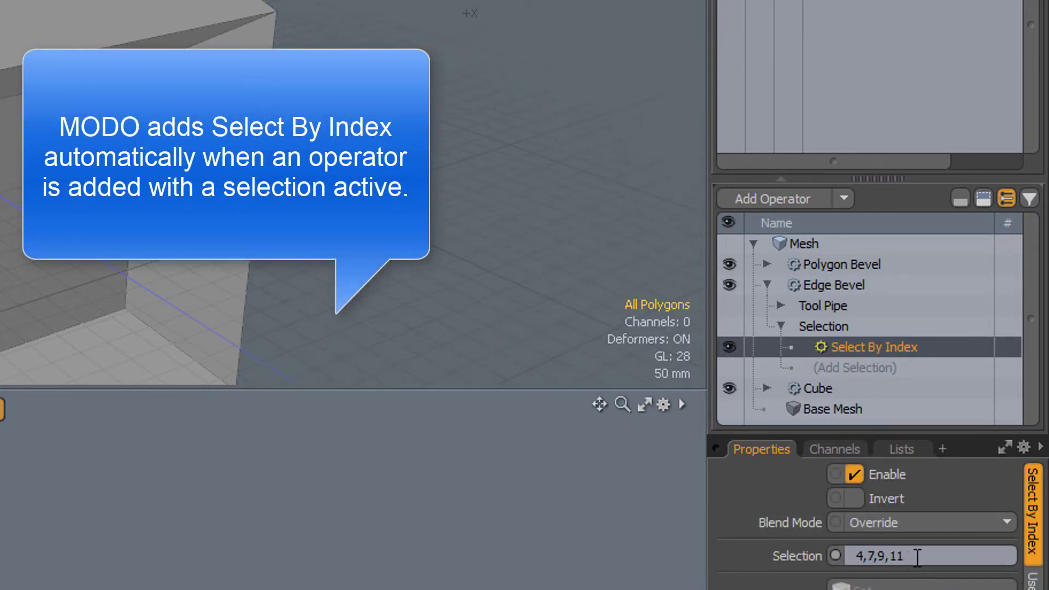
left_click_drag(917, 556, 854, 557)
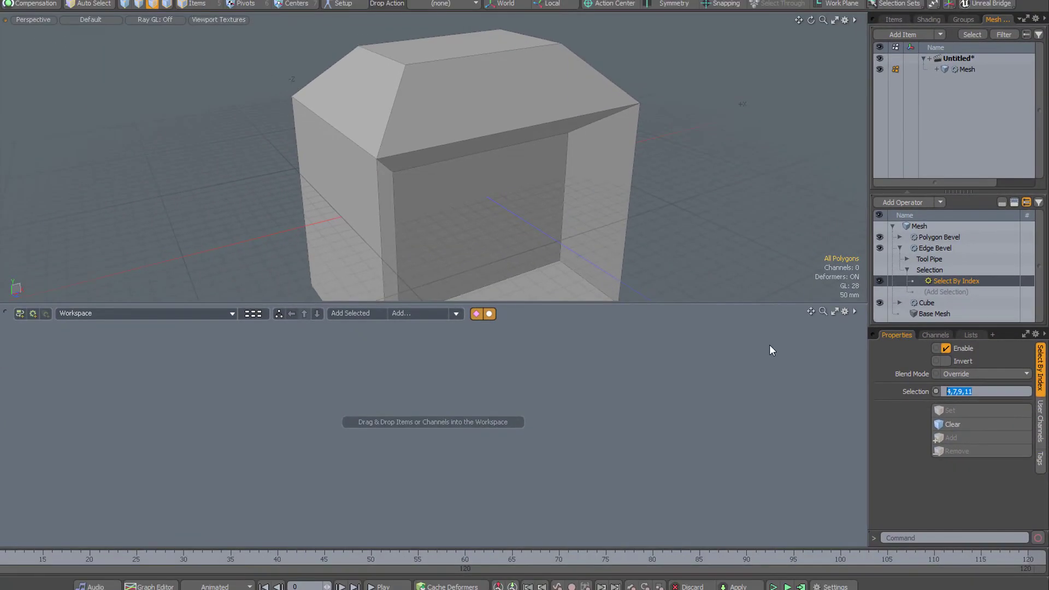
- Disable the Polygon Bevel operation and set the Cube operation's segments to 4 in X, Y and Z
left_click(879, 237)
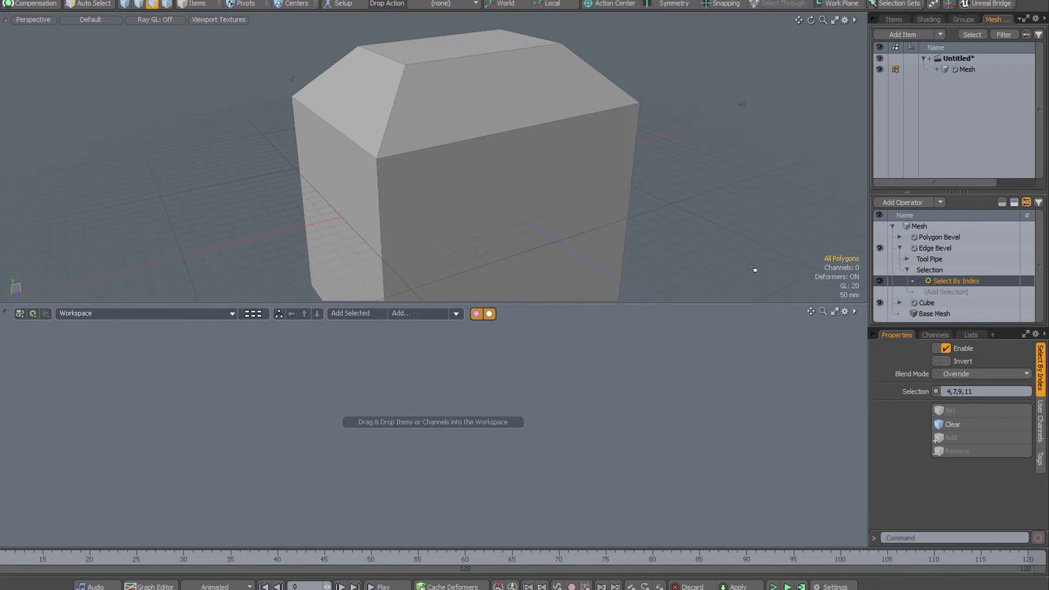
mouse_move(649, 262)
left_mouse_down("alt+shift")
mouse_move(624, 245)
mouse_move(636, 245)
left_mouse_up("alt+shift")
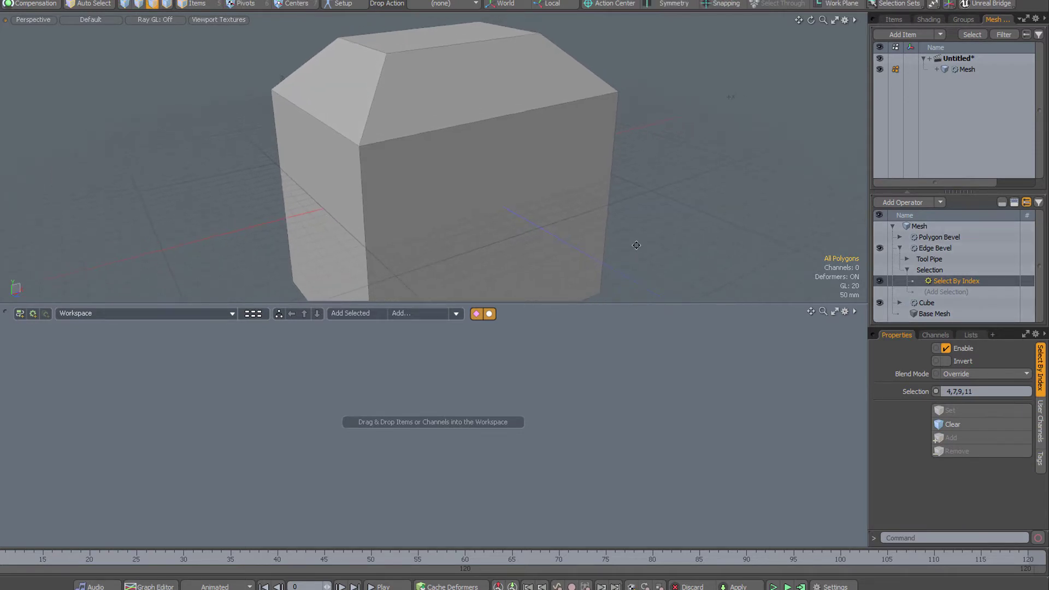
left_click(925, 302)
left_click(1025, 474)
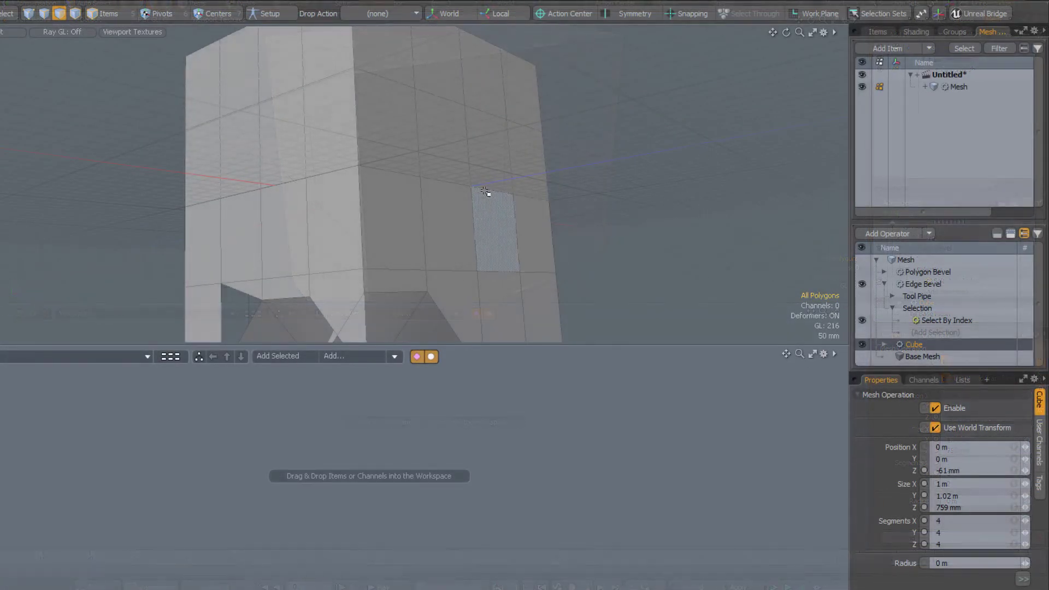
left_click_drag(575, 221, 537, 215, "alt")
key("3")
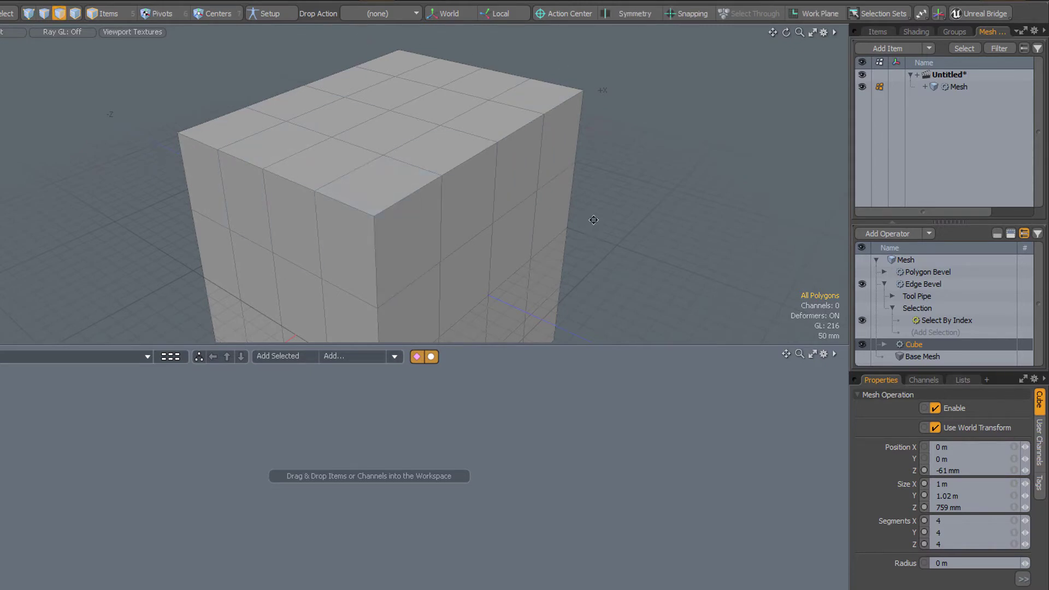
mouse_move(594, 219)
left_mouse_down("alt")
mouse_move(604, 253)
mouse_move(599, 264)
mouse_move(583, 262)
left_mouse_up("alt")
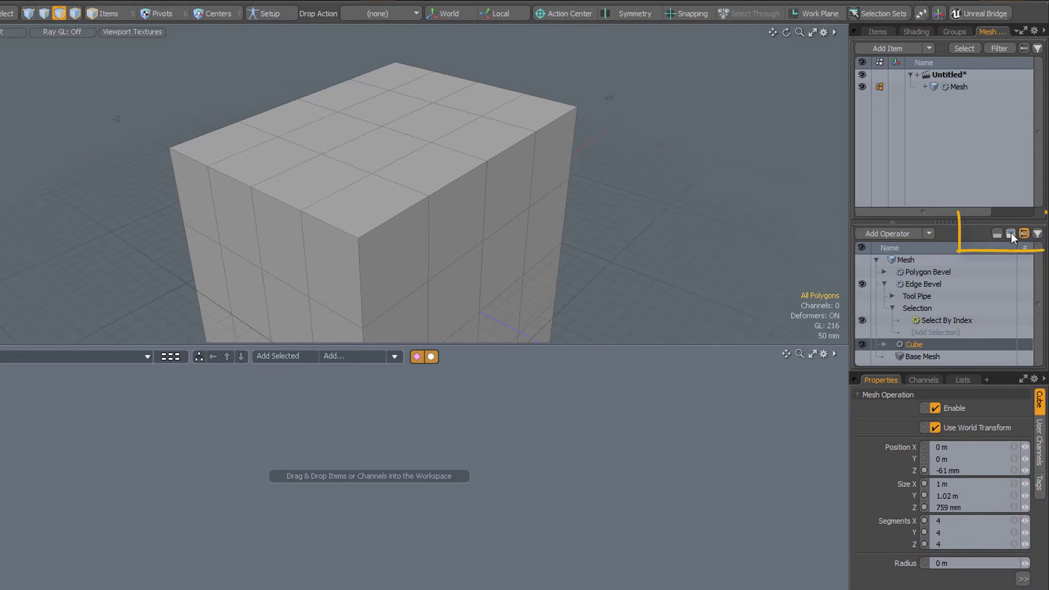
- Limit the displayed mesh to the result of the Cube operation, without the final-mesh ghost
left_click(1010, 233)
left_click(995, 236)
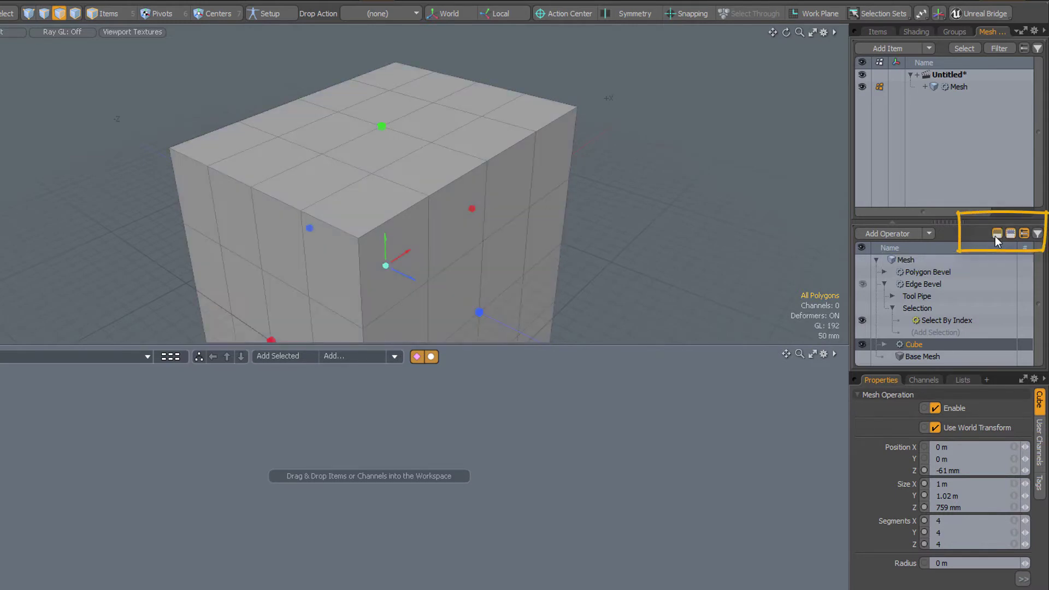
mouse_move(584, 223)
left_mouse_down("alt")
mouse_move(536, 281)
mouse_move(614, 266)
left_mouse_up("alt")
- Select every edge around the cube's top face and set them as the Edge Bevel's Select By Index selection
key("3")
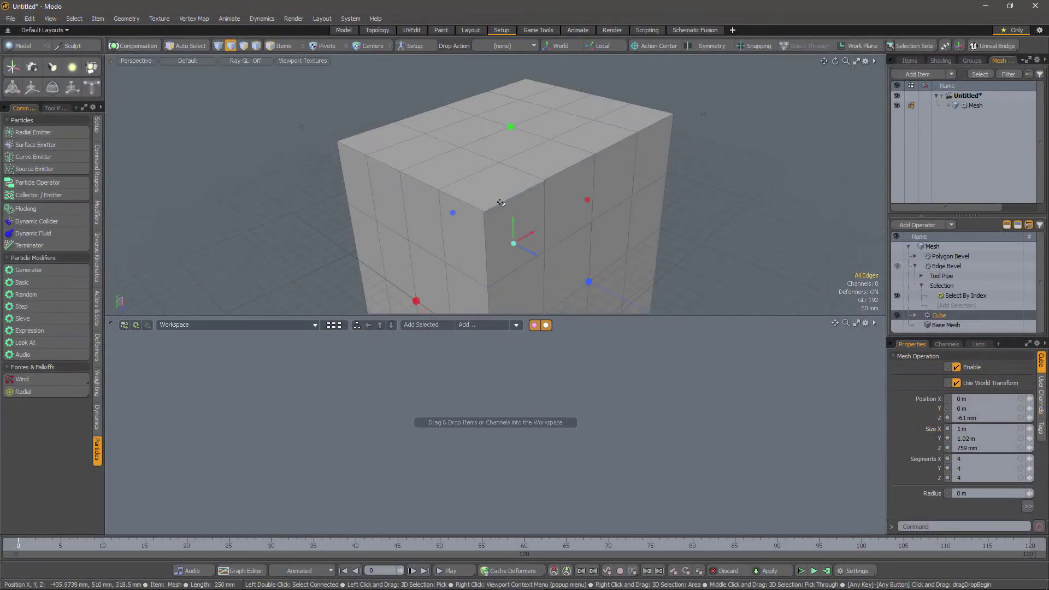
left_click(506, 200)
left_click(569, 167, "shift")
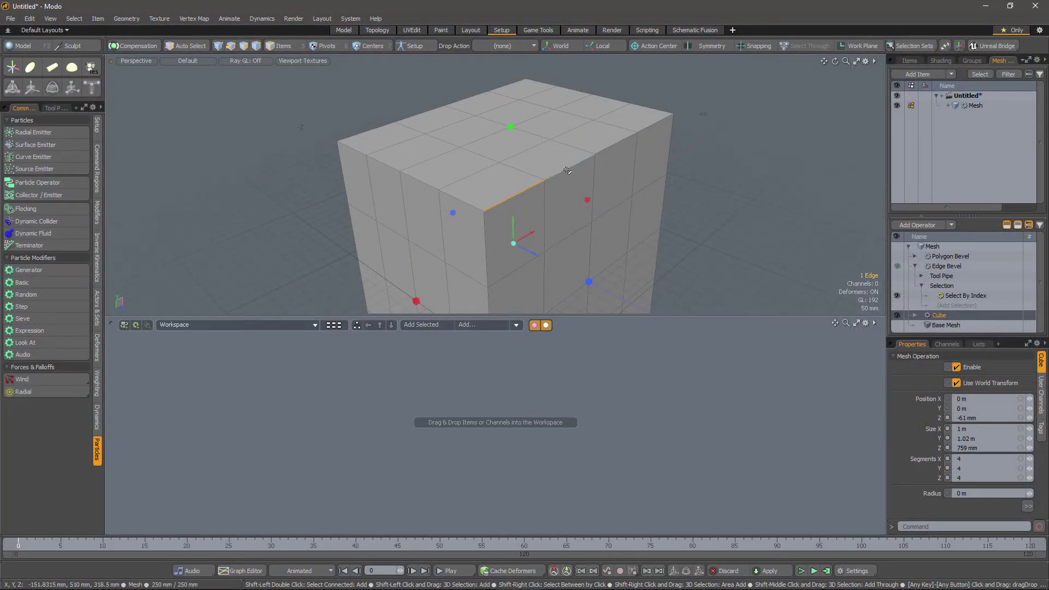
left_click(662, 122, "shift")
left_click(649, 109, "shift")
left_click(611, 99, "shift")
left_click(575, 90, "shift")
left_click(541, 83, "shift")
left_click(506, 86, "shift")
left_click(465, 99, "shift")
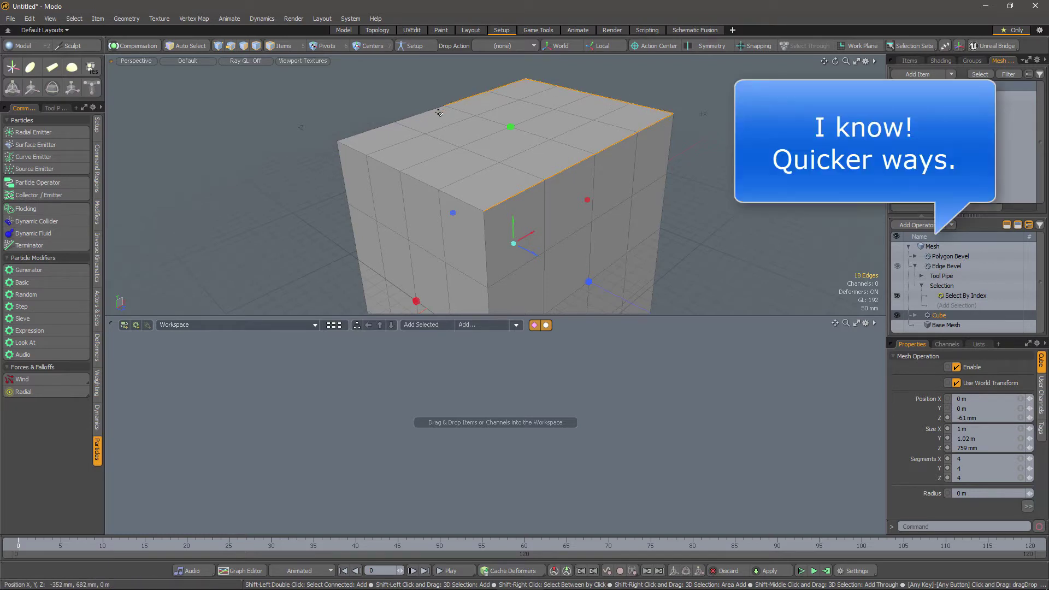
left_click(353, 139, "shift")
left_click(353, 148, "shift")
left_click(384, 164, "shift")
left_click(420, 180, "shift")
left_click(460, 200, "shift")
left_click(964, 297)
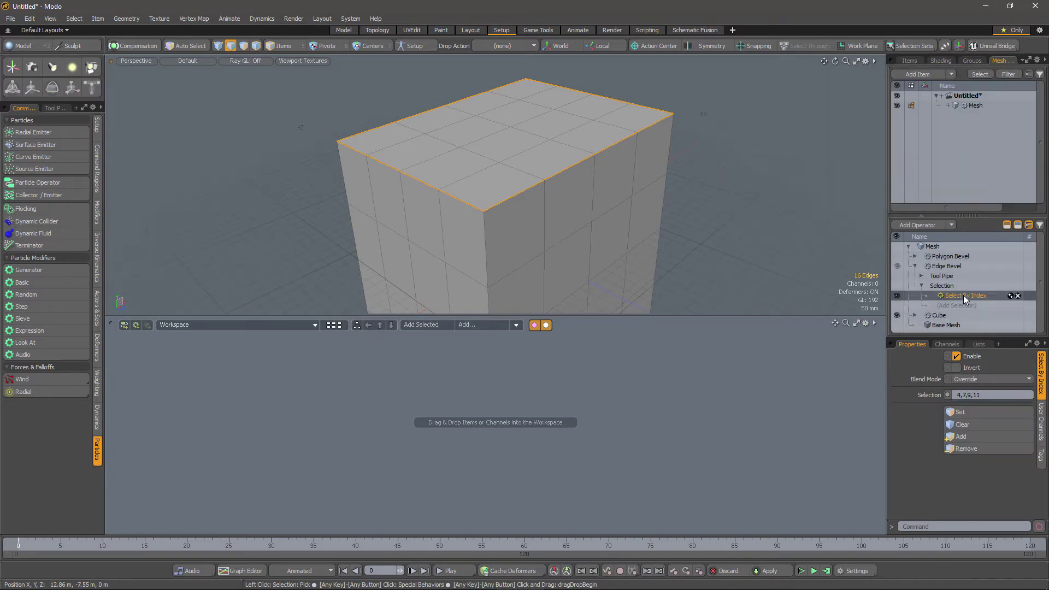
left_click(971, 412)
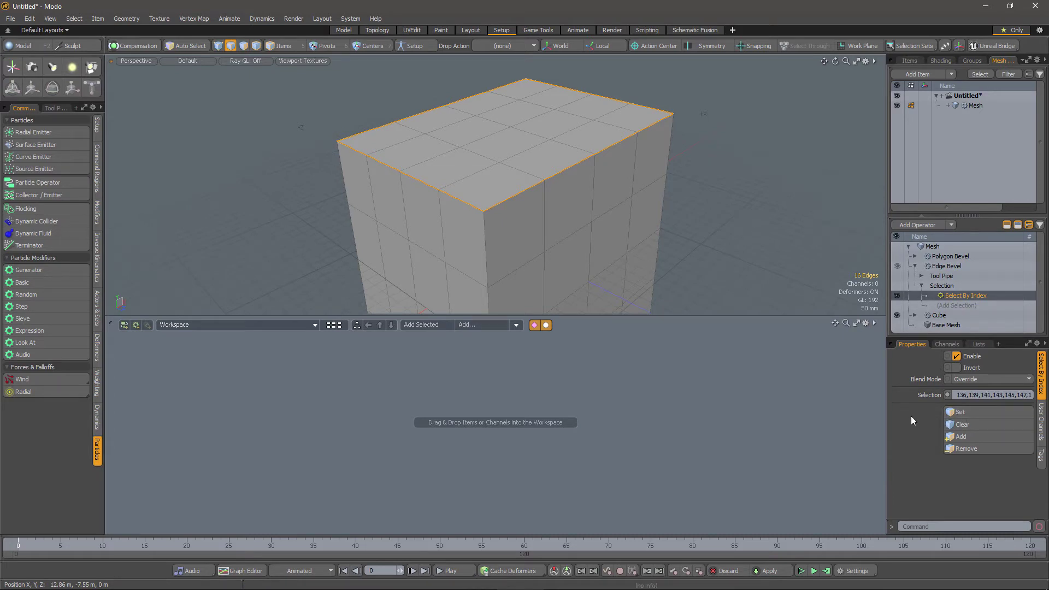
- Display the full final mesh without ghosting and select the Edge Bevel operation
left_click(1006, 225)
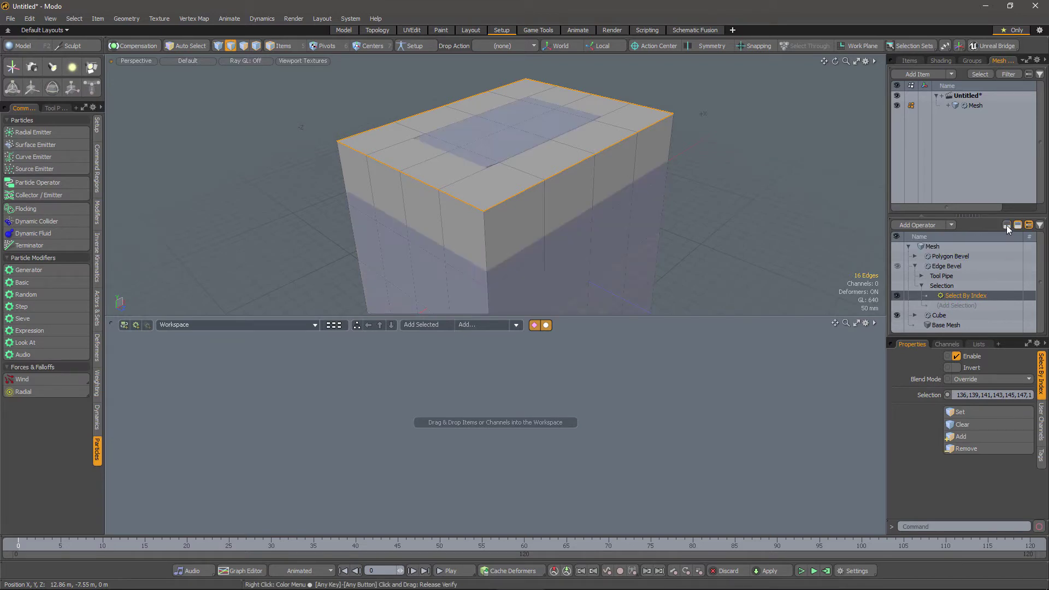
left_click_drag(687, 215, 627, 203, "alt")
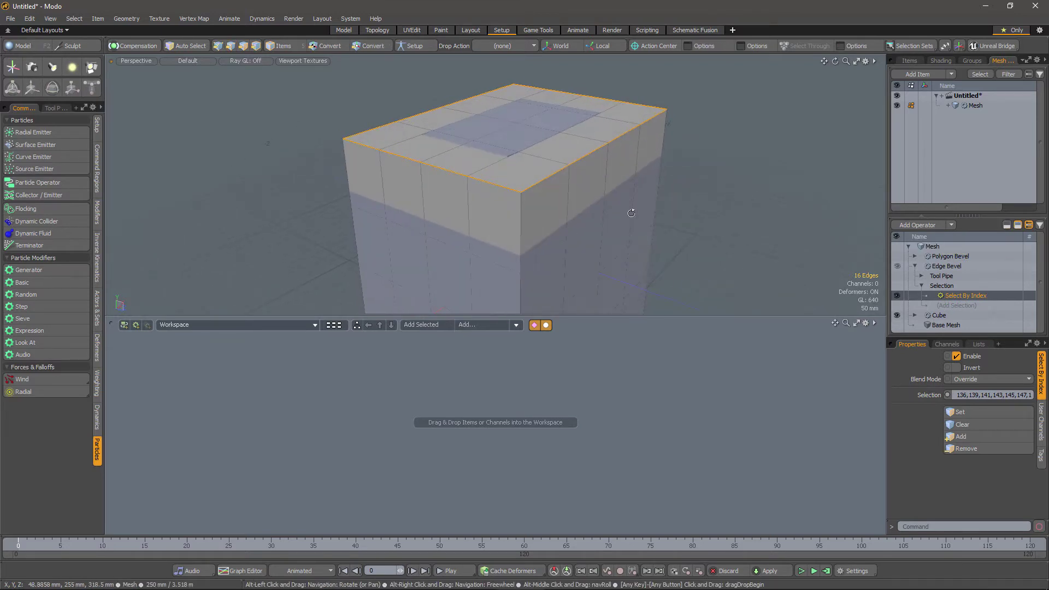
left_click(1017, 225)
left_click_drag(628, 273, 560, 292, "alt")
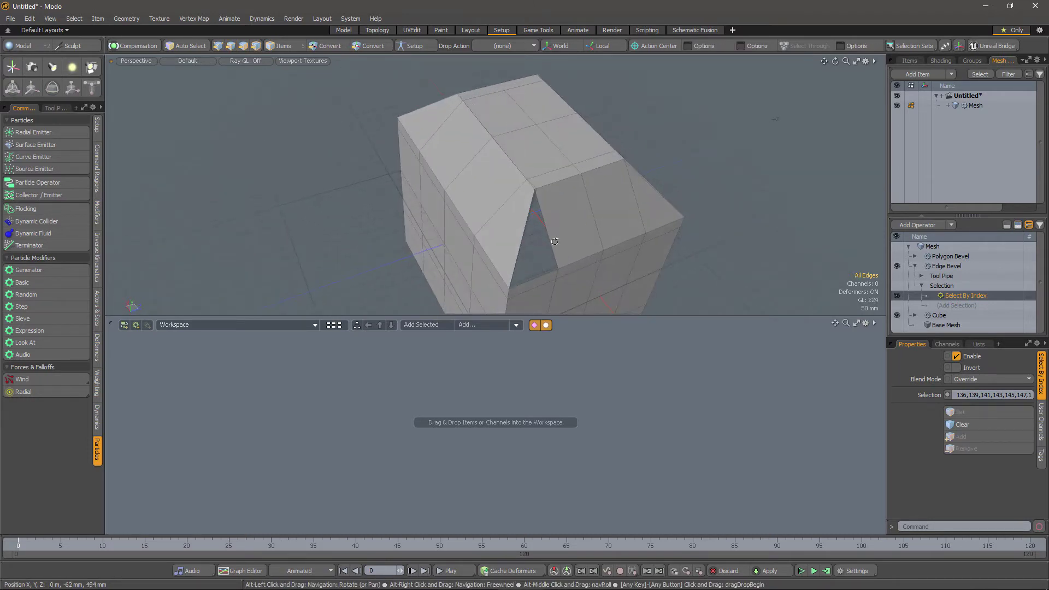
left_click(948, 267)
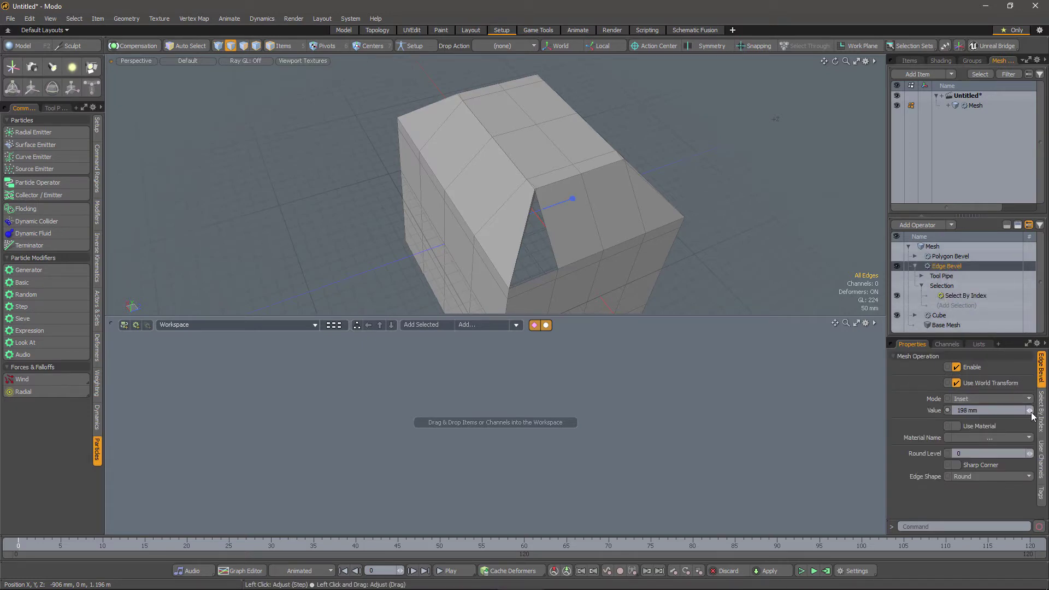
- Set the Edge Bevel's inset value to 100 mm
left_click_drag(1029, 410, 978, 410)
left_click_drag(712, 213, 407, 295, "alt")
left_click_drag(644, 159, 518, 238, "alt")
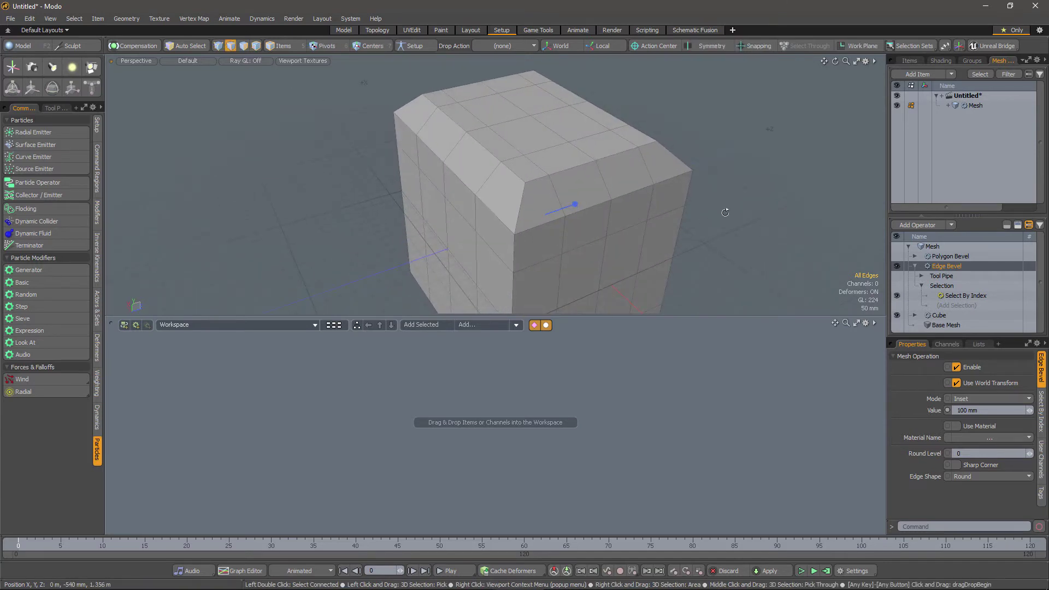
left_click_drag(725, 212, 667, 244, "alt")
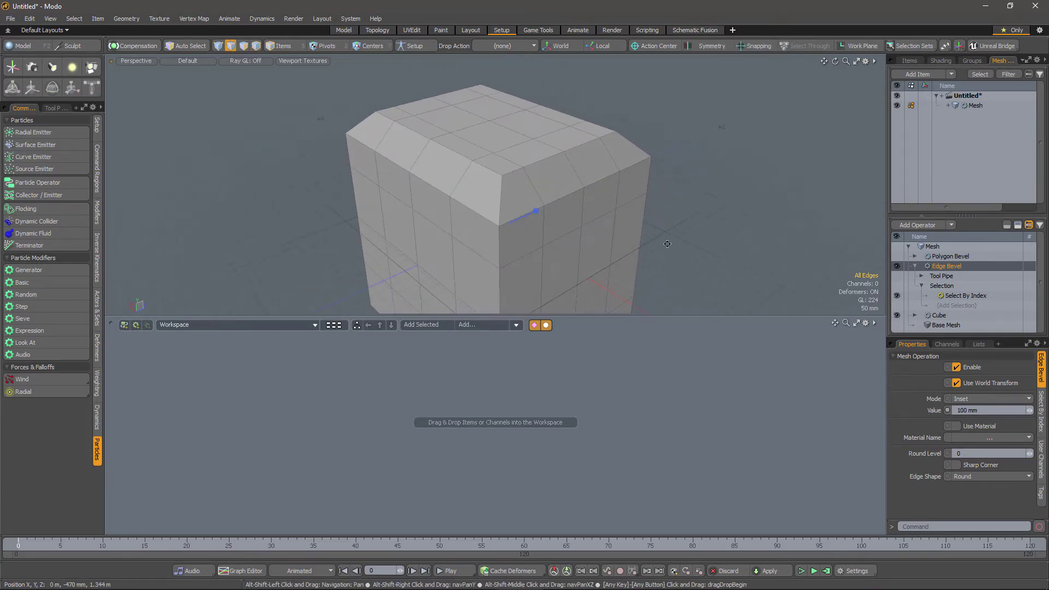
- Expand the Polygon Bevel to its Select By Index selection and limit the displayed mesh to the Edge Bevel's result
double_click(945, 259)
left_click(964, 286)
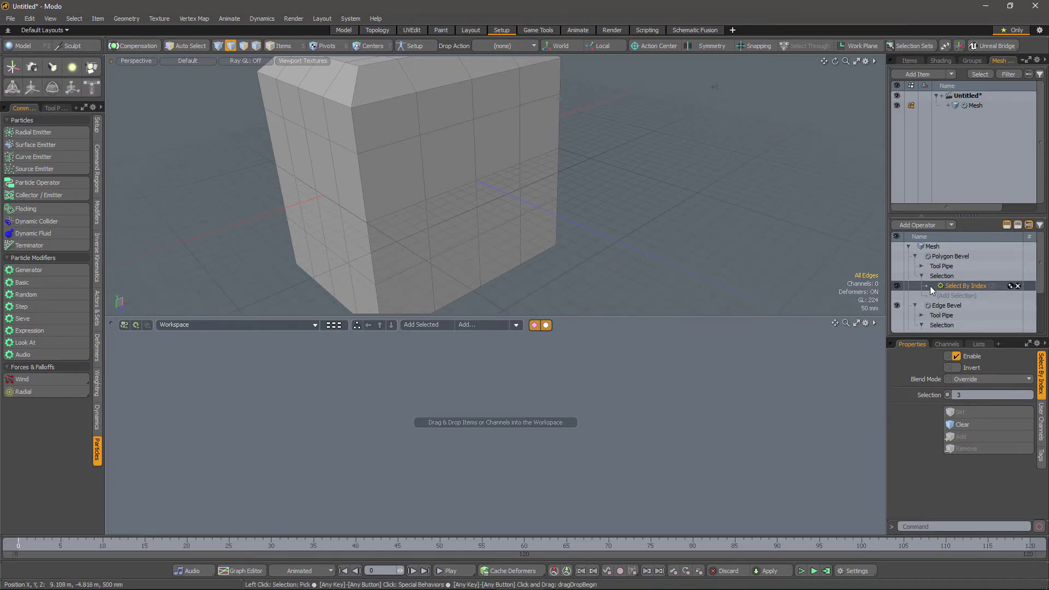
left_click(948, 308)
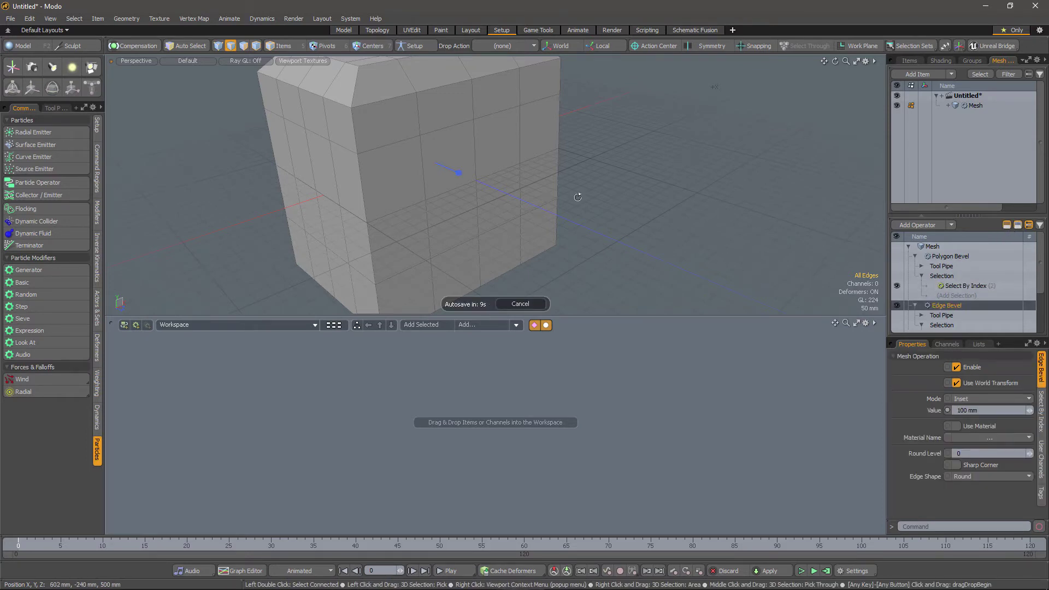
left_click_drag(590, 167, 590, 205, "alt+shift")
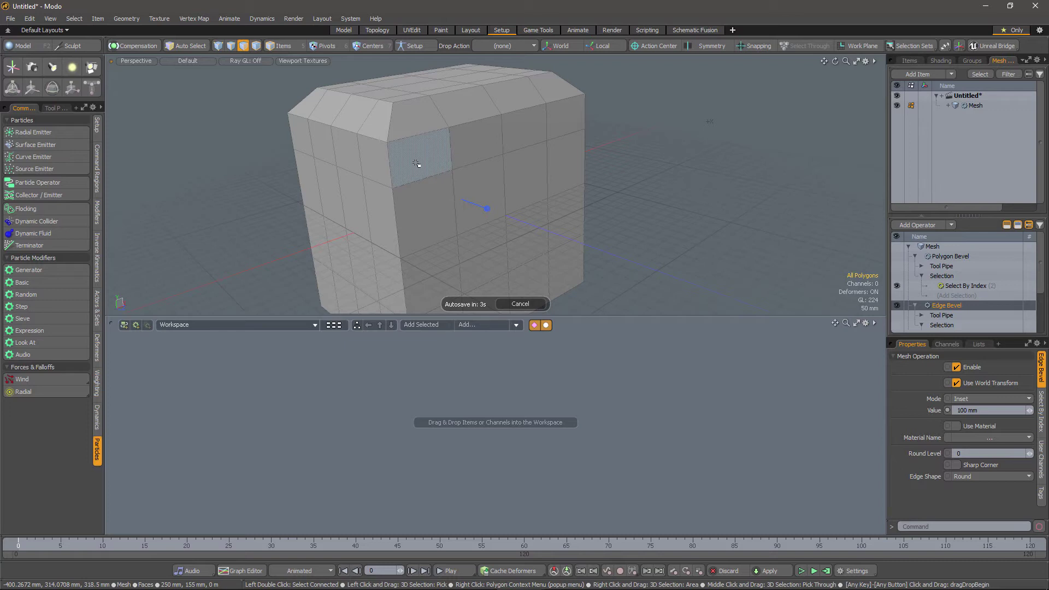
- Select every polygon on the box's large side face and set them as the Polygon Bevel's Select By Index selection
left_click(475, 141)
mouse_move(389, 157)
left_mouse_down()
mouse_move(524, 129)
mouse_move(565, 181)
mouse_move(558, 278)
mouse_move(437, 295)
mouse_move(421, 178)
mouse_move(533, 183)
mouse_move(488, 245)
left_mouse_up()
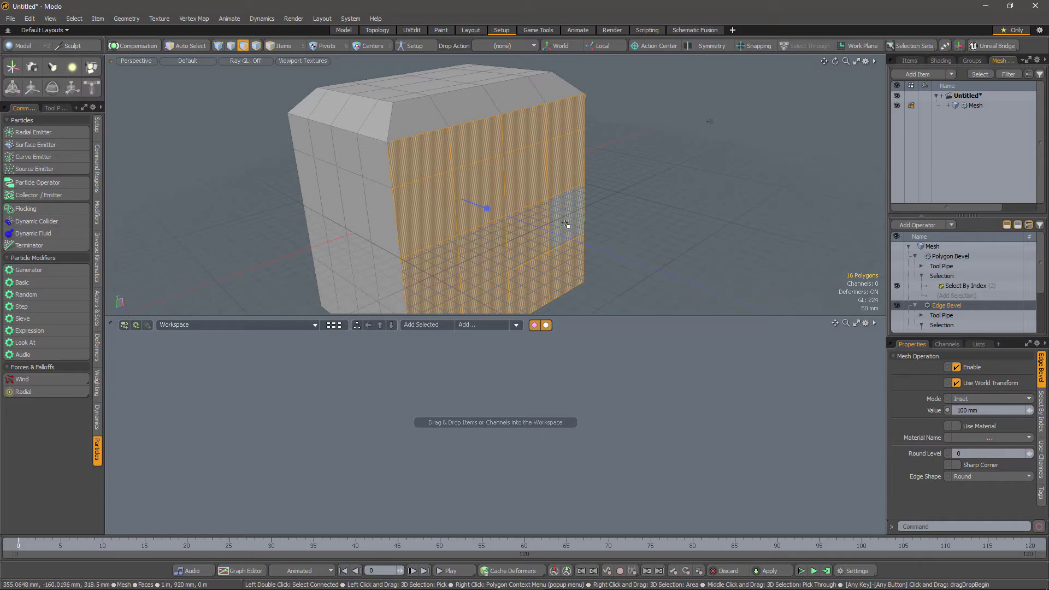
left_click(961, 287)
left_click(966, 412)
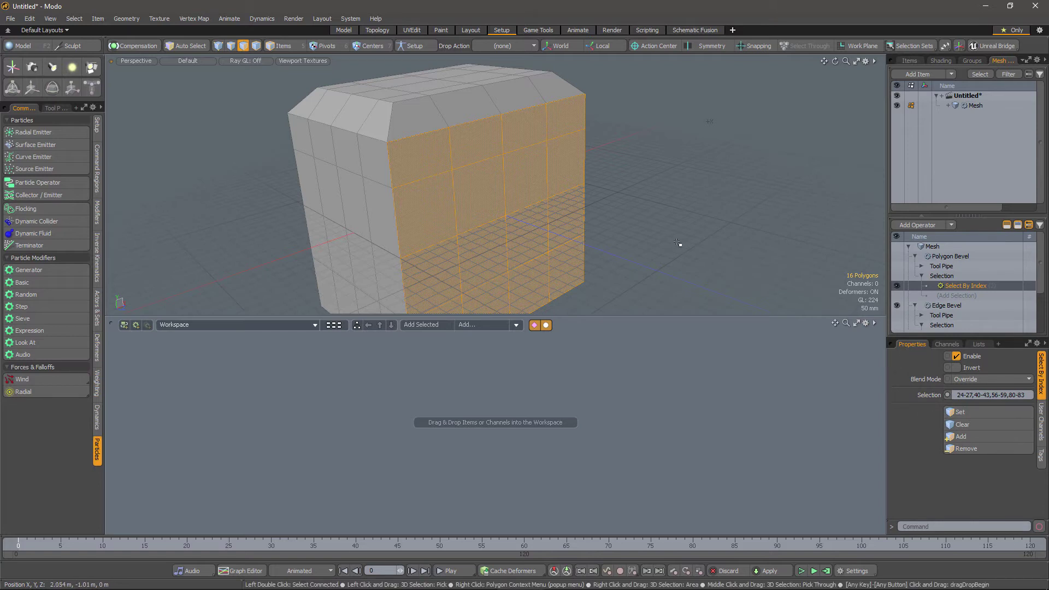
- Display the full final mesh, enable the Polygon Bevel and adjust its recess to a shift of -128 mm and inset of 139.2 mm
left_click(1017, 227)
left_click(897, 256)
left_click_drag(560, 289, 382, 282, "alt")
mouse_move(481, 221)
left_mouse_down()
mouse_move(457, 232)
mouse_move(488, 211)
mouse_move(445, 242)
mouse_move(485, 216)
mouse_move(468, 227)
mouse_move(400, 161)
mouse_move(451, 158)
mouse_move(439, 191)
mouse_move(464, 238)
mouse_move(470, 210)
left_mouse_up()
left_click(691, 196)
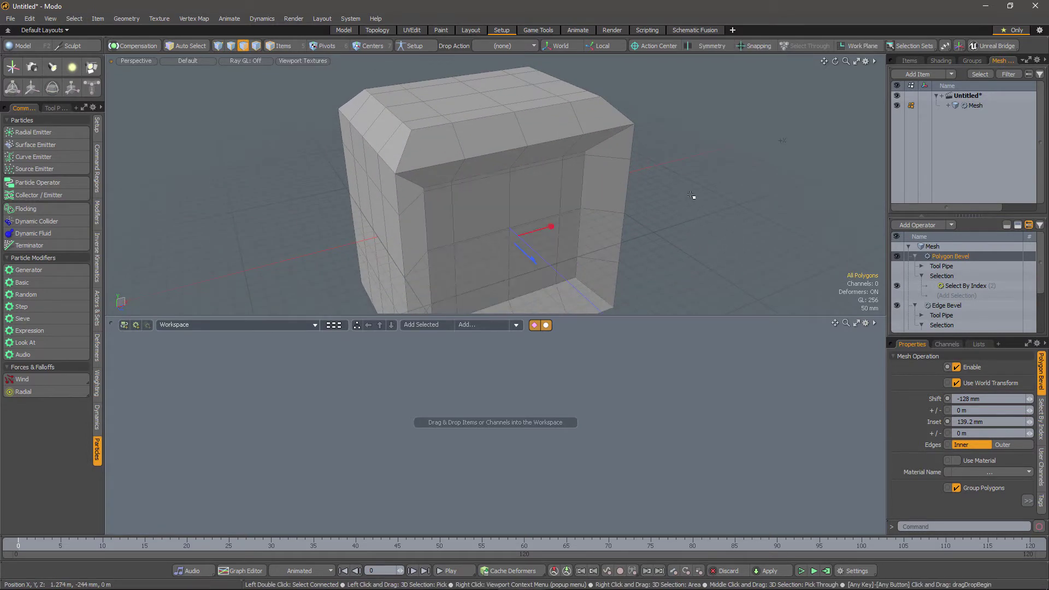
mouse_move(667, 248)
left_mouse_down("alt")
mouse_move(697, 181)
mouse_move(679, 241)
left_mouse_up("alt")
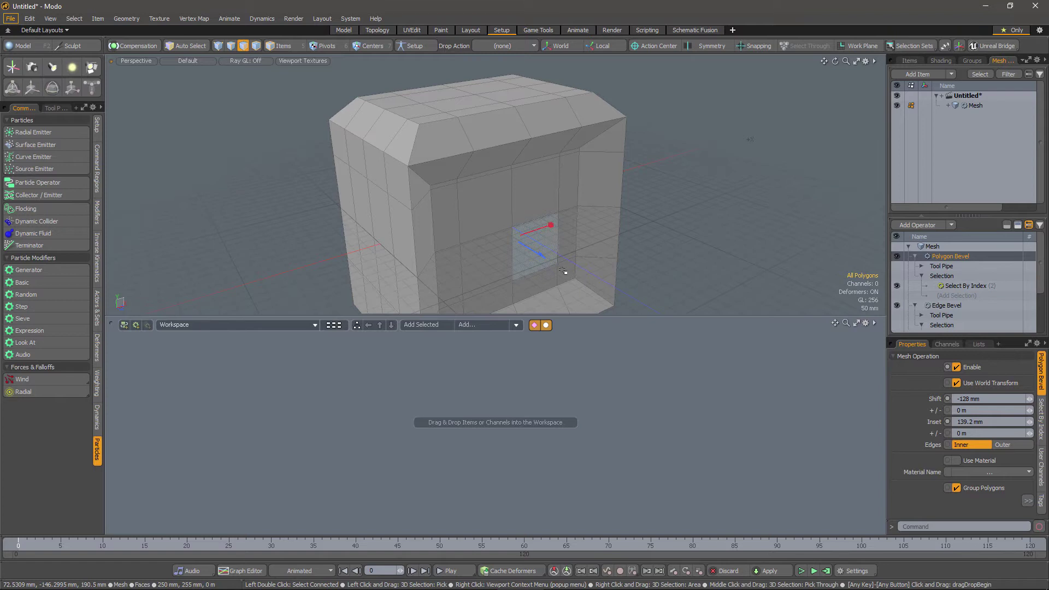
left_click_drag(527, 246, 644, 270, "alt")
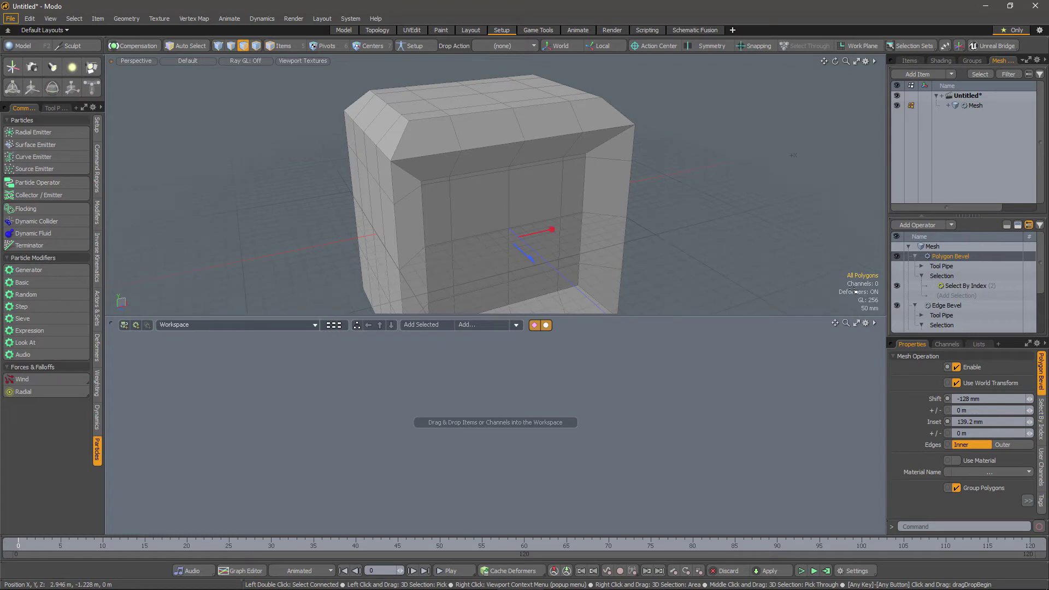
scroll(955, 320, "down", 2)
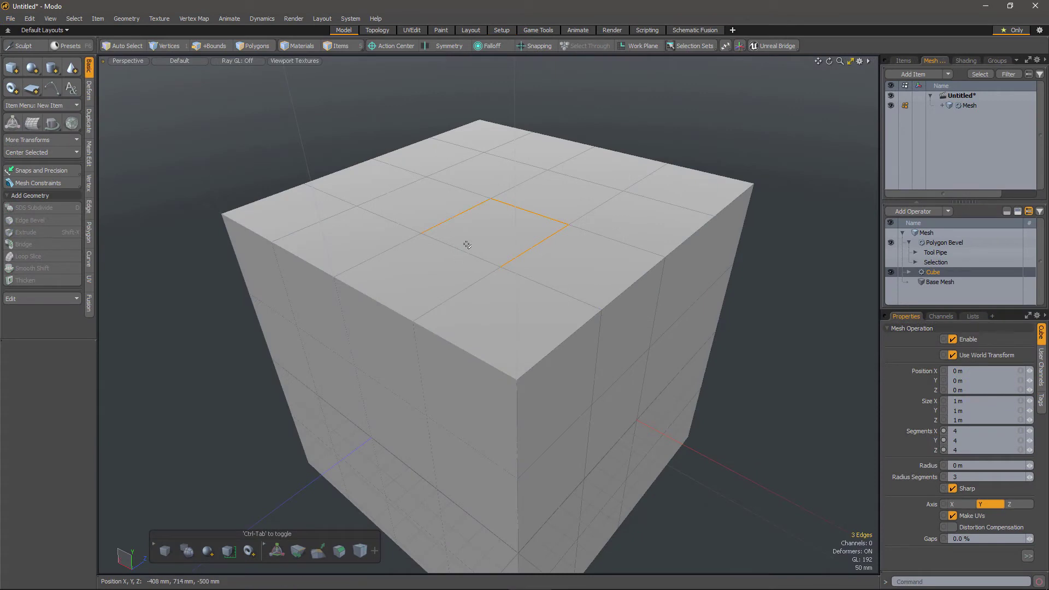
- Complete the edge selection around one polygon of the cube's top face and select the three edges meeting at its front corner
left_click(464, 251, "shift")
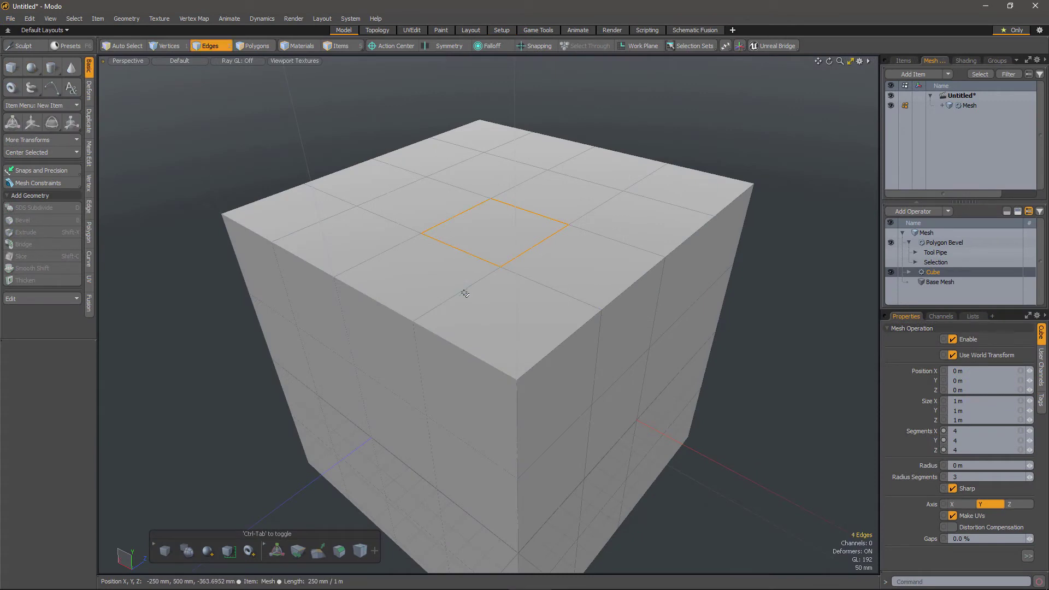
left_click(476, 356)
left_click(535, 363, "shift")
left_click(519, 423, "shift")
left_click_drag(553, 410, 548, 356, "alt+shift")
scroll(549, 356, "up", 3)
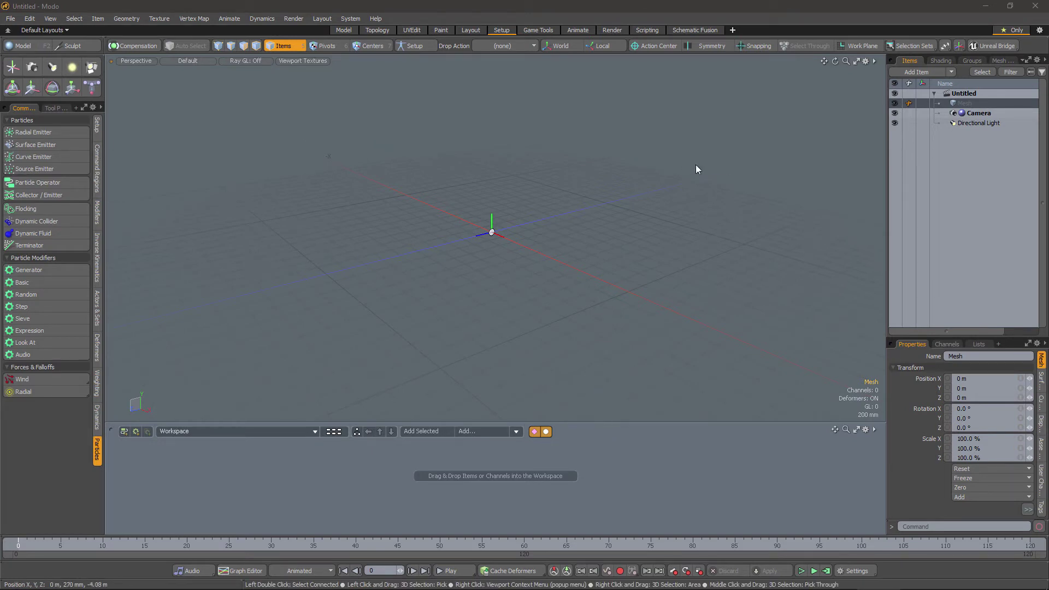
- Add a Sphere mesh operation to the empty mesh in the new scene
left_click(998, 60)
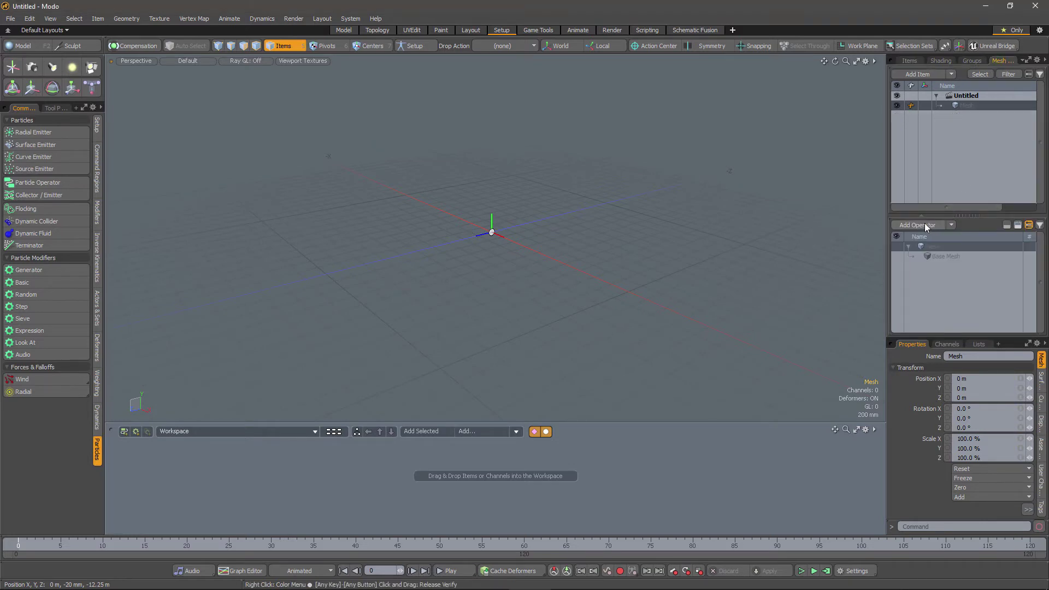
left_click(917, 225)
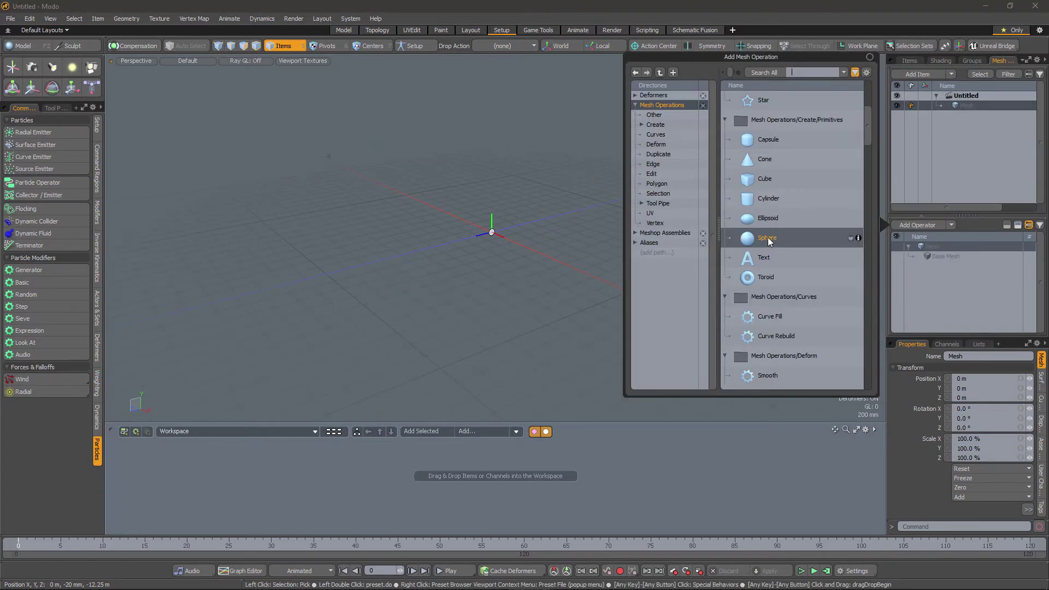
double_click(767, 238)
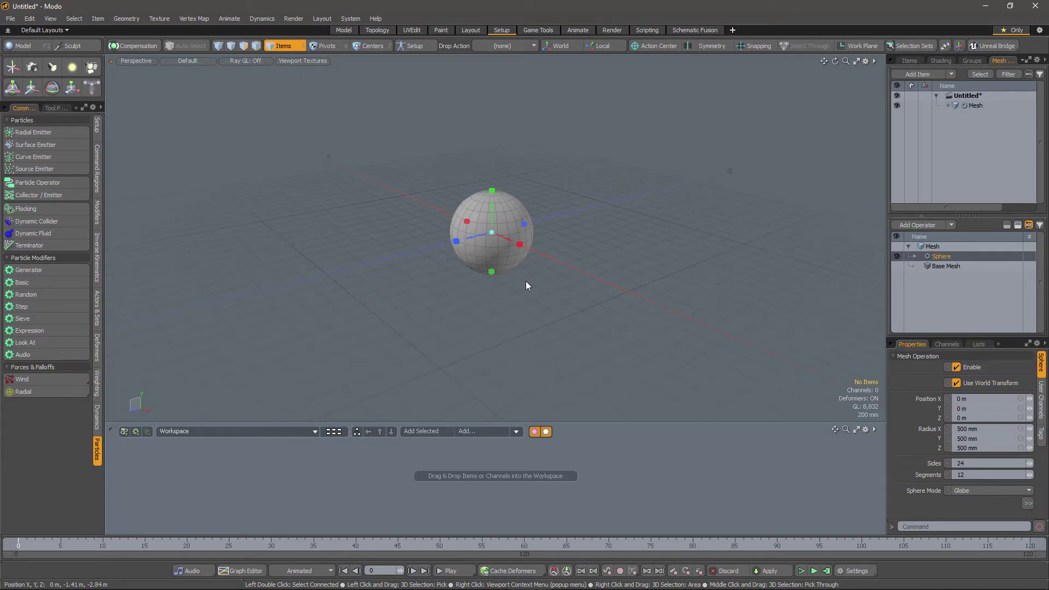
- Examine the sphere's polygon layout around its pole and sides
scroll(484, 195, "up", 6)
left_click_drag(501, 237, 550, 243, "alt")
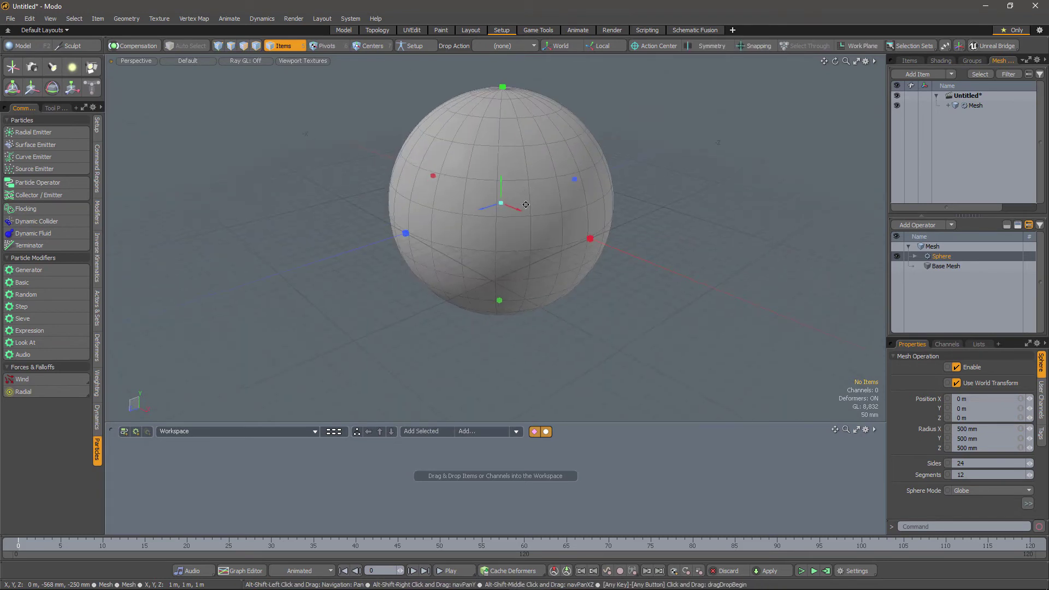
left_click_drag(526, 205, 527, 270, "alt+shift")
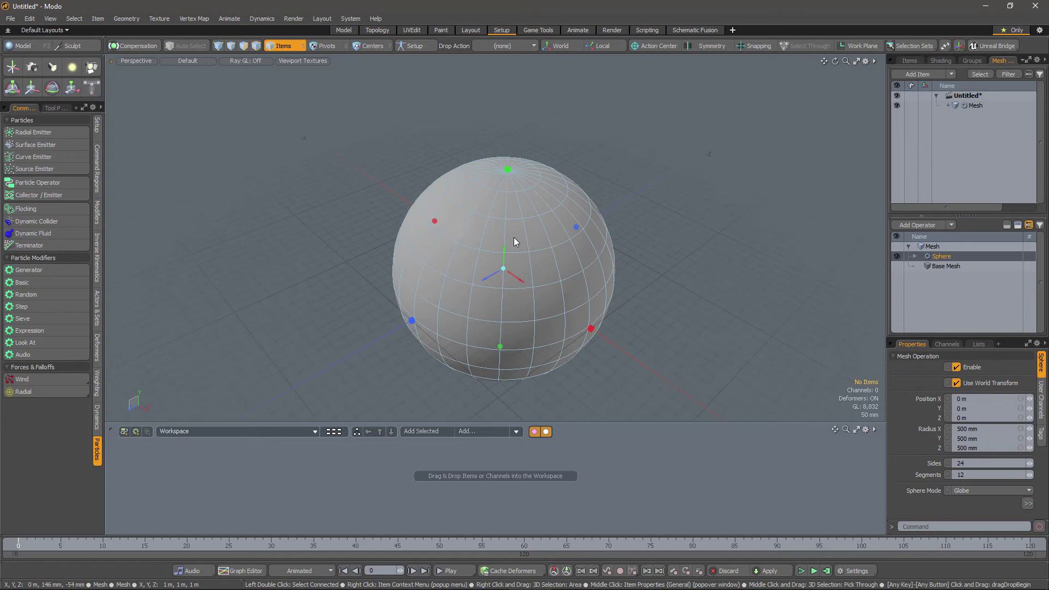
left_click_drag(518, 340, 522, 299, "alt")
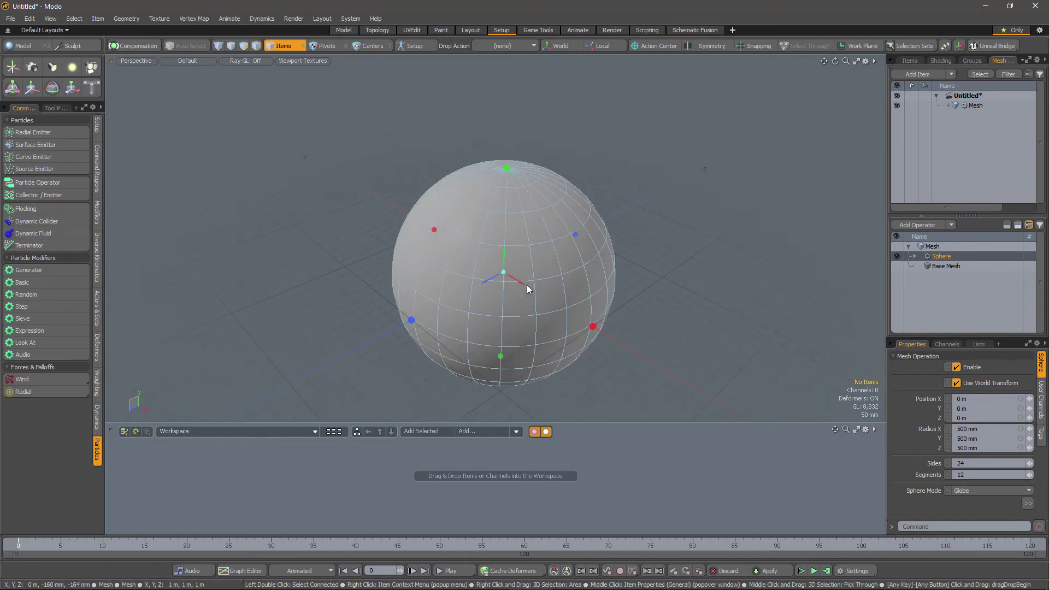
left_click_drag(516, 231, 522, 182, "alt")
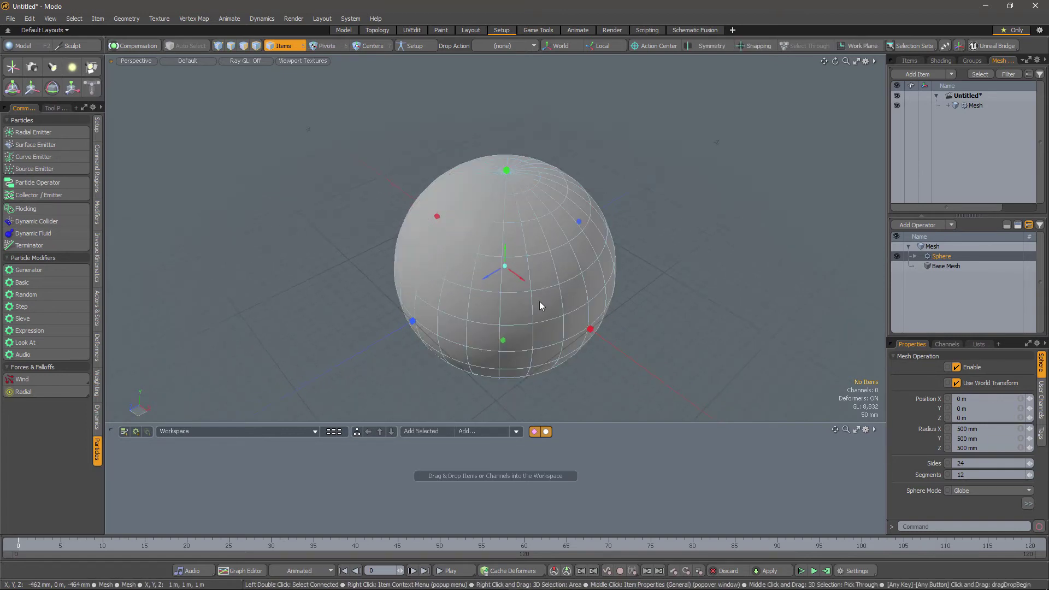
left_click_drag(539, 301, 542, 339, "alt")
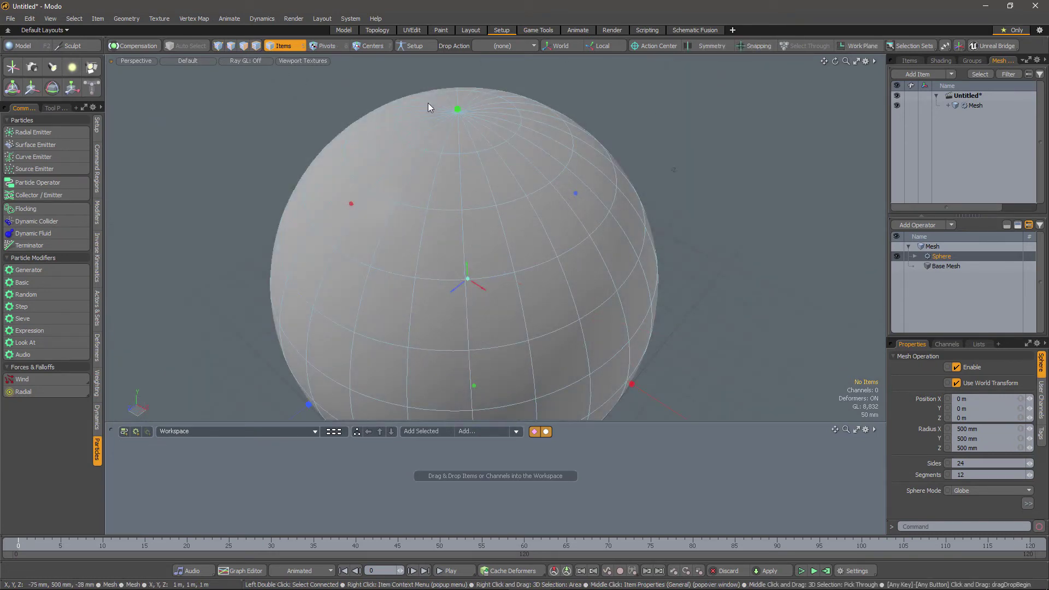
key("alt")
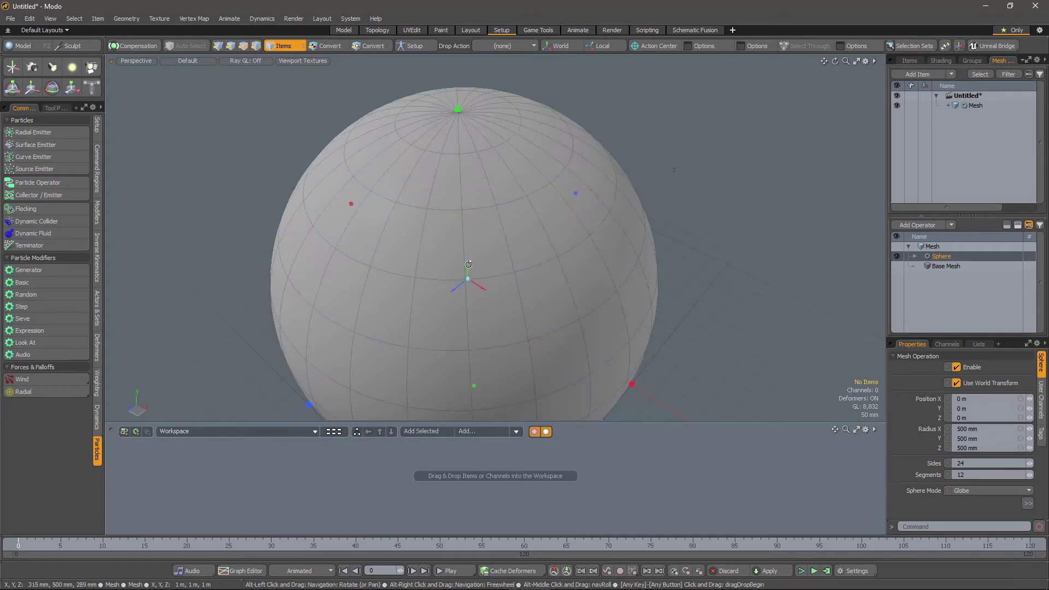
left_click_drag(468, 265, 749, 269, "alt")
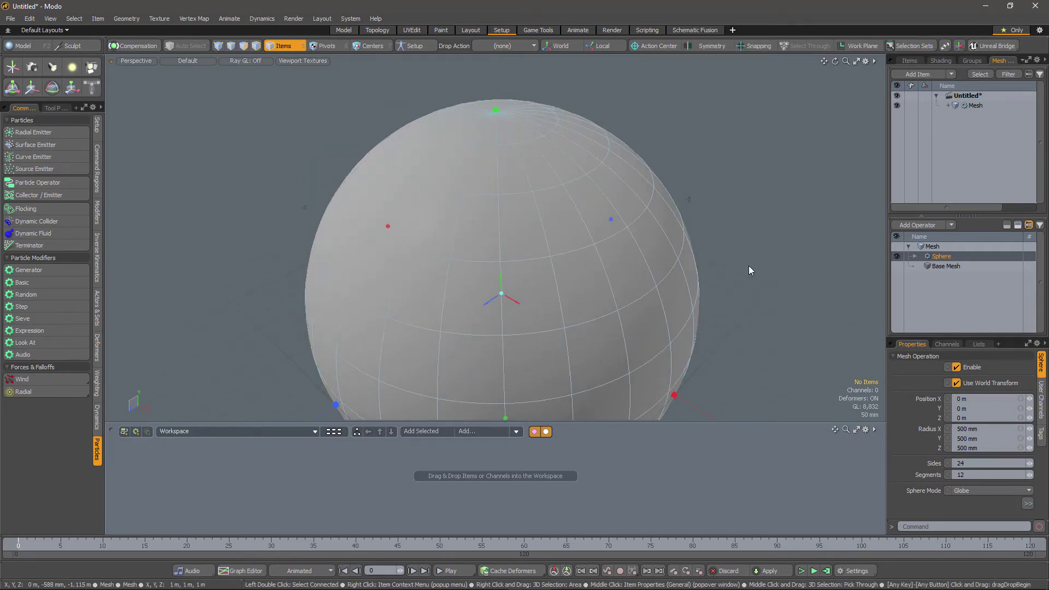
- Add a Polygon Bevel operation above the Sphere operation and expand its selection entry
left_click(920, 225)
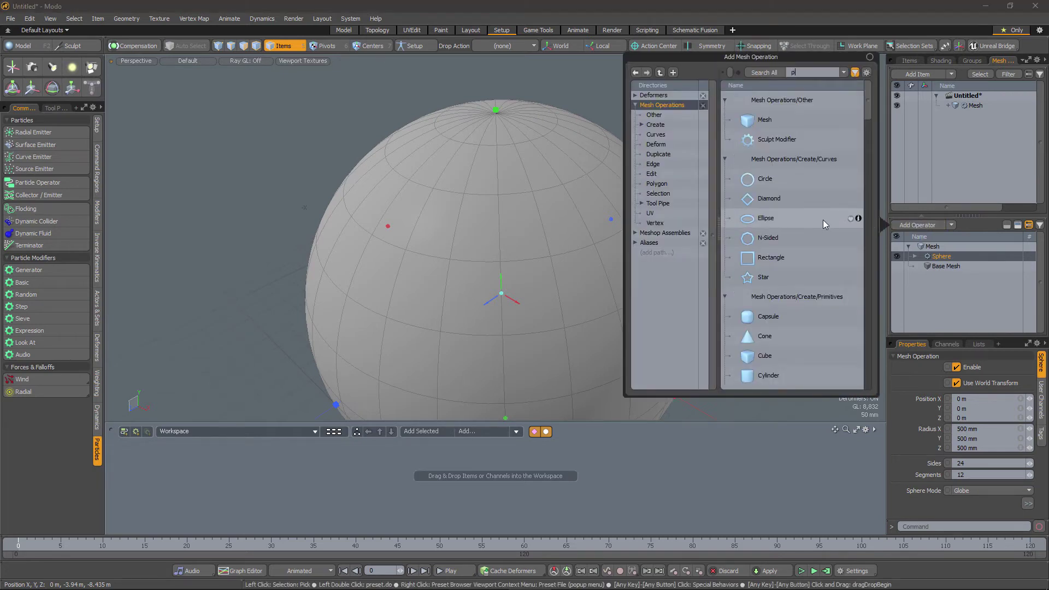
double_click(781, 199)
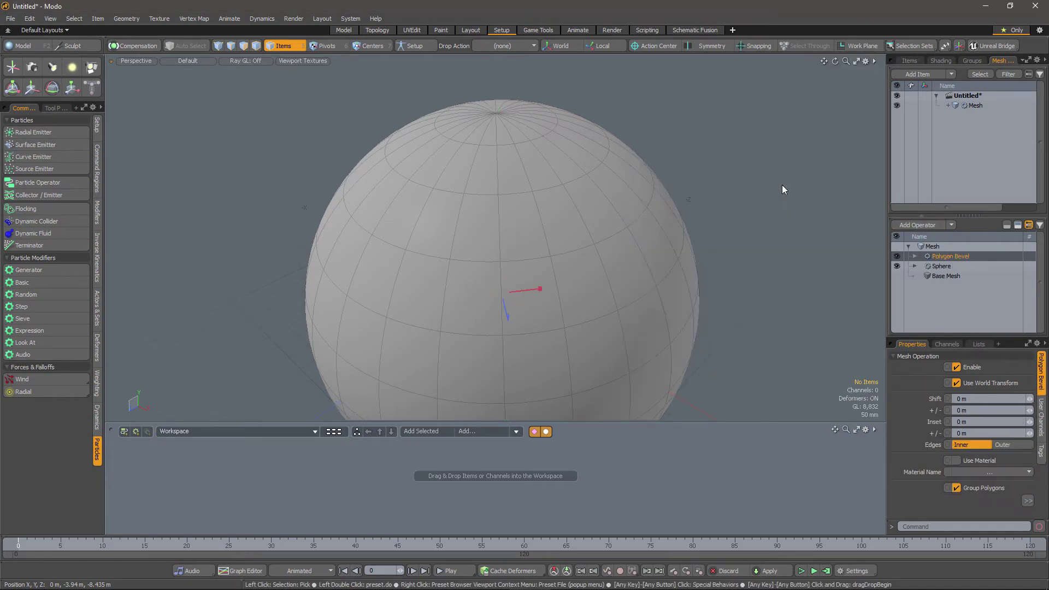
left_click(912, 257)
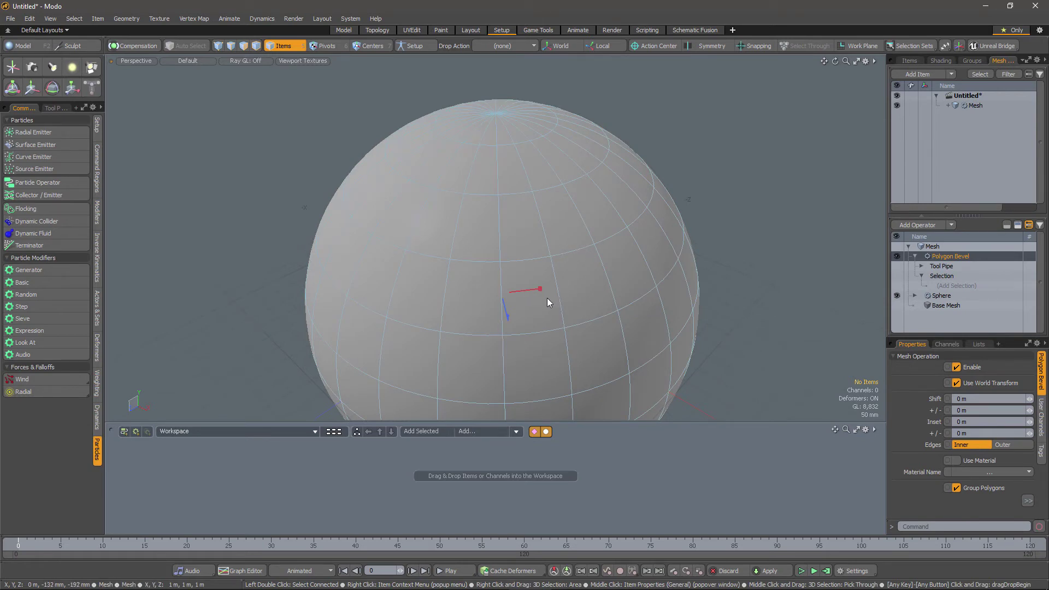
- Try the Polygon Bevel on the whole sphere with Group Polygons off and a -41 mm shift, and undo both changes
left_click(957, 487)
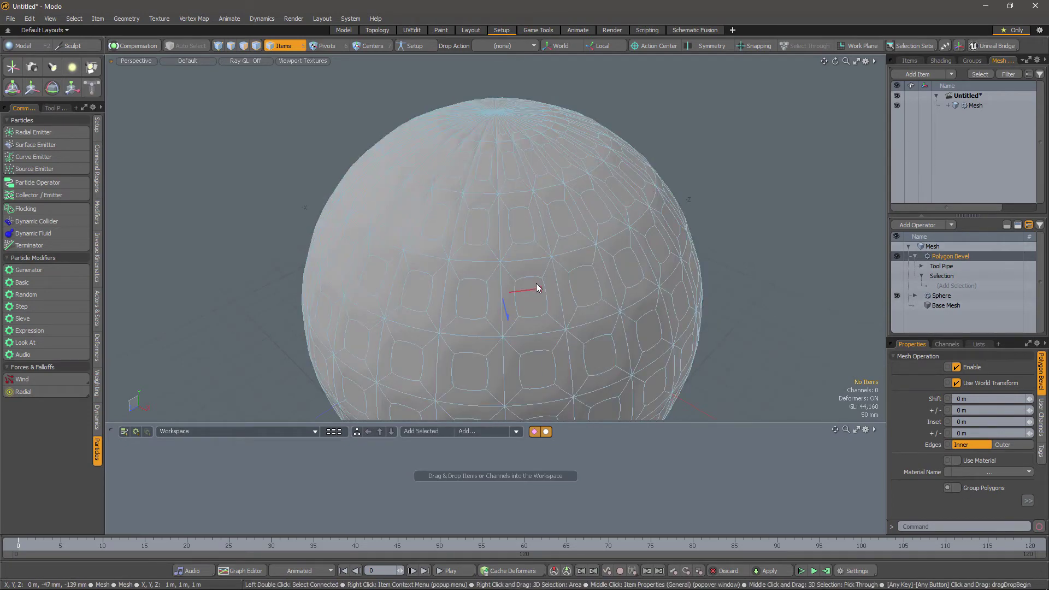
mouse_move(539, 288)
left_mouse_down()
mouse_move(506, 309)
mouse_move(519, 377)
mouse_move(500, 290)
mouse_move(504, 307)
mouse_move(469, 278)
mouse_move(538, 266)
left_mouse_up()
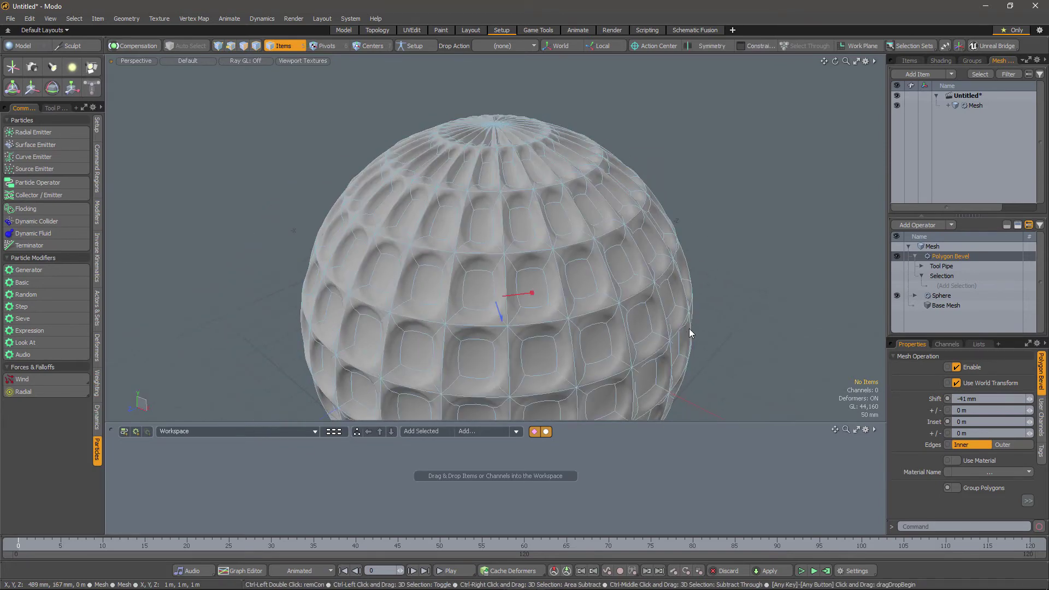
key("ctrl+z")
key("ctrl+z")
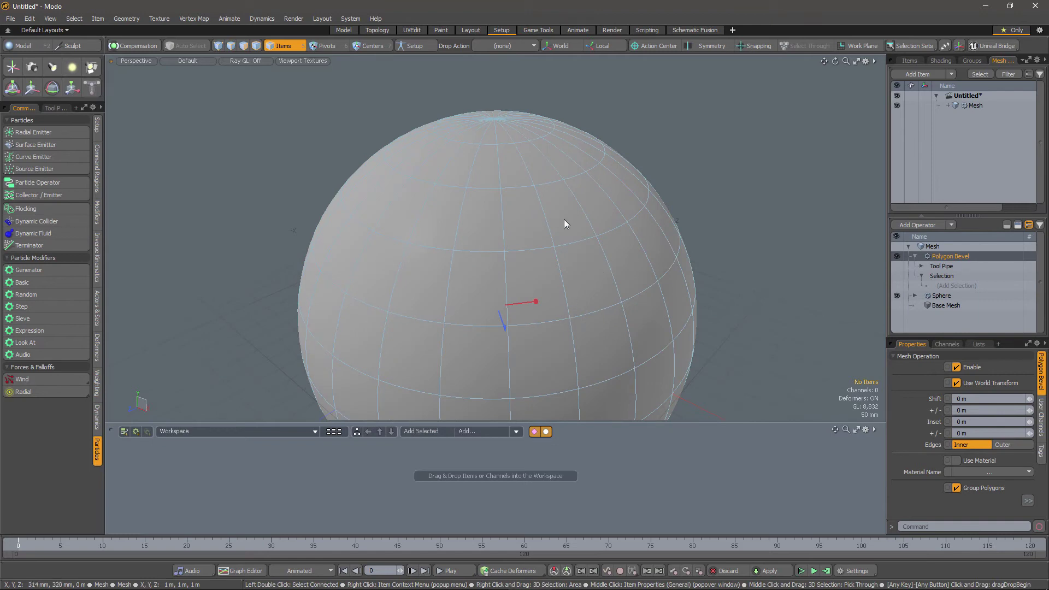
- Add the Select Triangle Polygons assembly as the Polygon Bevel's selection
left_click(952, 288)
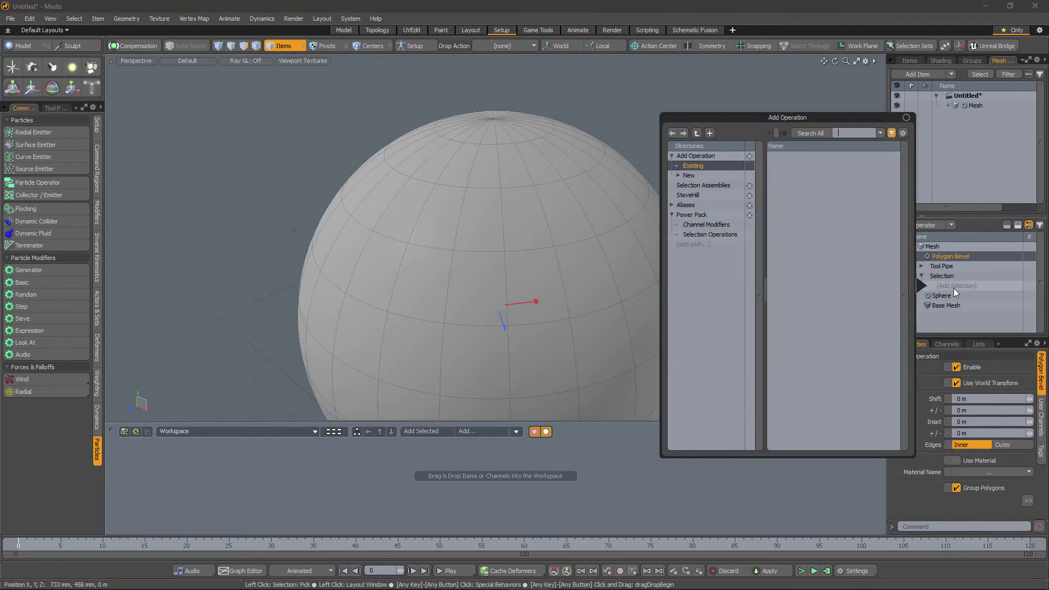
left_click(699, 186)
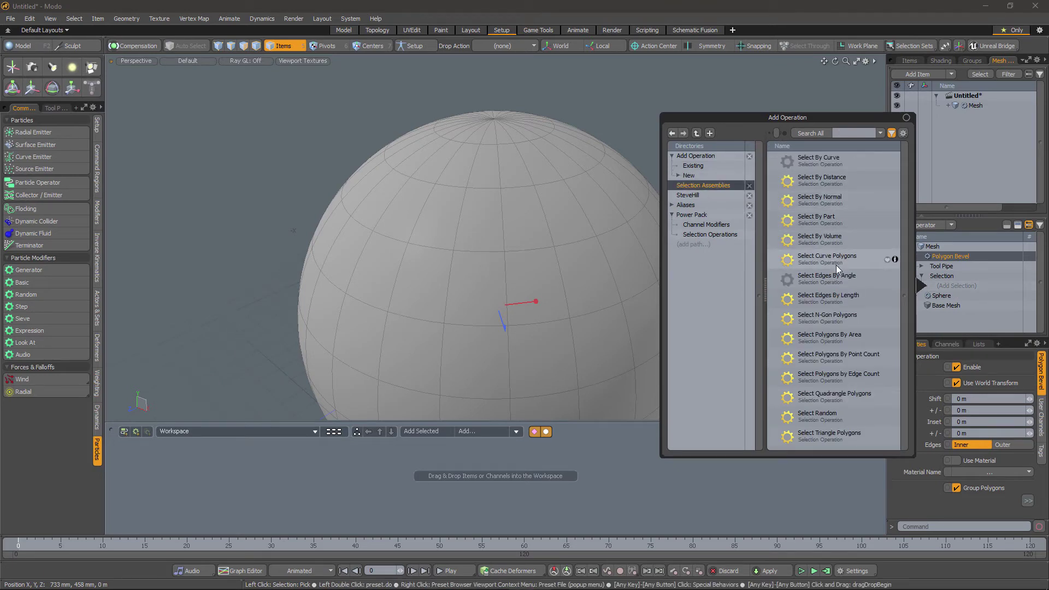
double_click(822, 433)
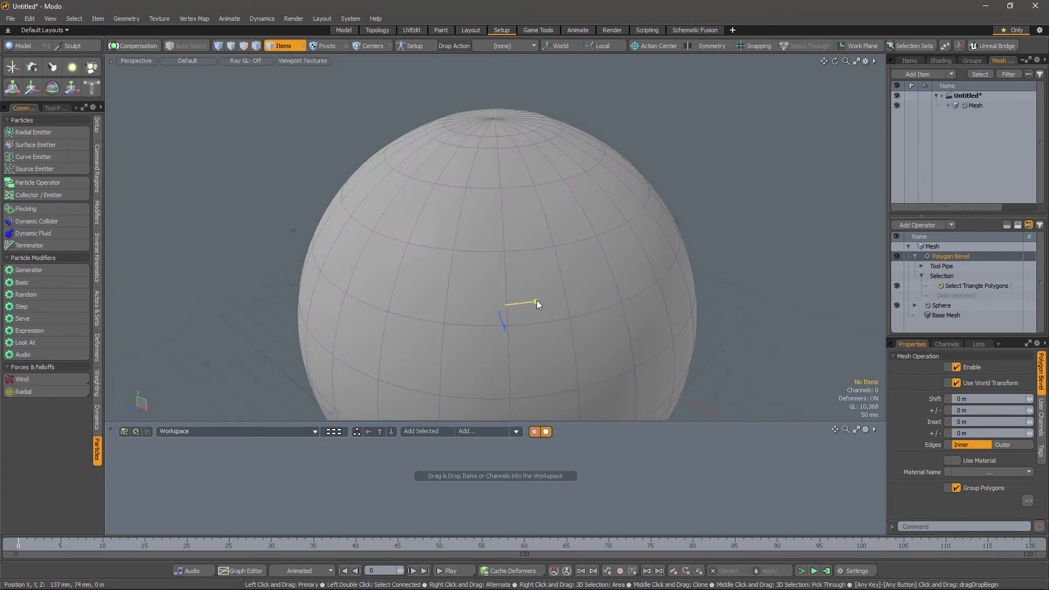
- Bevel the triangles at the sphere's poles outward with a shift of 230 mm and an inset of 18.4 mm
left_click_drag(536, 301, 511, 349)
scroll(568, 240, "down", 5)
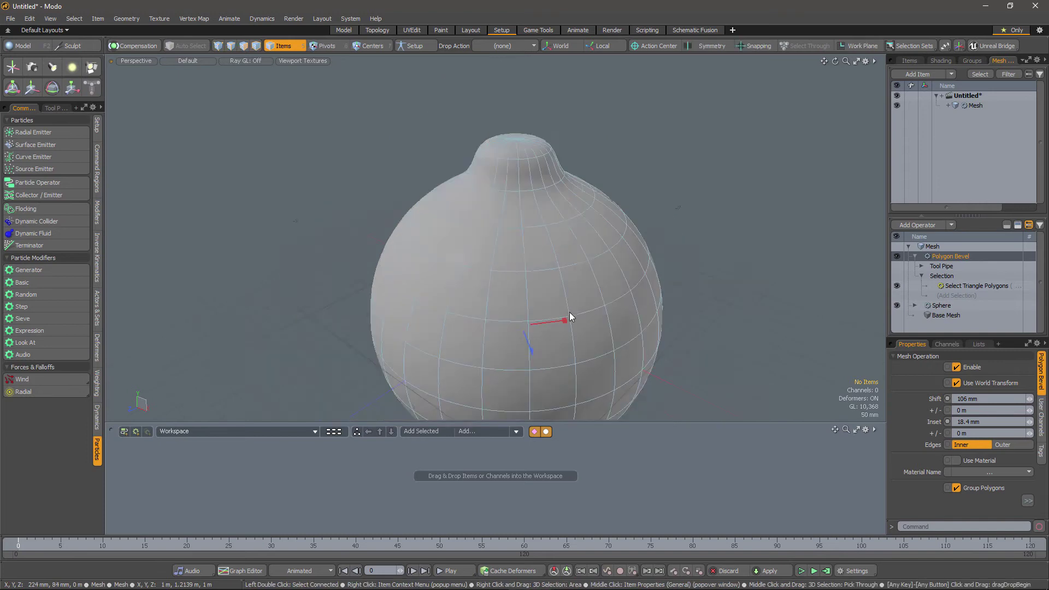
left_click_drag(558, 225, 550, 182, "alt")
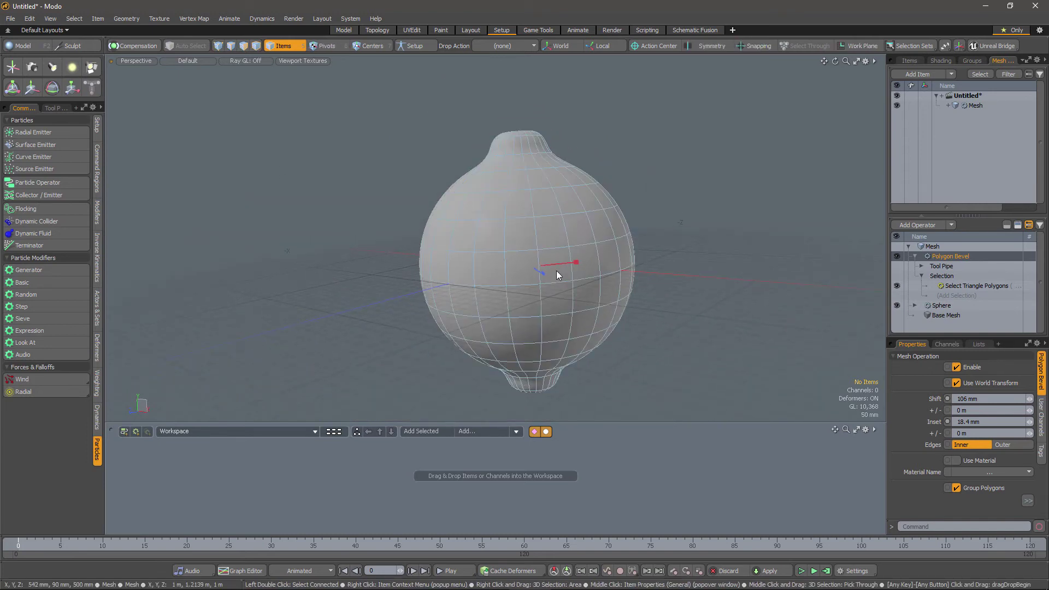
left_click_drag(542, 273, 470, 278)
left_click_drag(563, 225, 535, 233, "alt")
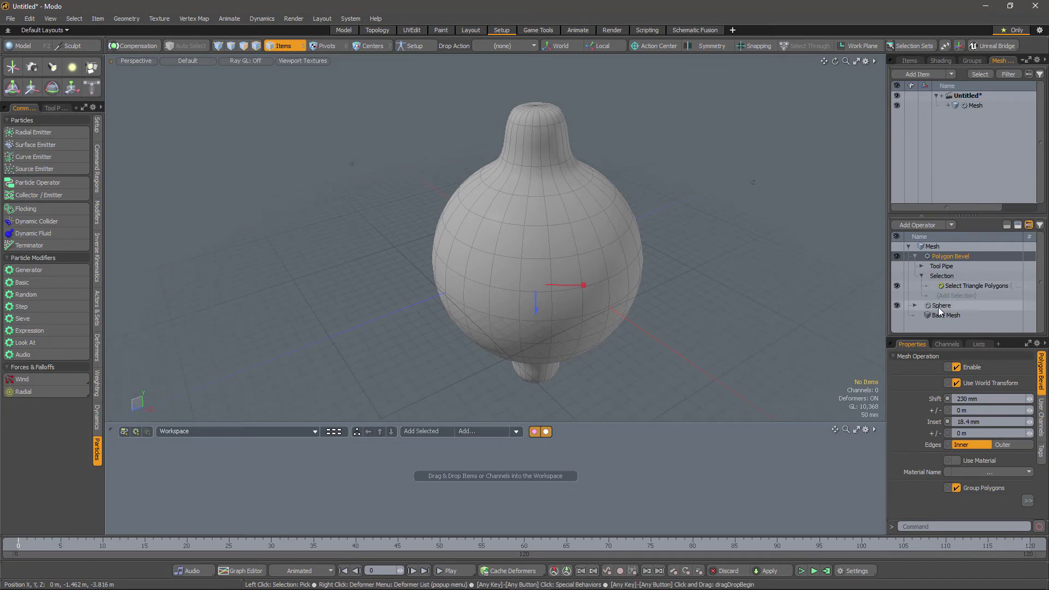
- Change the Sphere operation's number of sides to 26 beneath the Polygon Bevel
left_click(914, 305)
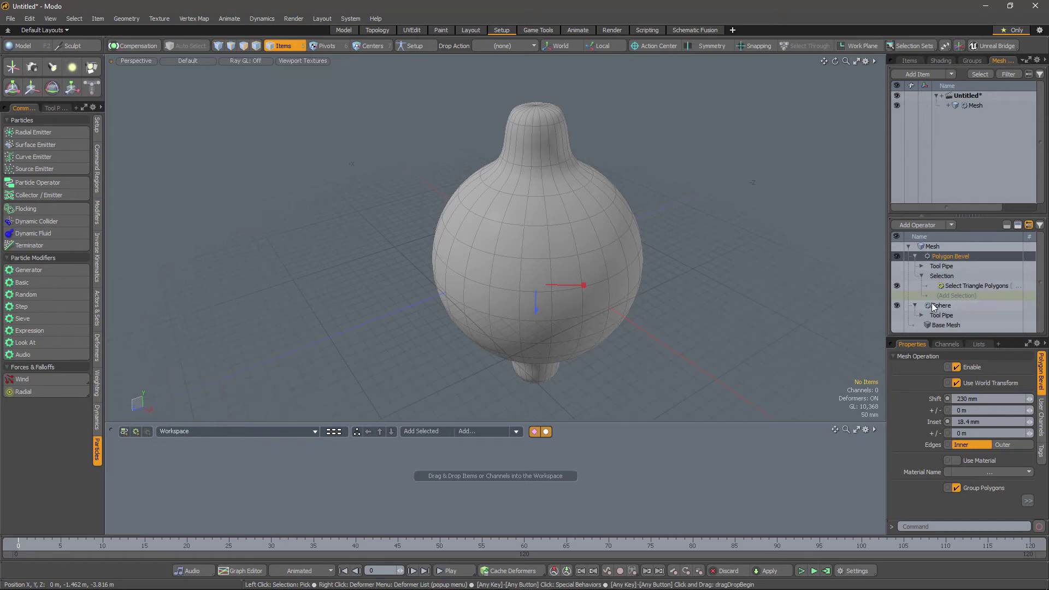
left_click(939, 305)
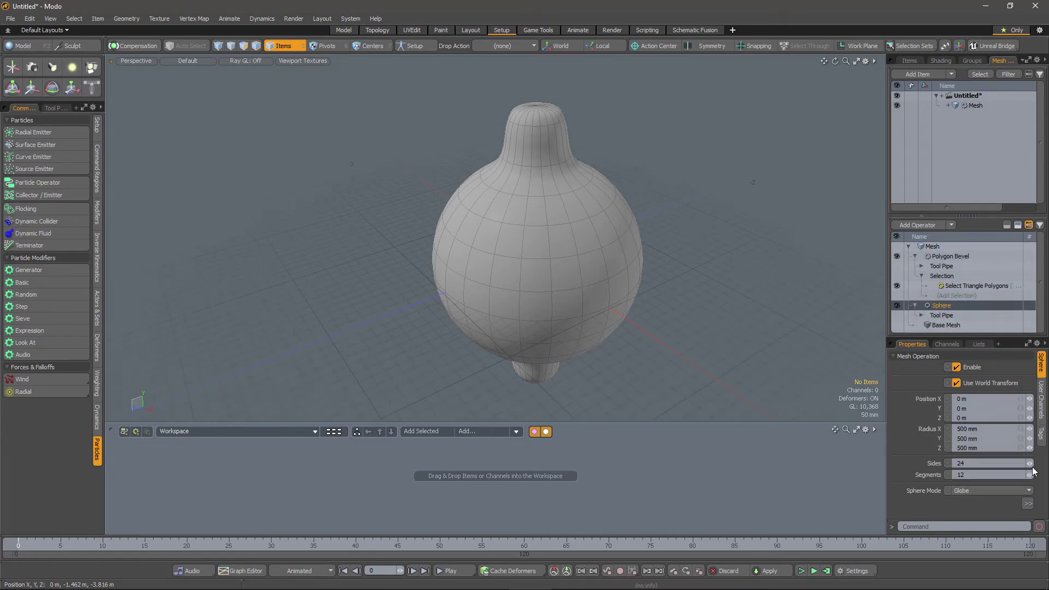
left_click_drag(1029, 467, 1034, 475)
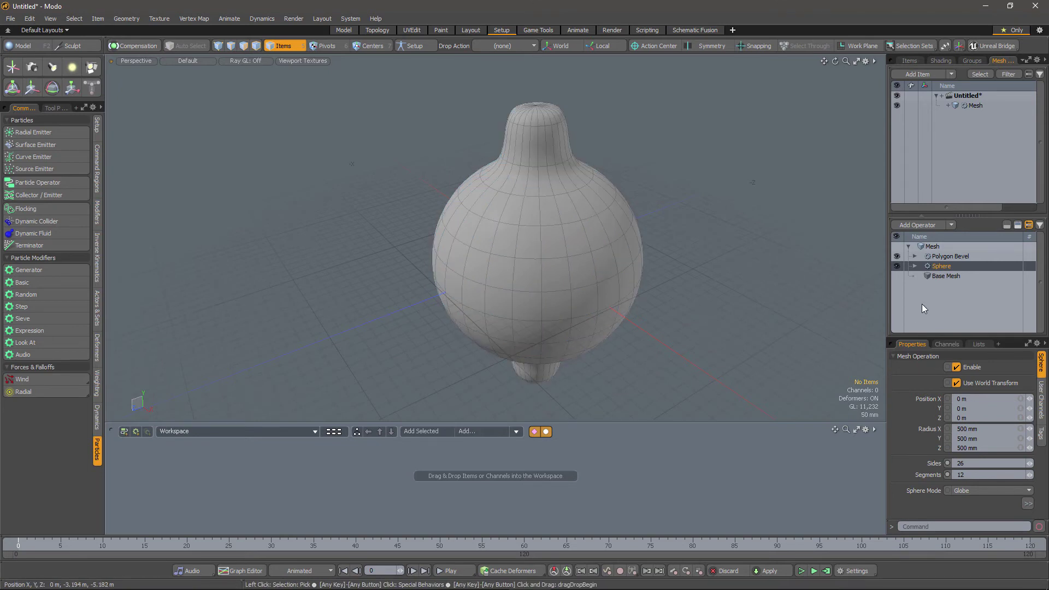
- Add a Grow / Shrink operation above Select Triangle Polygons in the Polygon Bevel's selection and set its steps to 2
left_click(915, 257)
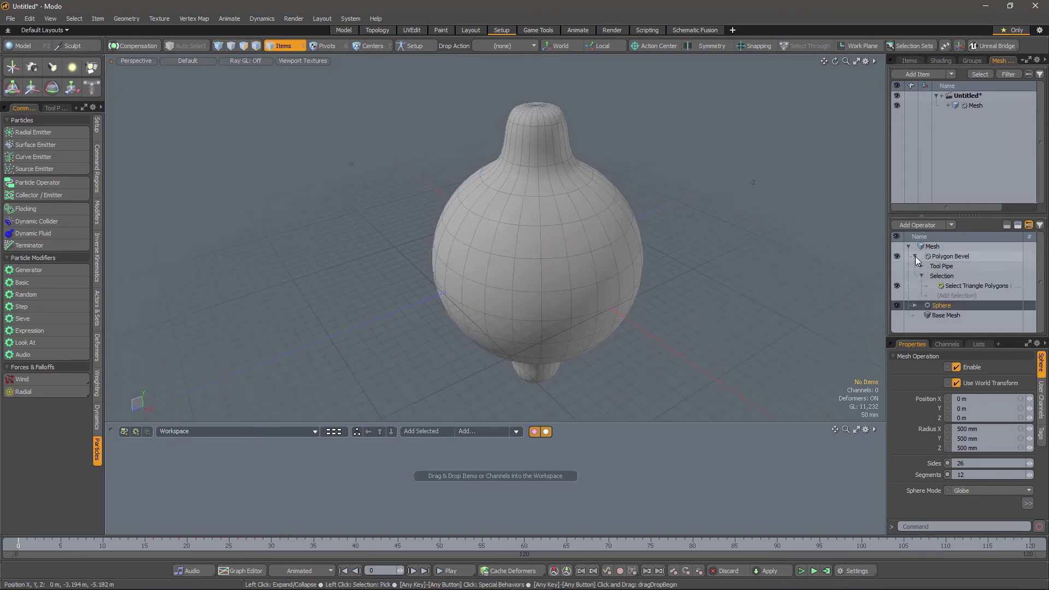
left_click(953, 297)
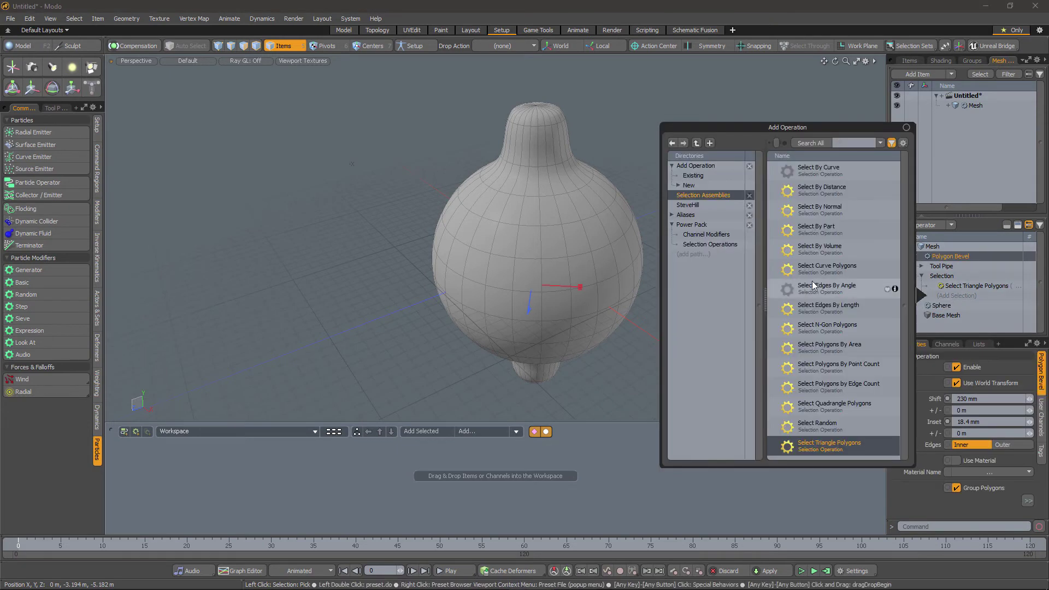
left_click(688, 186)
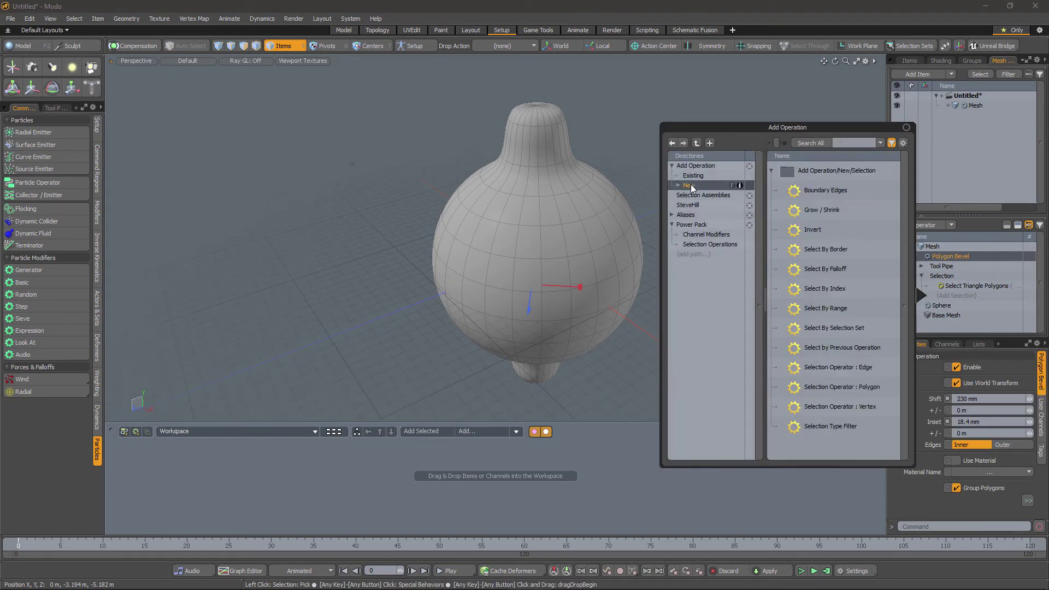
double_click(815, 212)
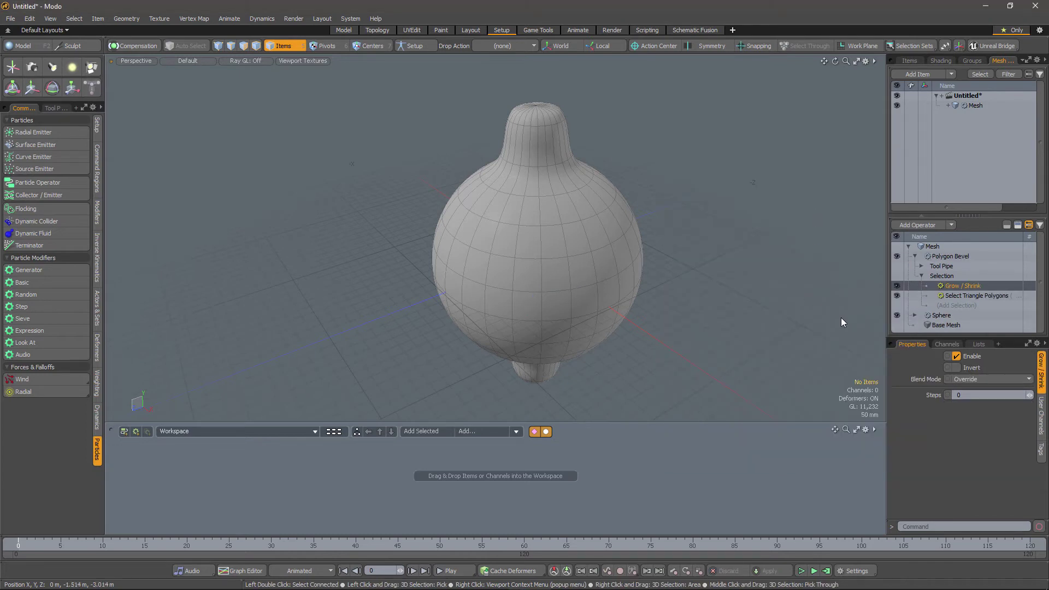
left_click(1030, 395)
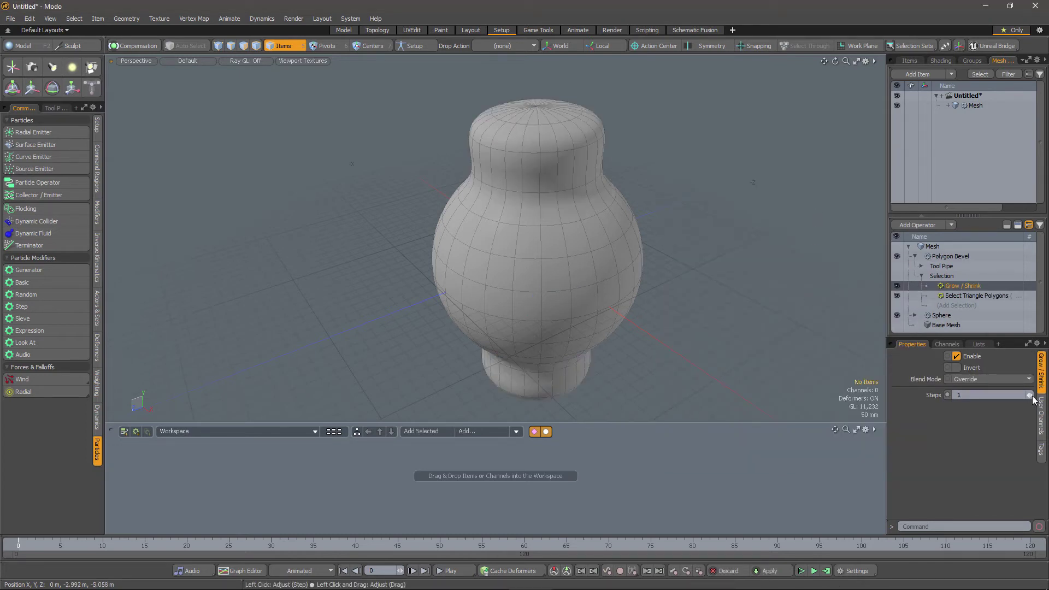
left_click(1030, 394)
left_click_drag(721, 248, 551, 292, "alt")
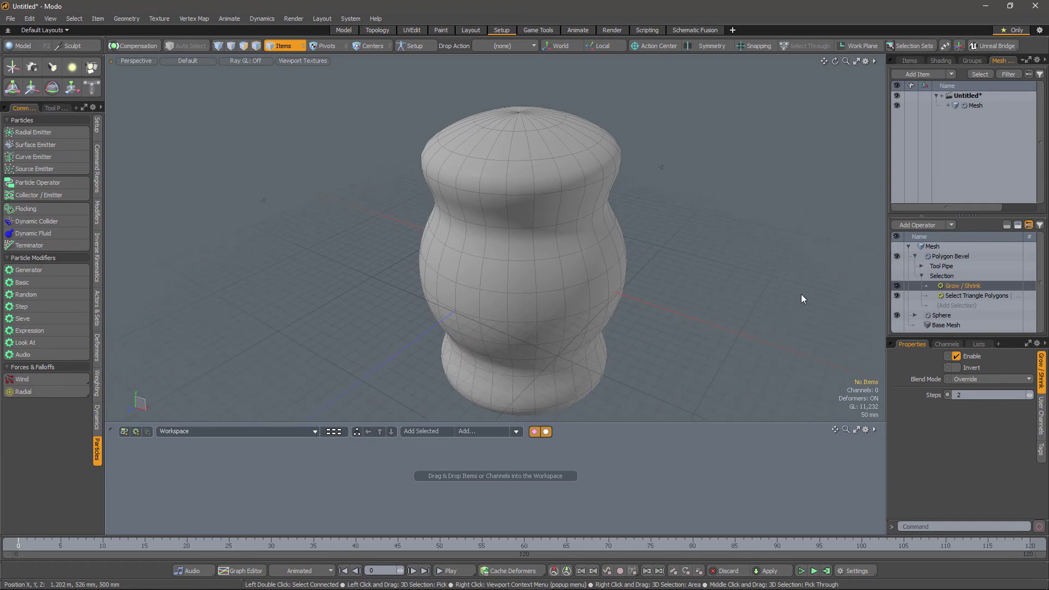
- Add an Invert operation above Grow / Shrink in the Polygon Bevel's selection and inspect the inverted bevel from other angles
left_click(956, 306)
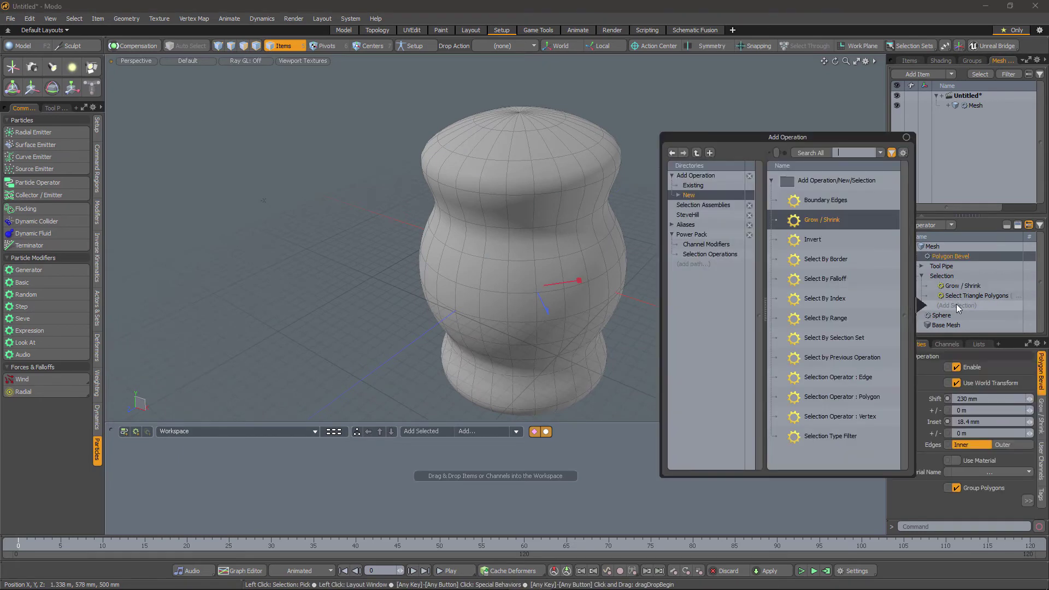
double_click(820, 238)
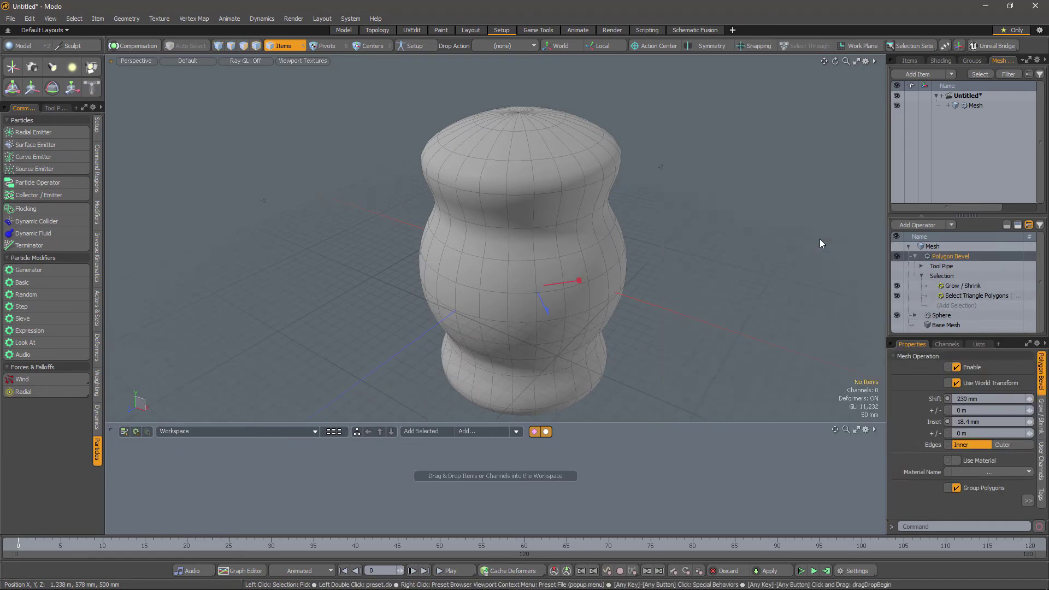
left_click_drag(547, 313, 516, 320, "alt")
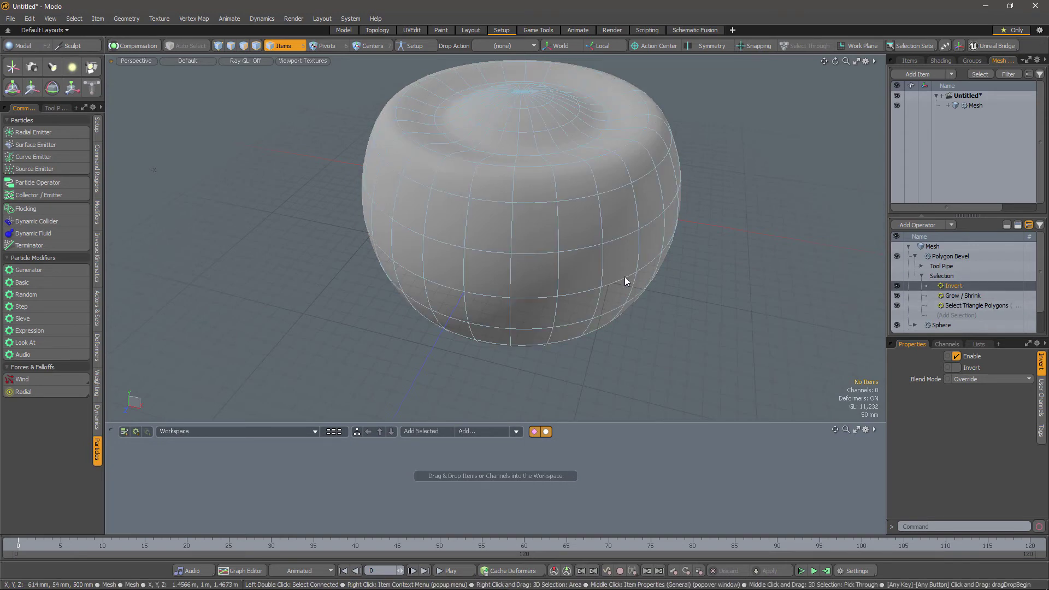
left_click_drag(538, 280, 564, 277, "alt")
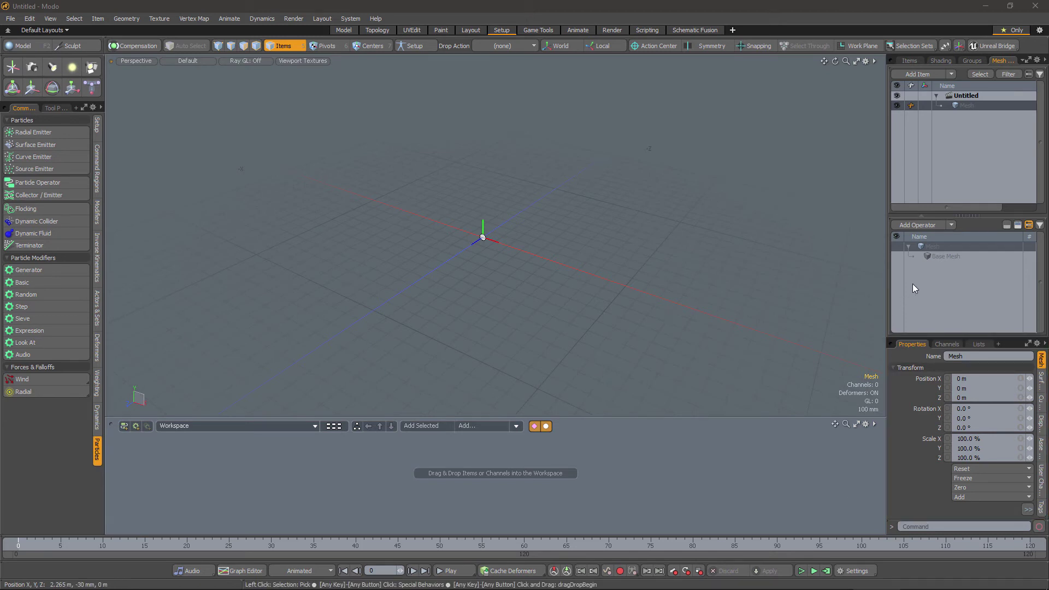
- Add a Cube operation to the empty mesh in the new scene
left_click(918, 225)
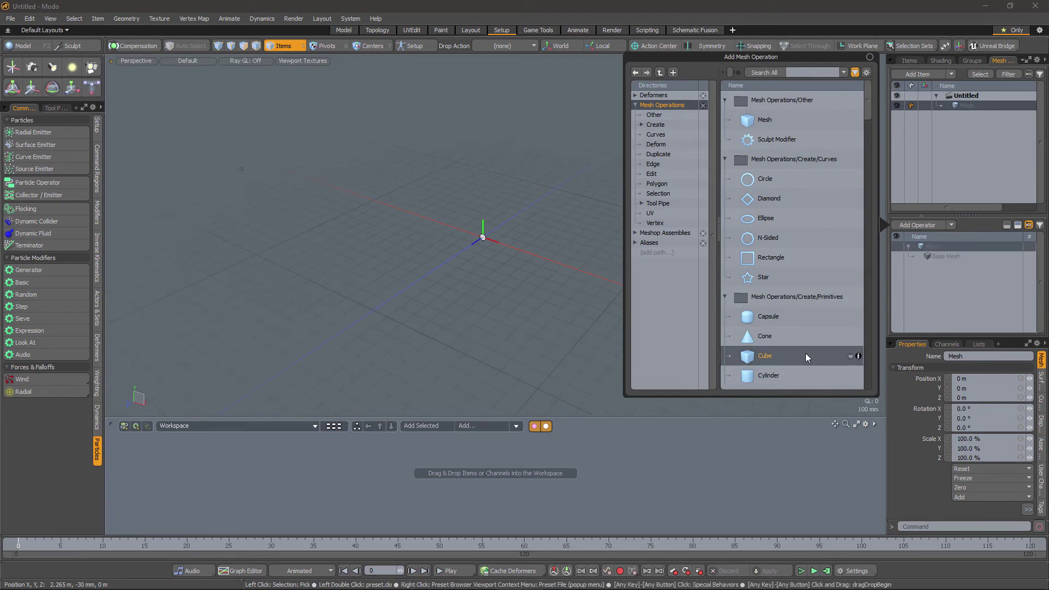
double_click(772, 357)
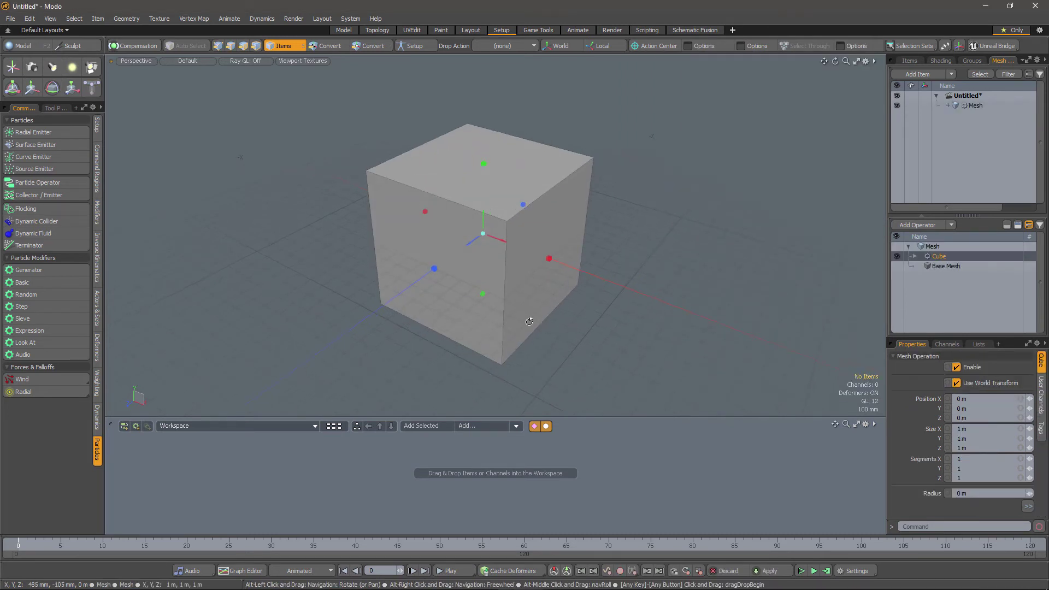
left_click_drag(516, 278, 517, 302, "alt")
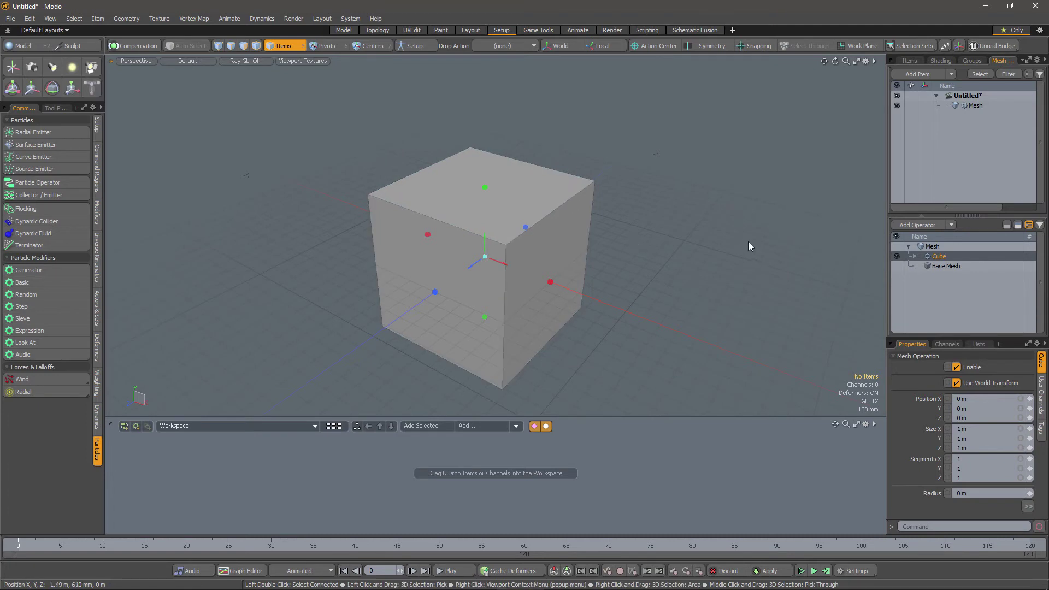
- Add a Polygon Bevel above the Cube with Group Polygons off and a shift of 245 mm
left_click(917, 226)
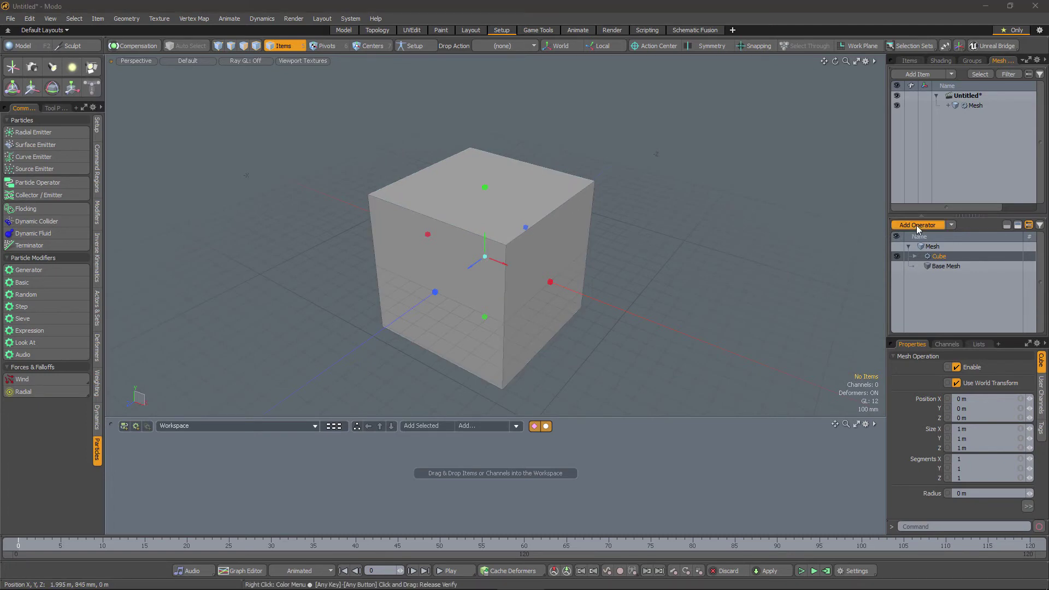
type("bevel")
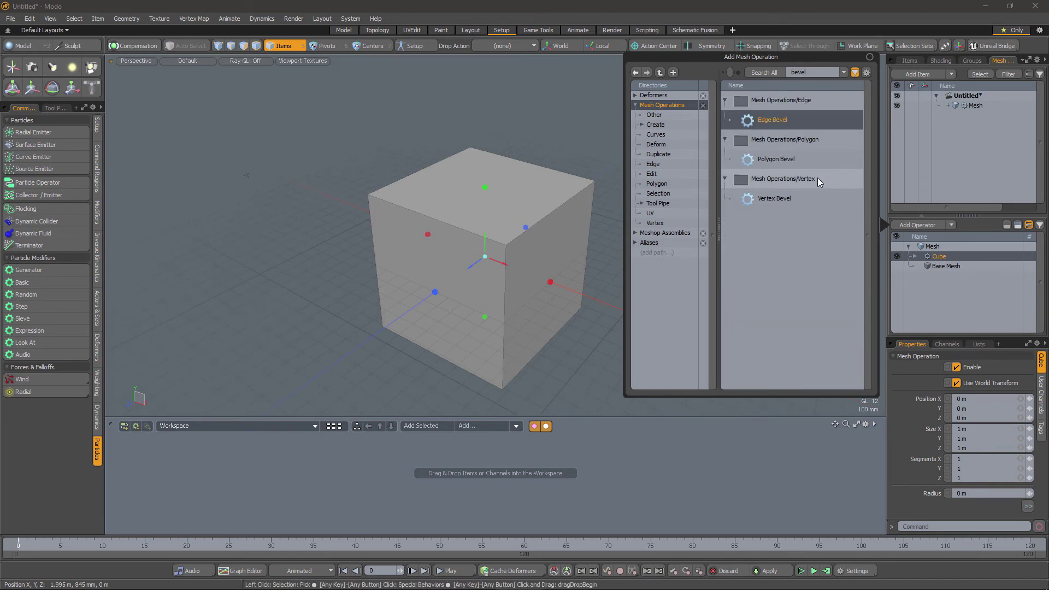
double_click(789, 160)
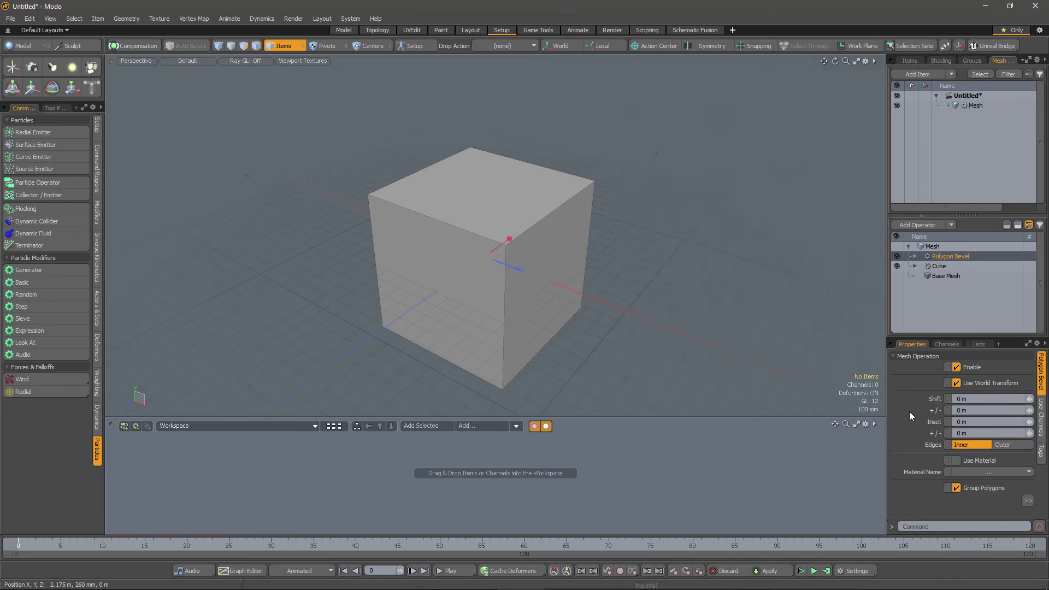
left_click(956, 488)
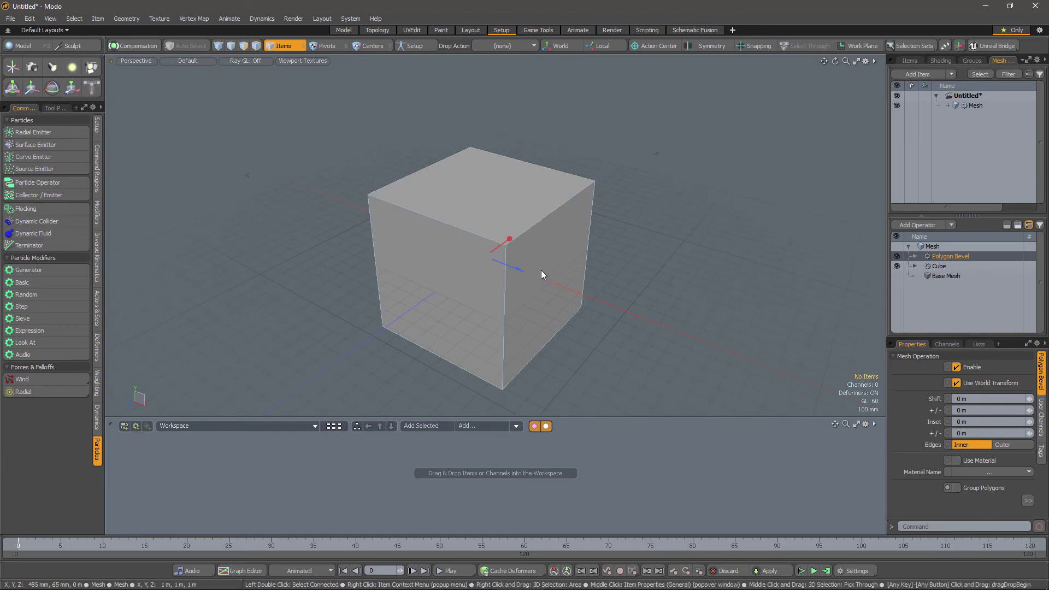
left_click_drag(513, 272, 549, 281)
left_click_drag(674, 320, 621, 290, "alt")
left_click_drag(517, 339, 525, 306, "alt")
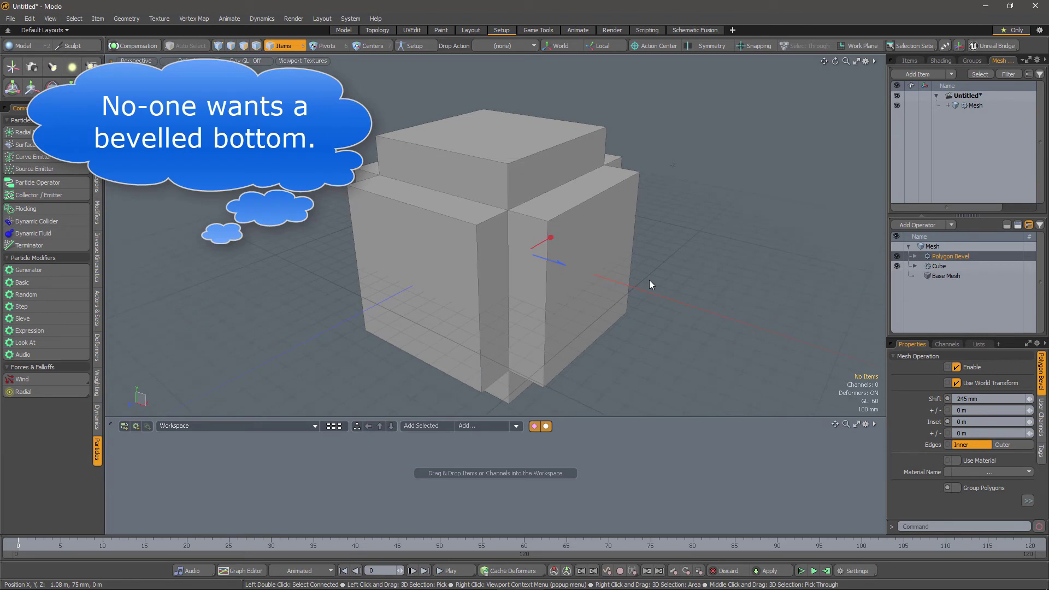
- Add a Select By Falloff operation as the Polygon Bevel's selection on the cube
left_click(914, 256)
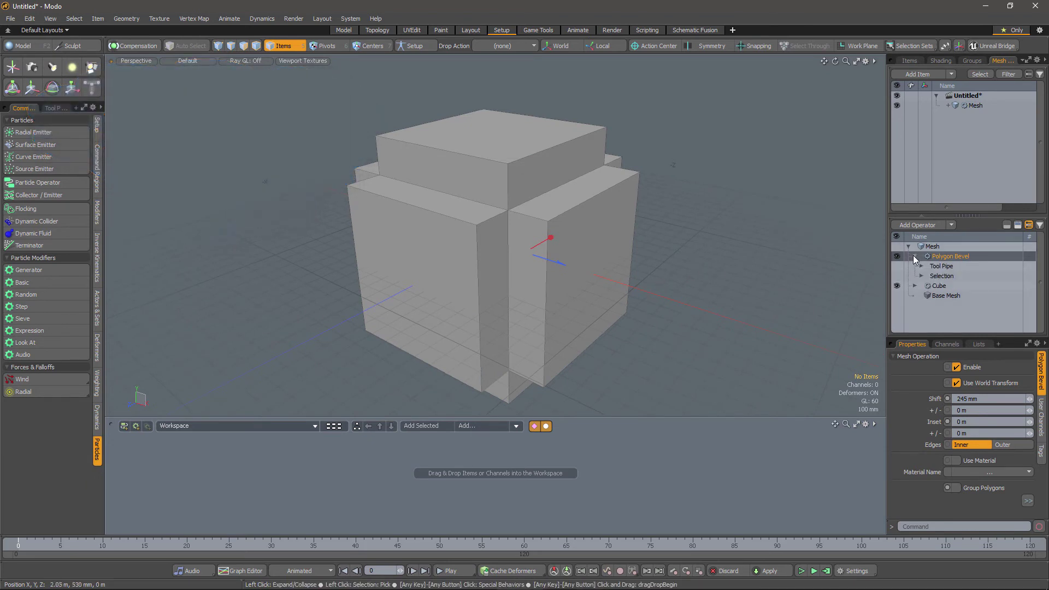
left_click(921, 276)
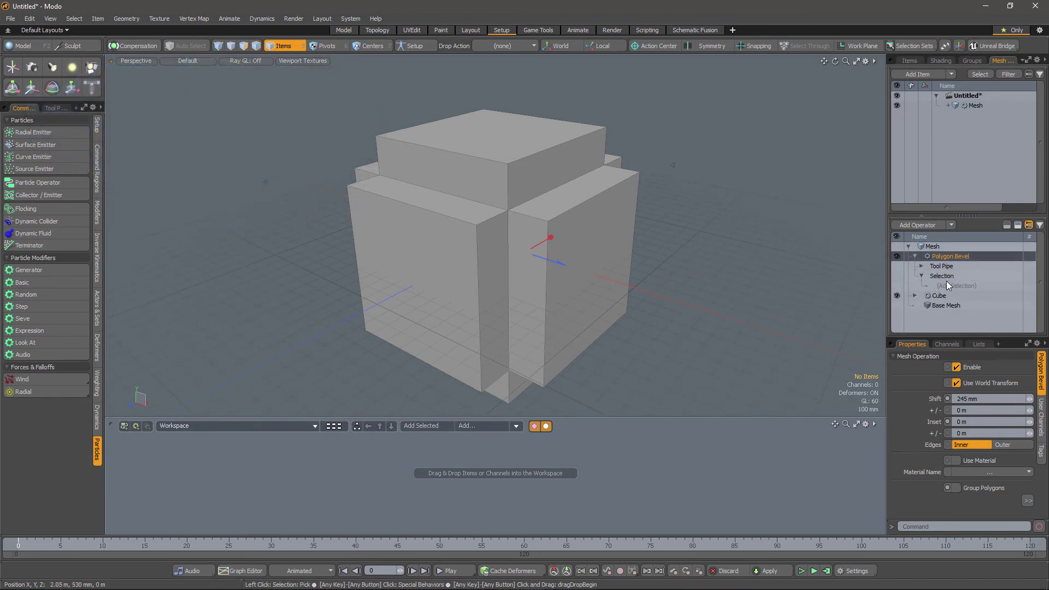
left_click(949, 286)
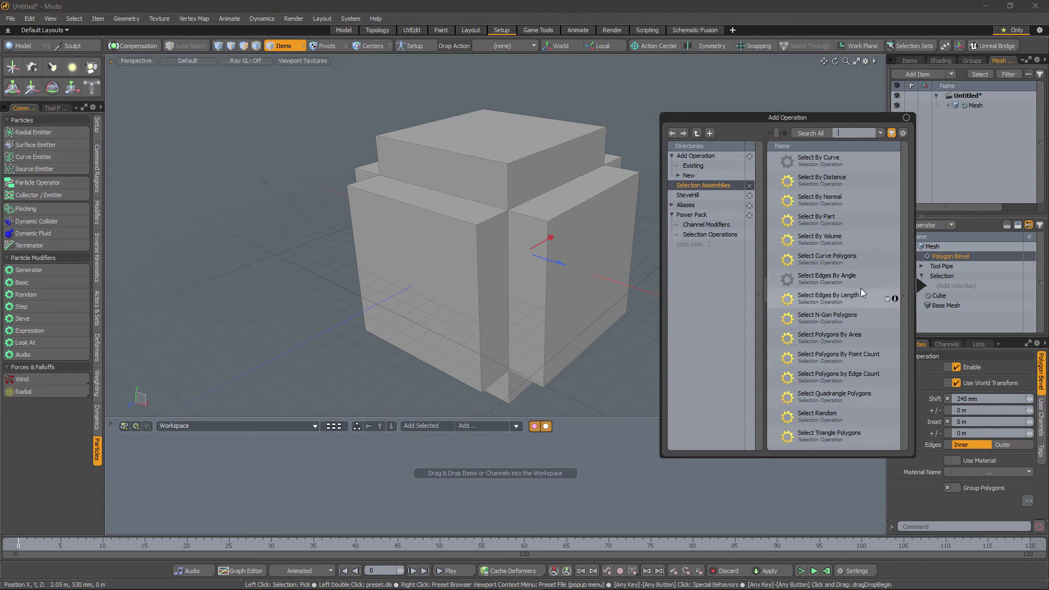
type("falloff")
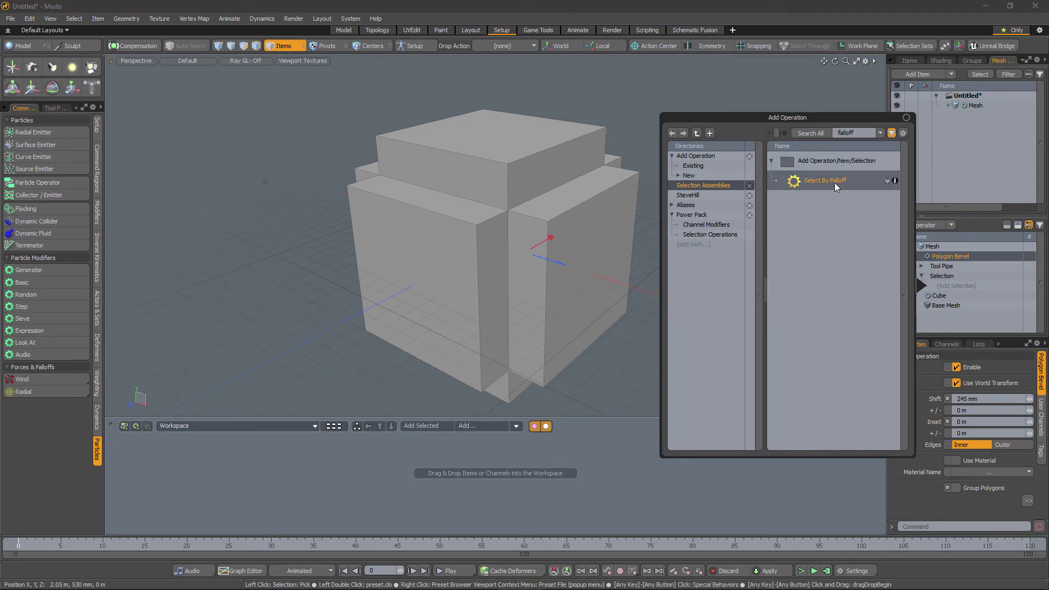
double_click(828, 181)
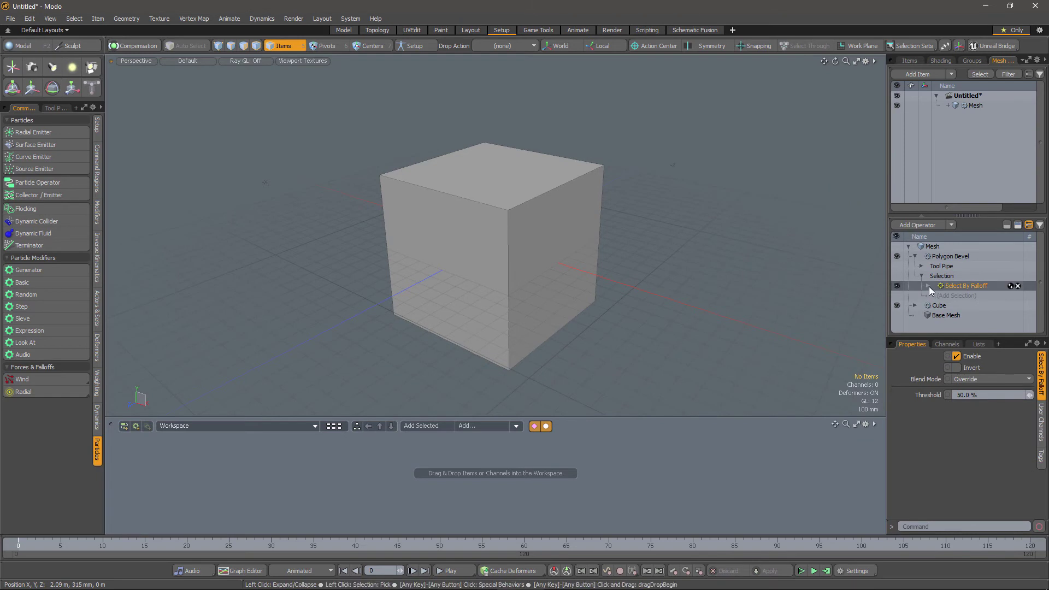
- Add a Linear Falloff to the falloff entry of the Select By Falloff operation
left_click(928, 285)
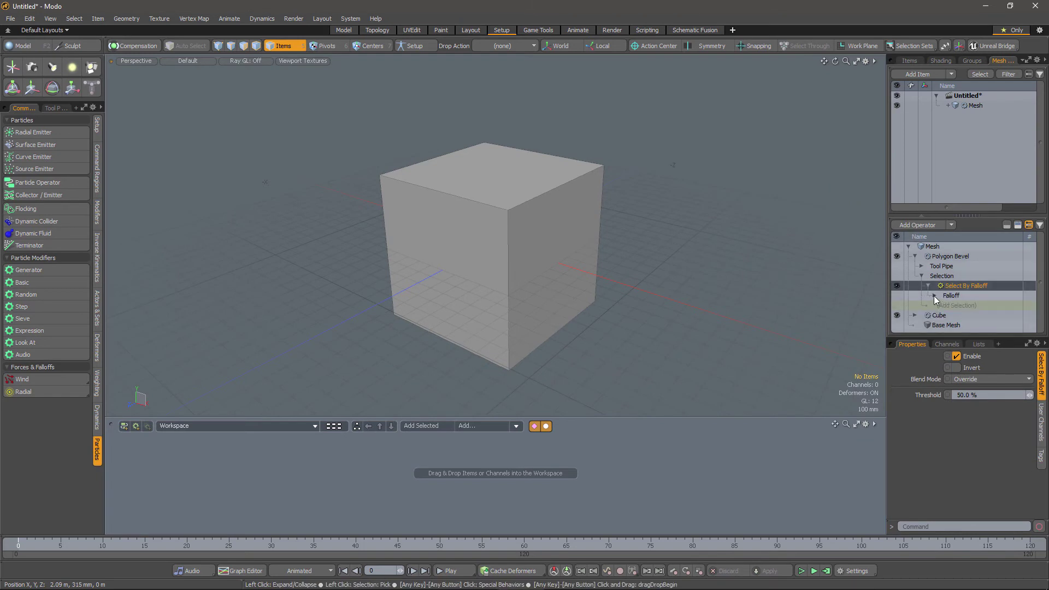
left_click(933, 296)
left_click(961, 307)
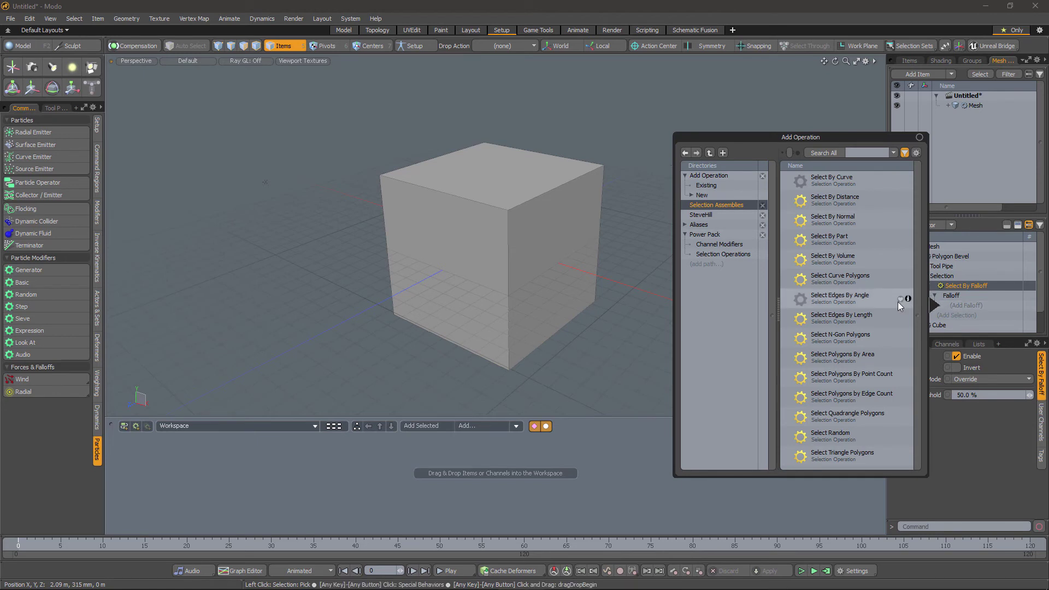
type("linr")
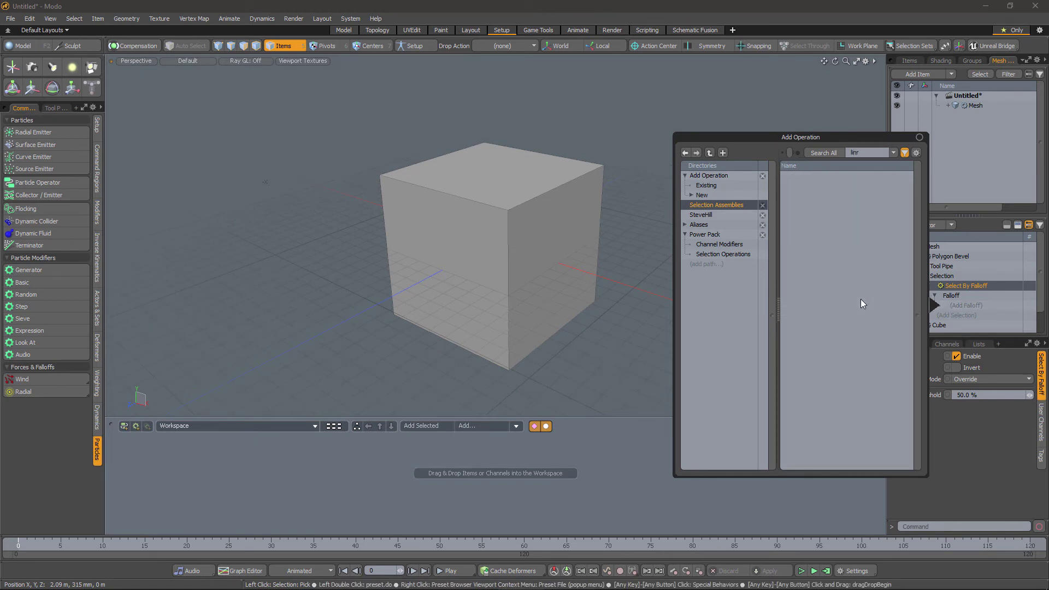
key("BackSpace")
type("e")
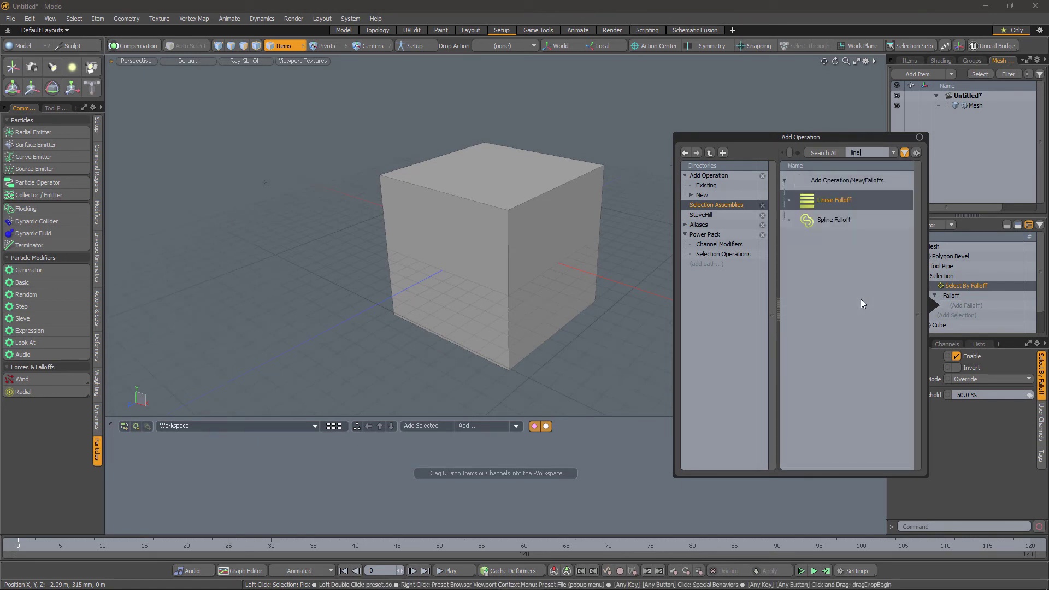
double_click(836, 201)
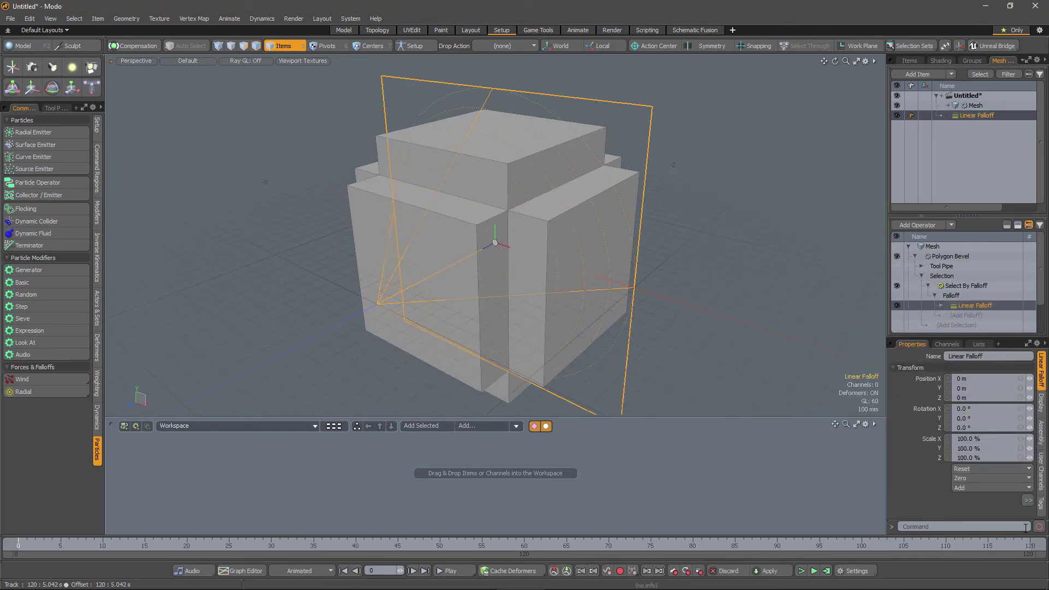
- Set the Linear Falloff's axis to Y
left_click(1028, 502)
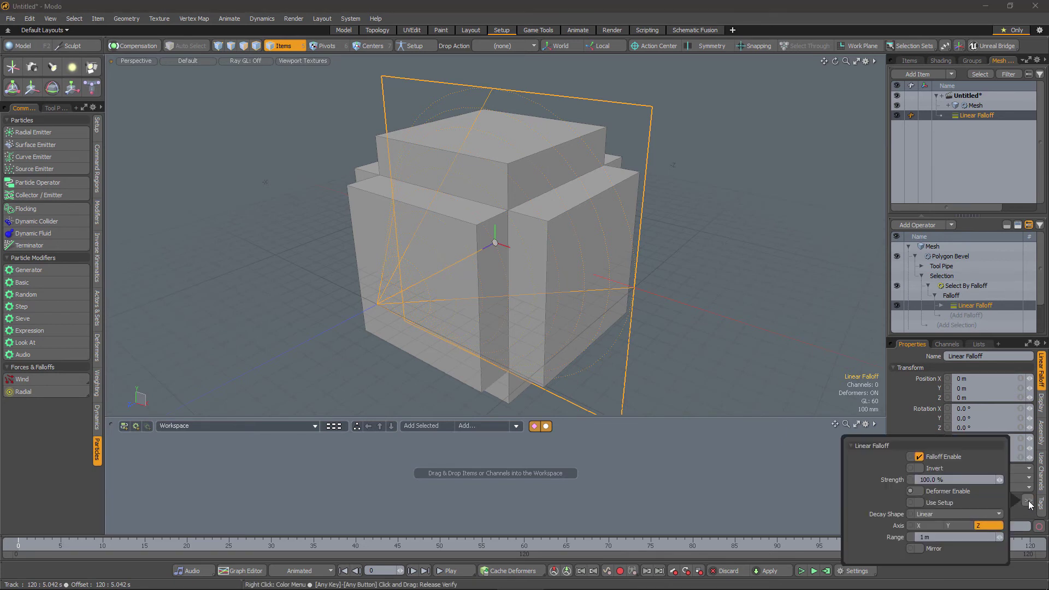
left_click(949, 527)
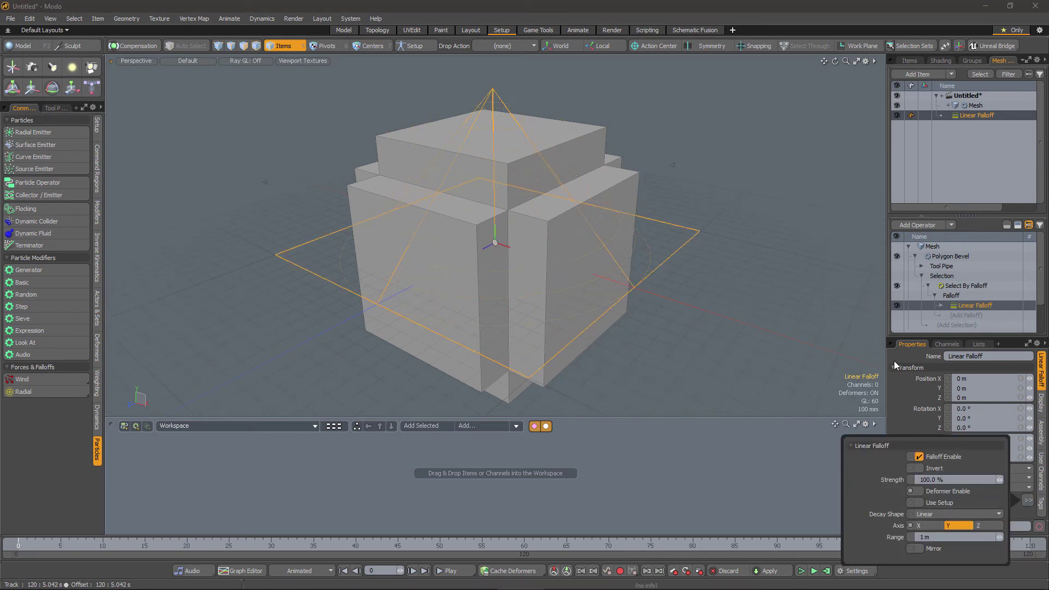
left_click(758, 461)
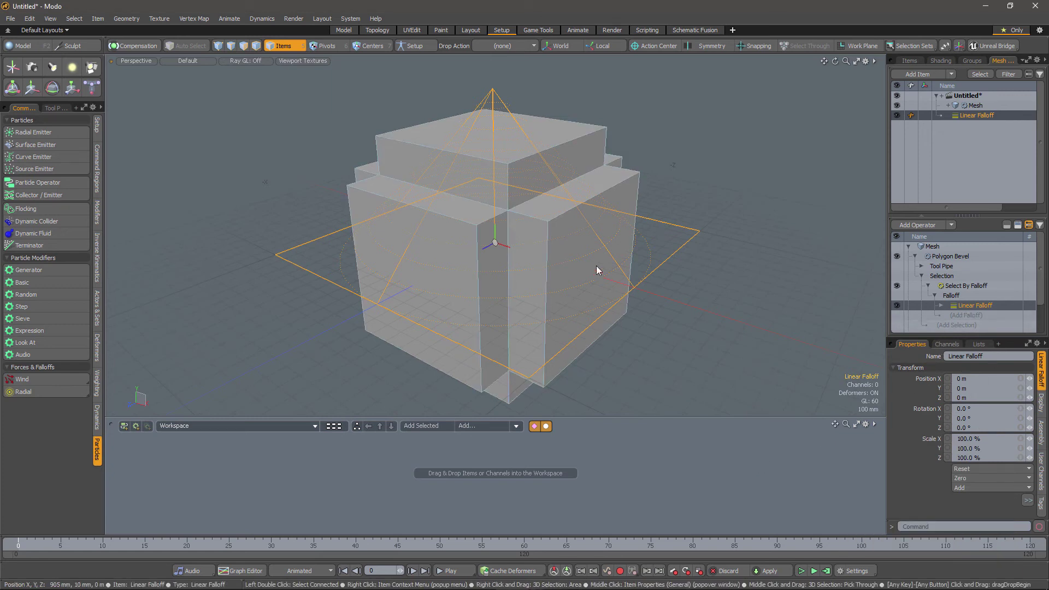
- Rotate the Linear Falloff to -180° about its Z axis so that it points downwards
key("e")
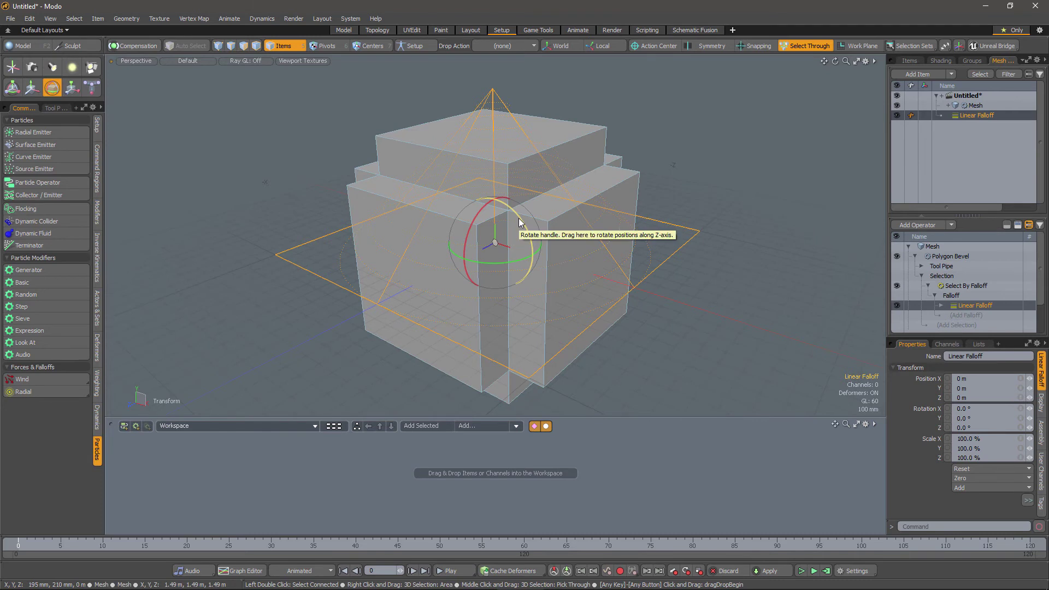
left_click_drag(517, 217, 473, 273)
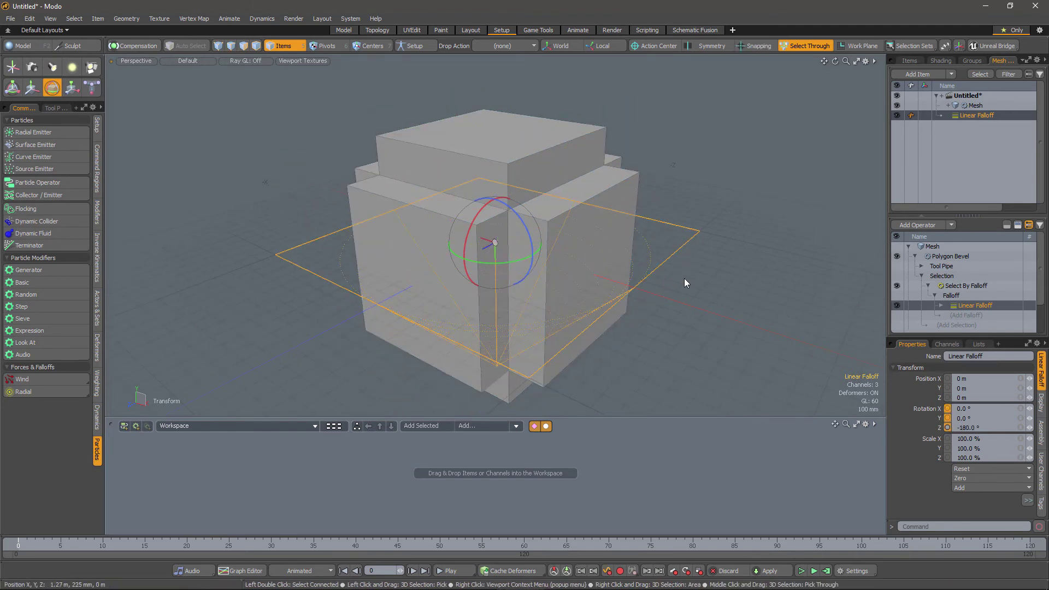
left_click_drag(528, 335, 551, 326, "alt")
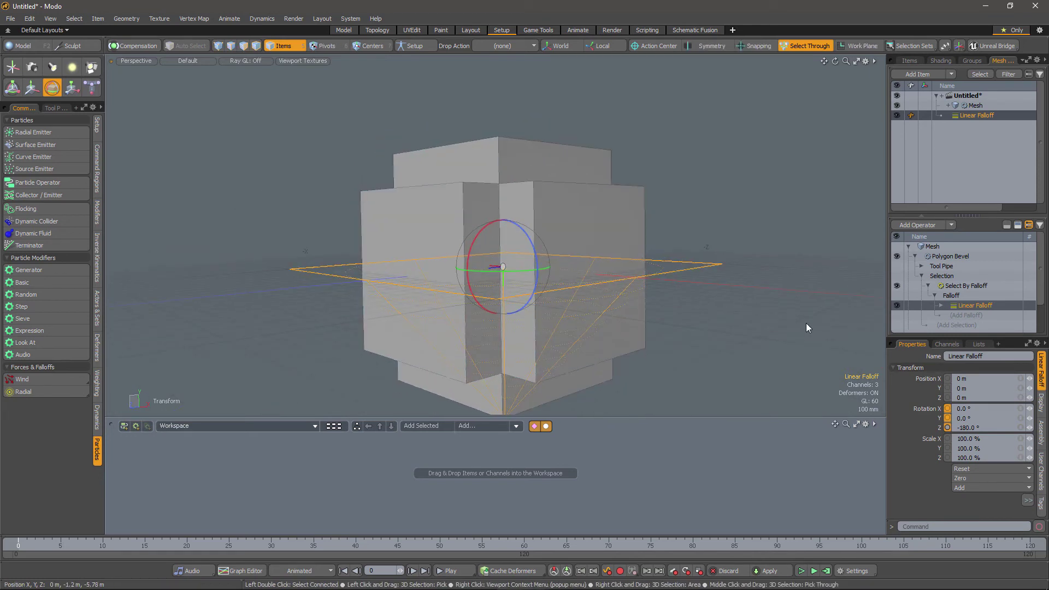
left_click_drag(586, 270, 580, 283, "alt")
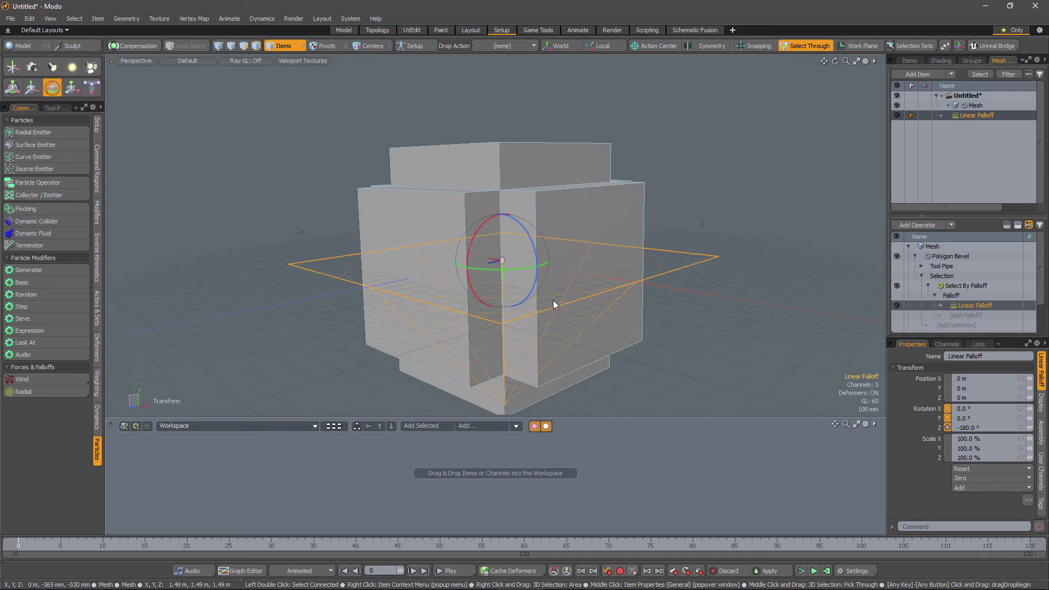
left_click_drag(523, 300, 540, 281, "alt")
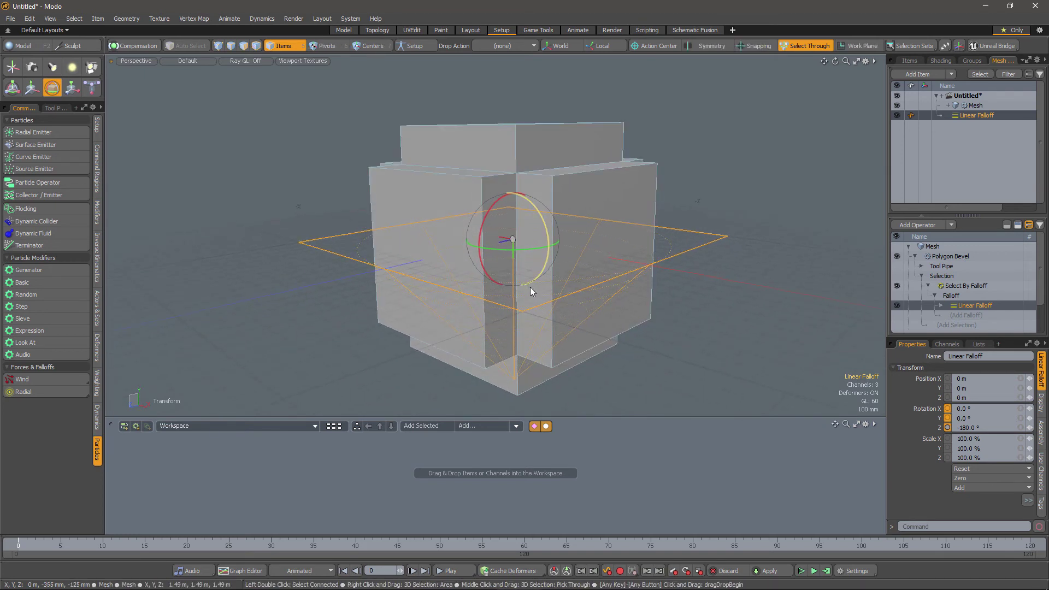
key("space")
key("alt")
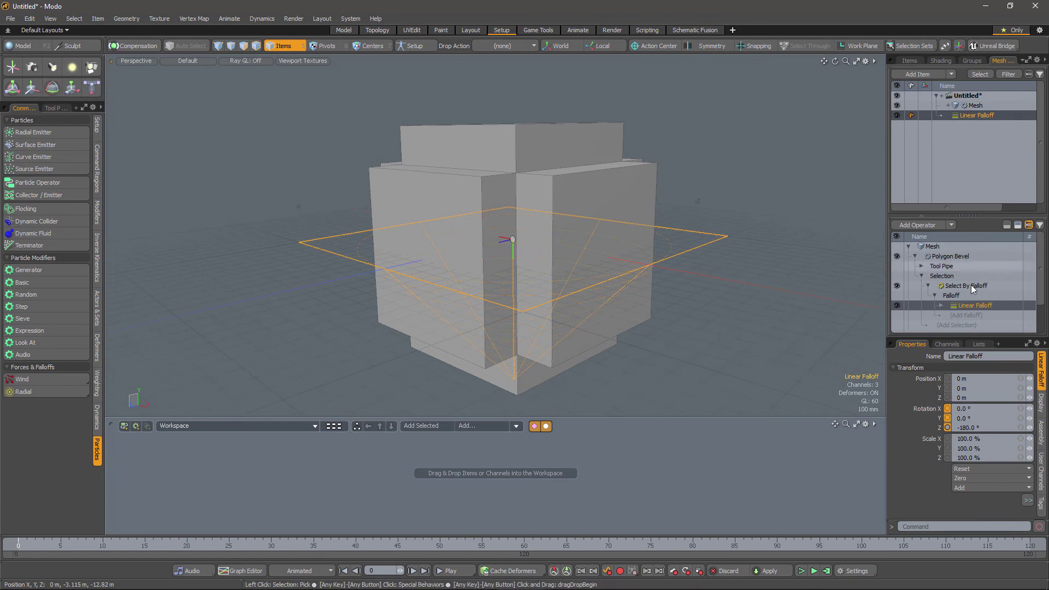
left_click_drag(555, 312, 568, 272, "alt")
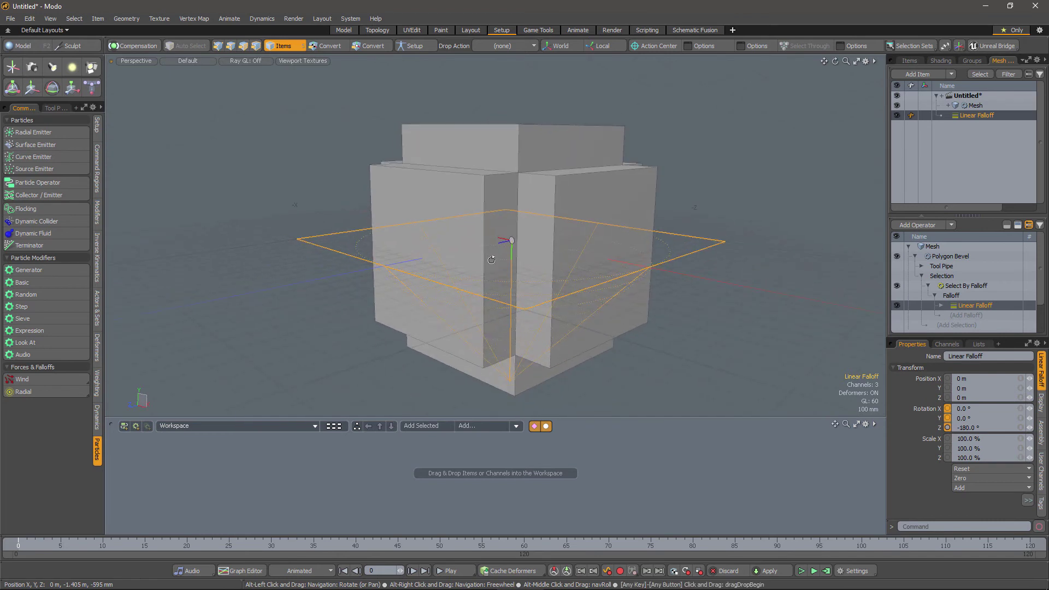
- Set the Select By Falloff operation's threshold to 100%
left_click(958, 285)
left_click(985, 395)
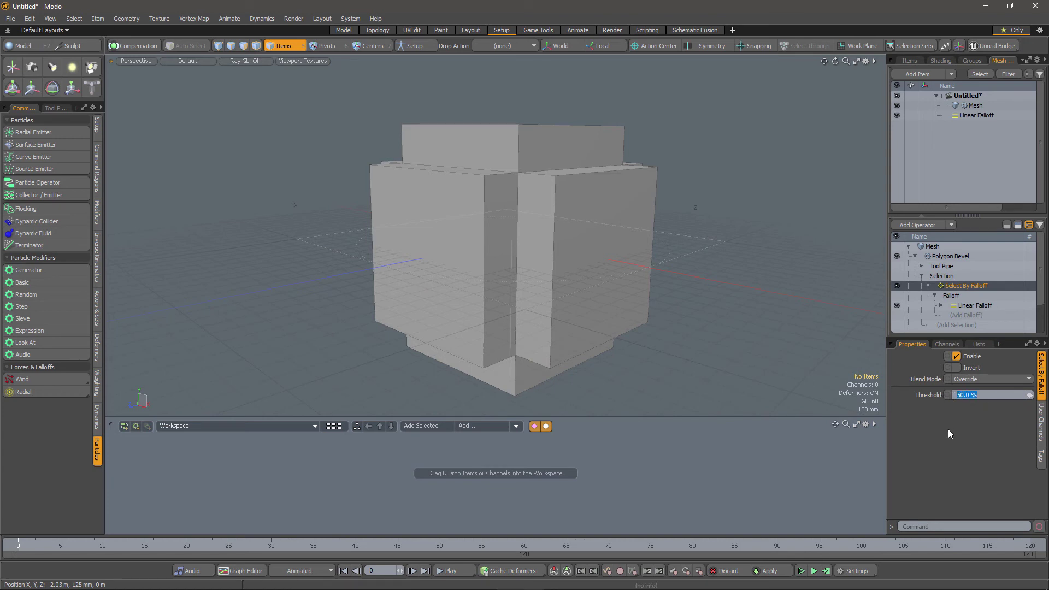
type("100")
key("Return")
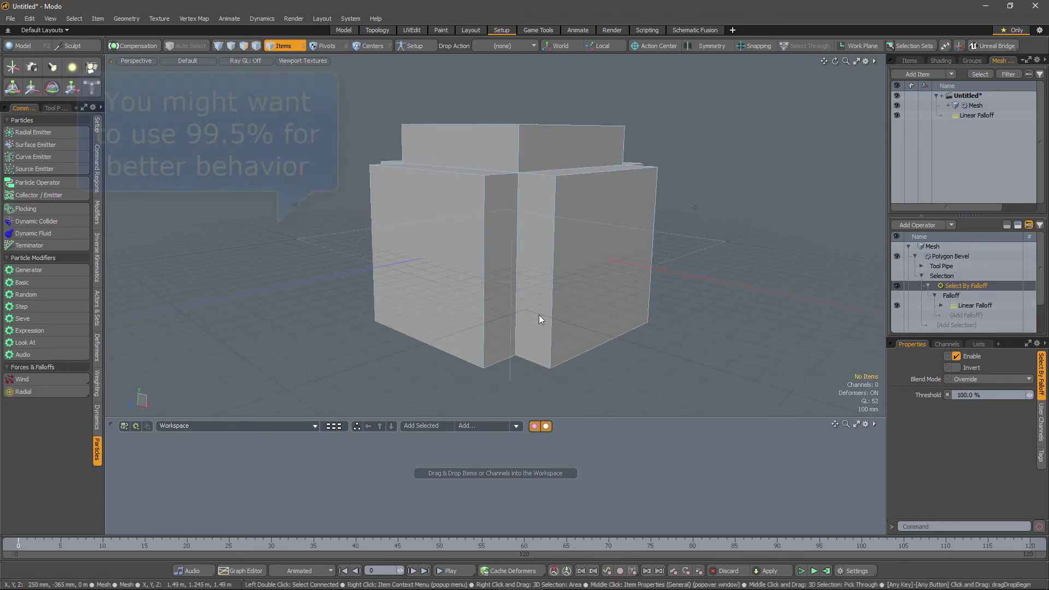
left_click_drag(538, 315, 555, 225, "alt")
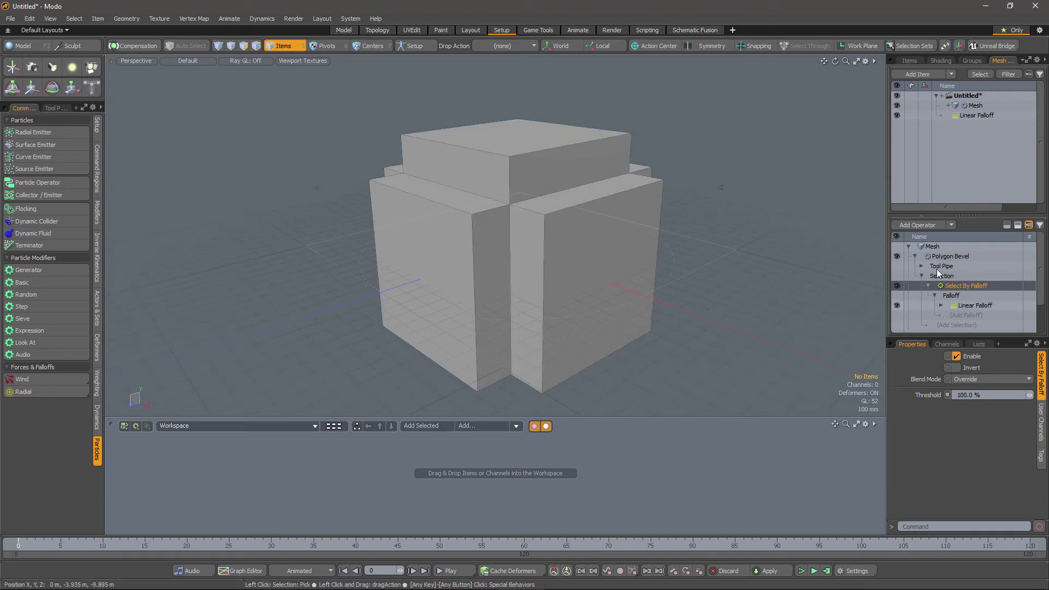
- Add the Cube operation's Position Y and Size Y channels to the schematic workspace
scroll(941, 284, "down", 1)
scroll(941, 285, "up", 1)
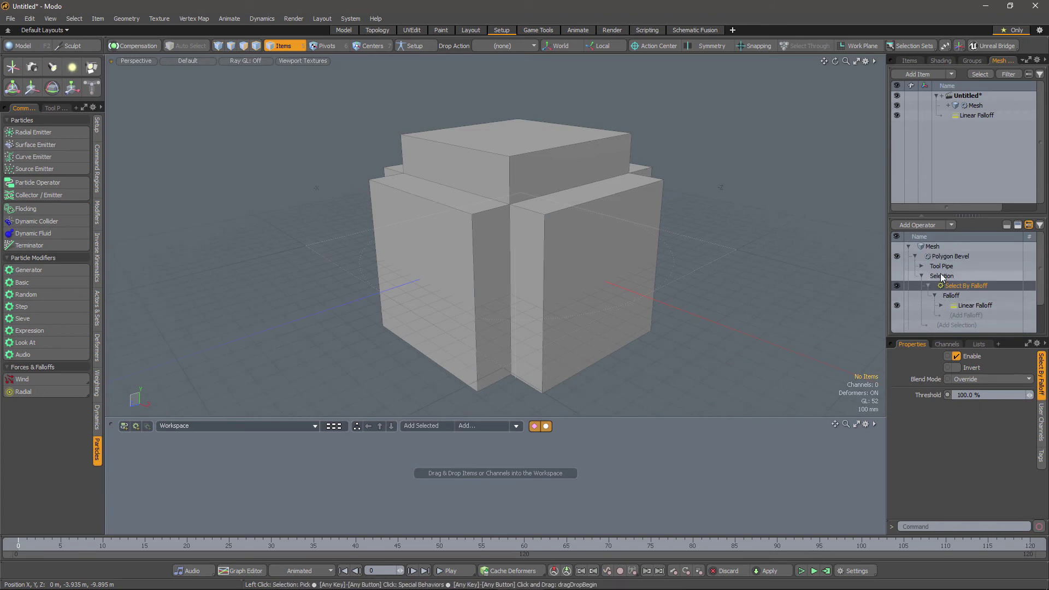
scroll(939, 274, "down", 1)
left_click(936, 316)
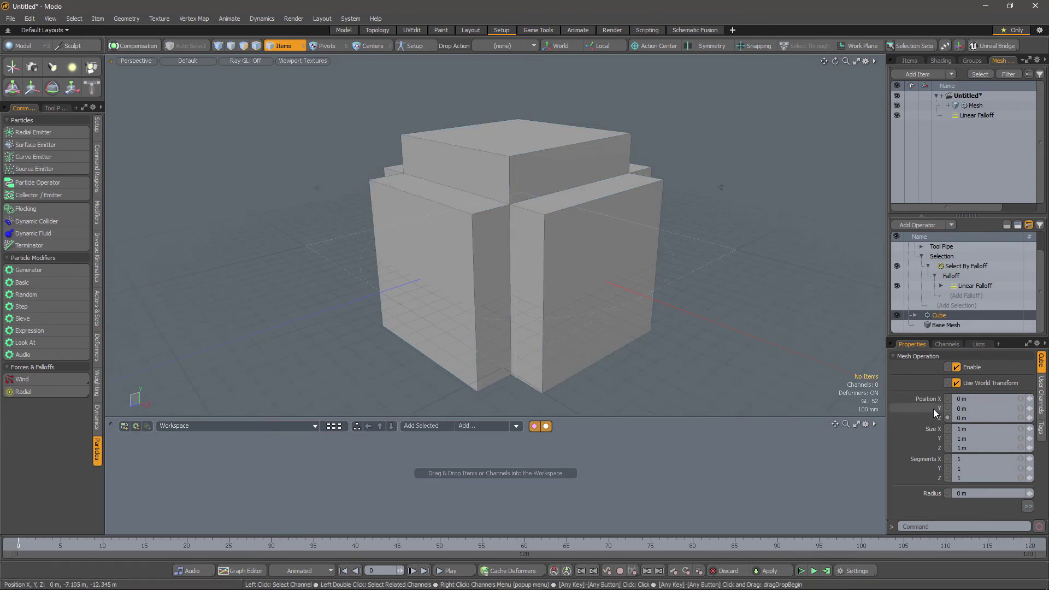
left_click_drag(932, 408, 409, 449)
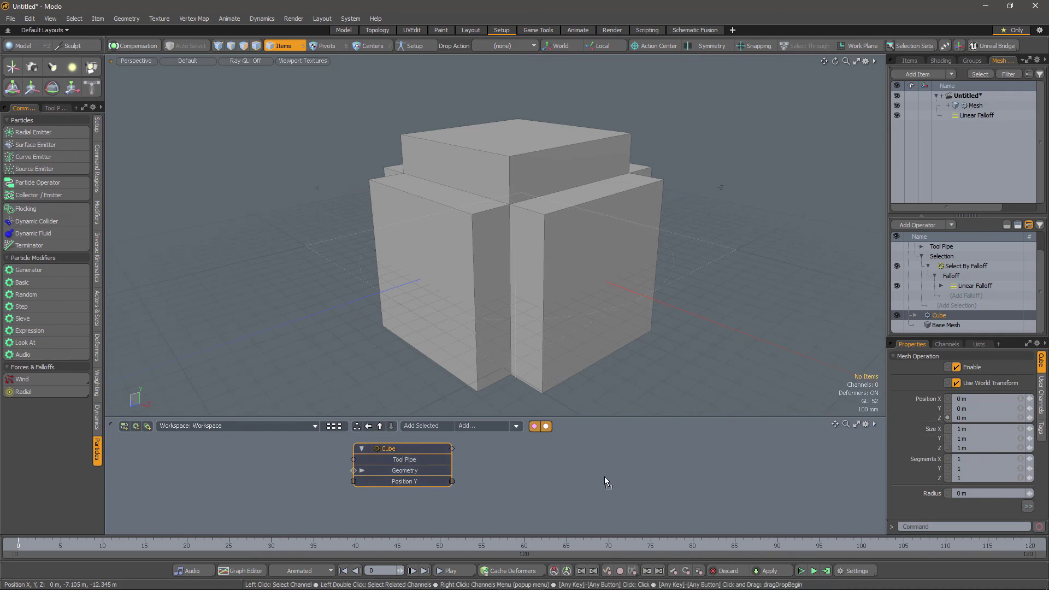
left_click_drag(604, 477, 601, 477)
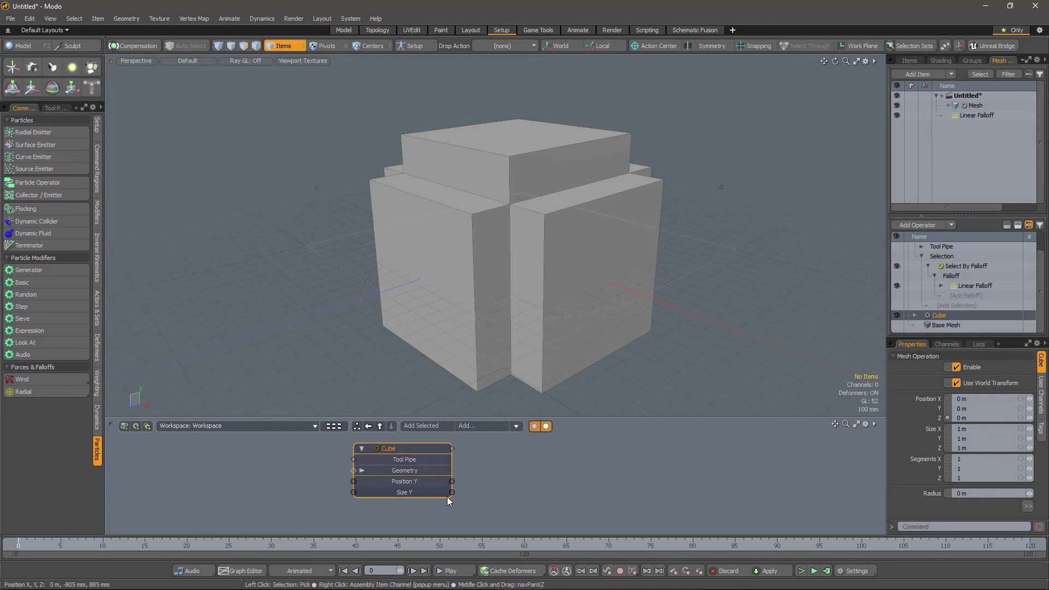
- Add a Basic Math: Divide node, feed the Cube's Size Y into Value A and set Value B to 2.0
left_click(485, 425)
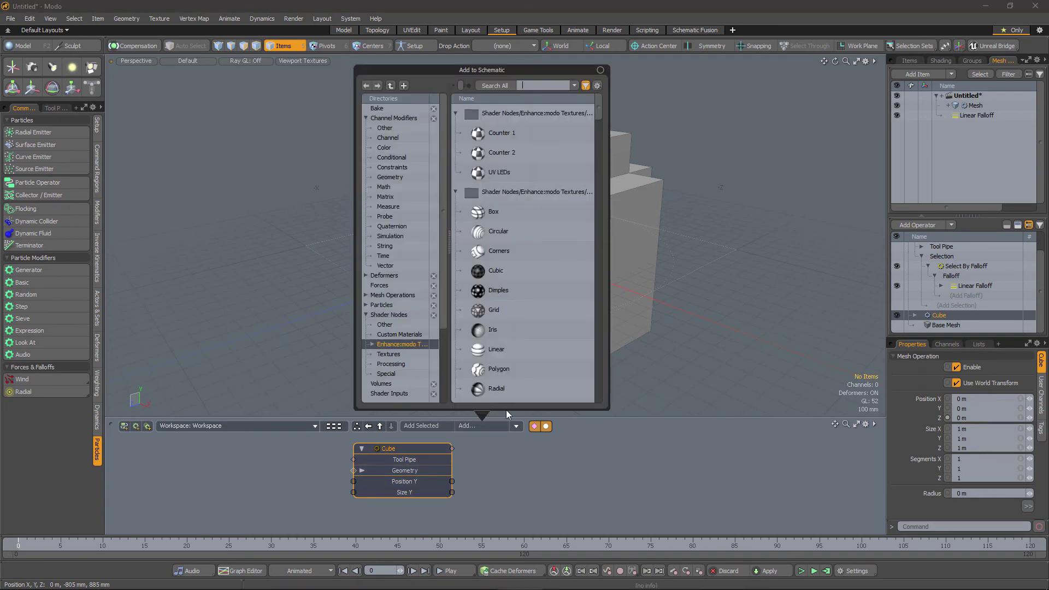
type("div")
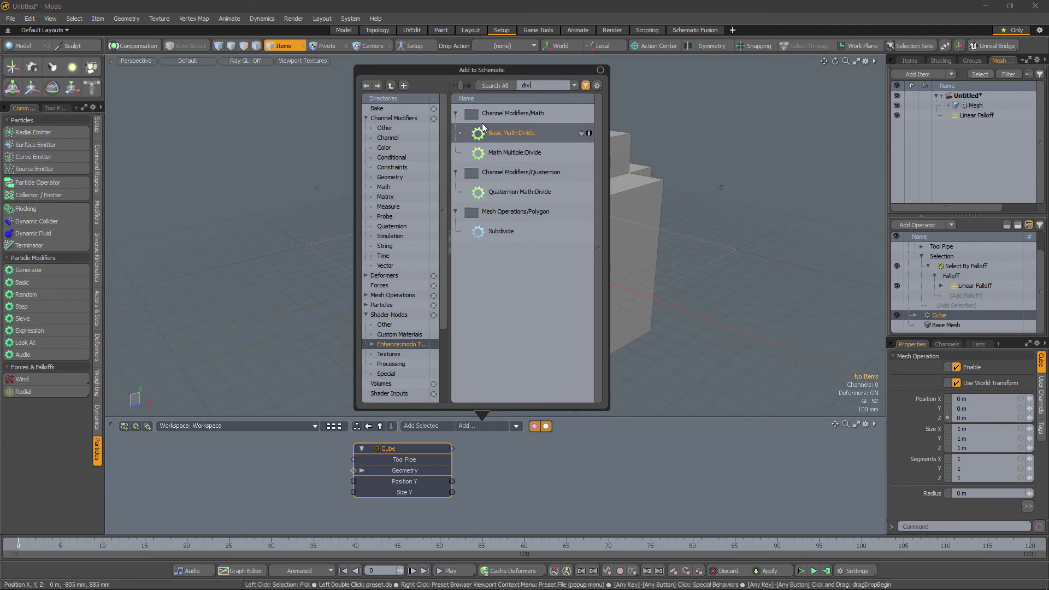
left_click_drag(491, 131, 544, 492)
left_click_drag(452, 491, 527, 475)
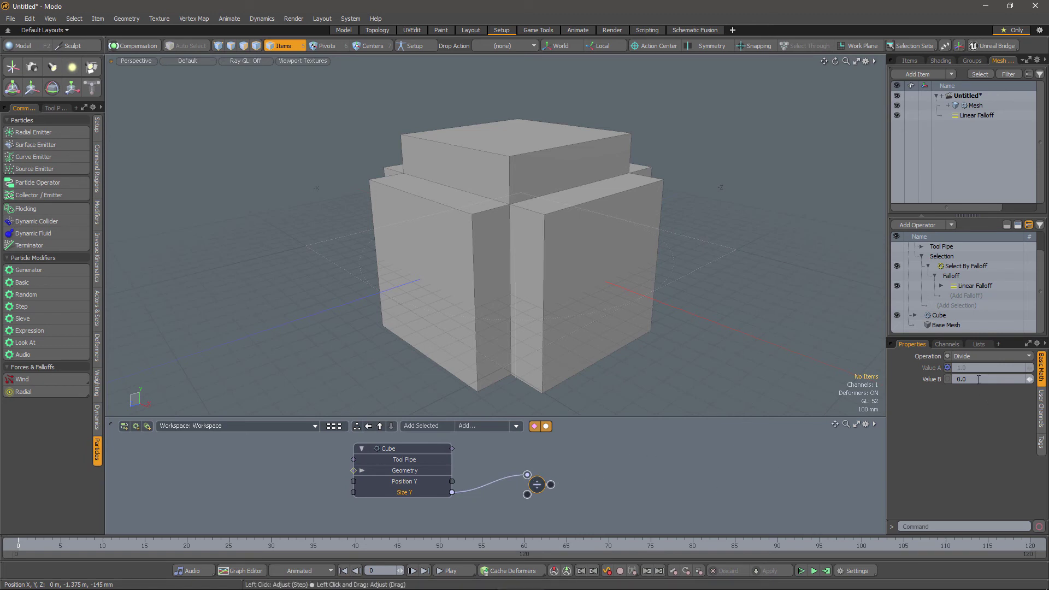
left_click(962, 378)
key("Return")
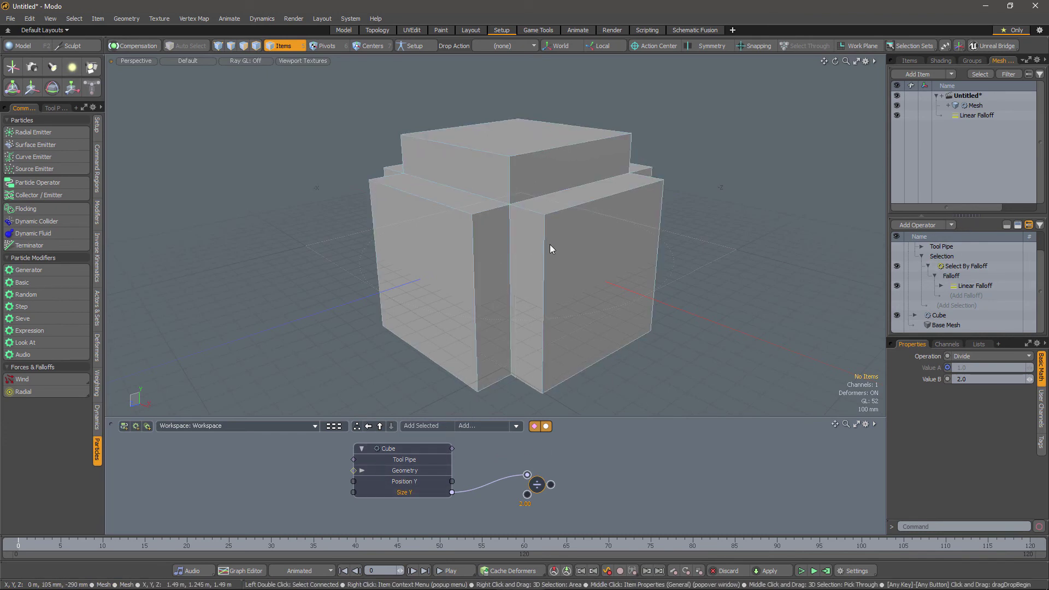
- Add a Basic Math Add node that sums the Cube's Position Y and the Divide node's output
left_click(478, 427)
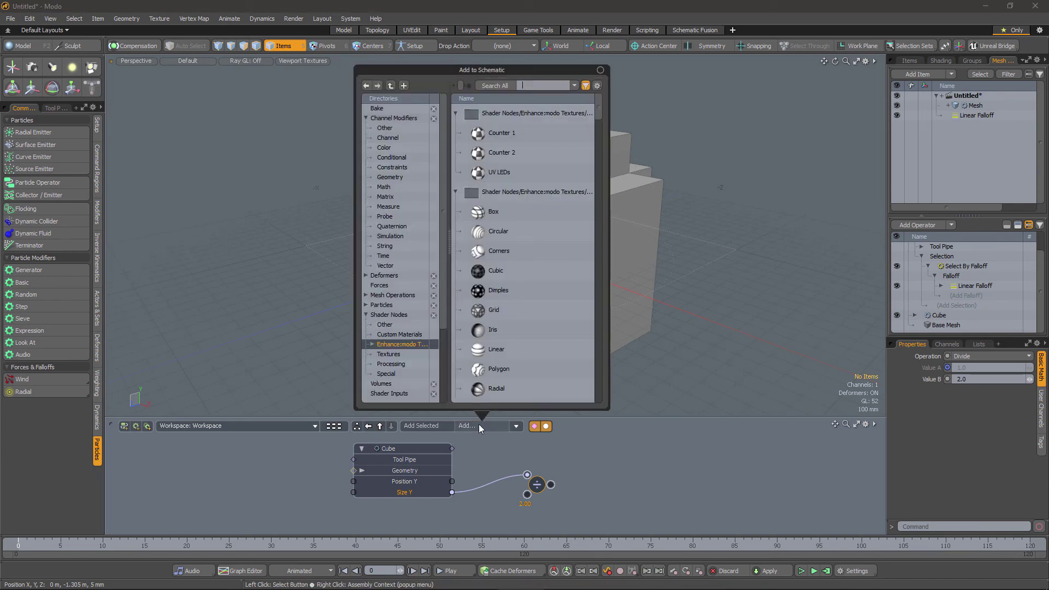
type("add")
double_click(499, 133)
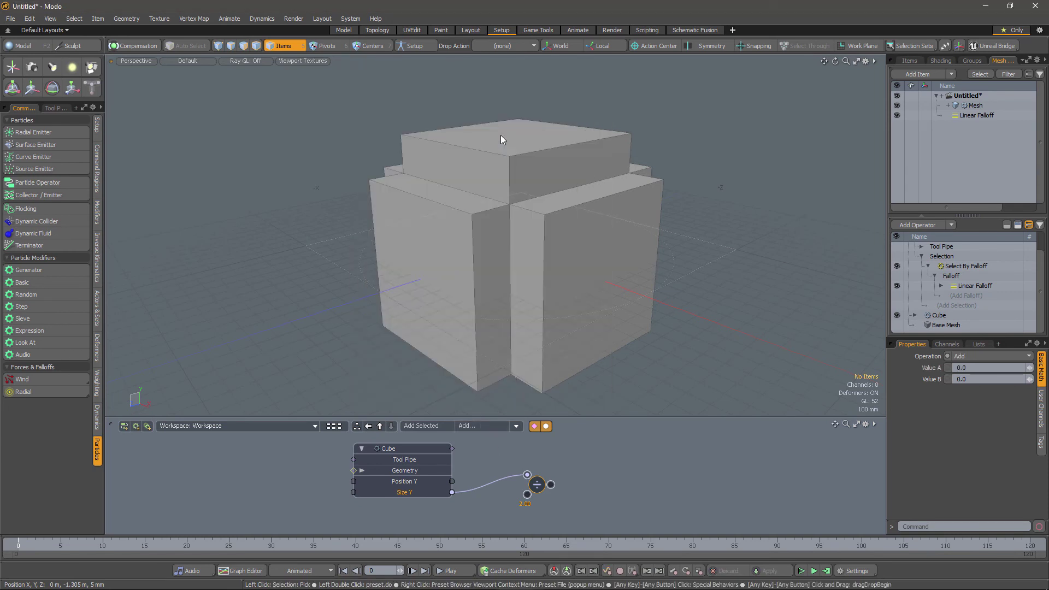
left_click(596, 477)
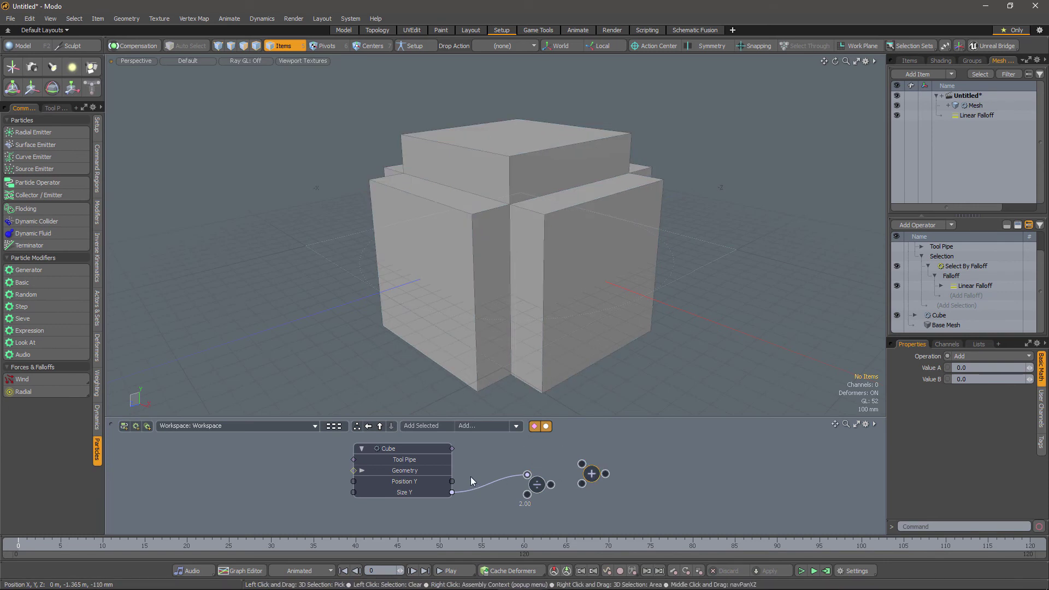
left_click_drag(452, 481, 541, 500)
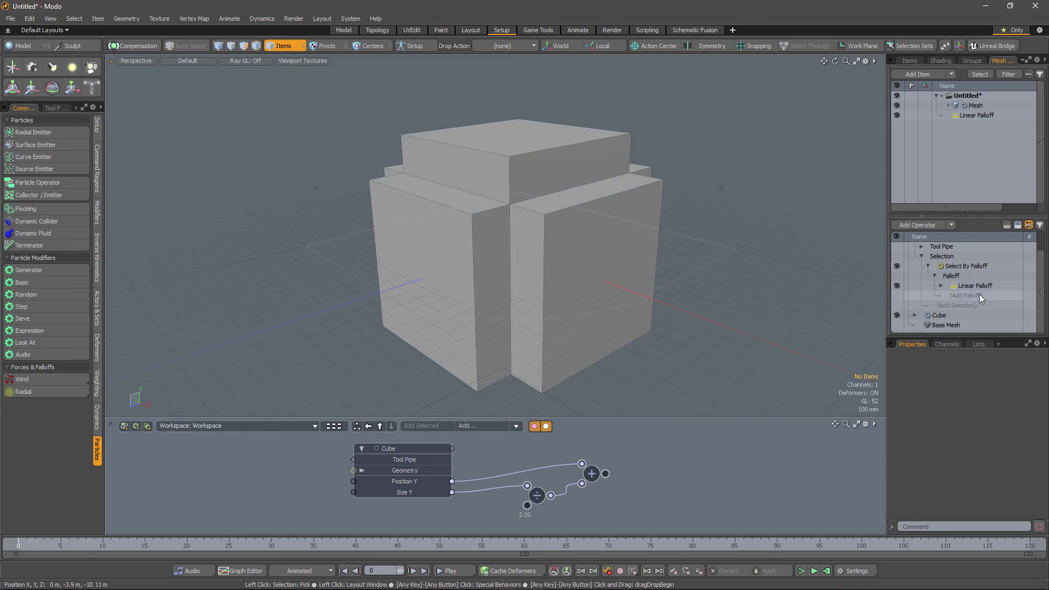
- Place the Linear Falloff in the schematic, give it a position transform and expose its Position Y channel
left_click_drag(976, 286, 703, 448)
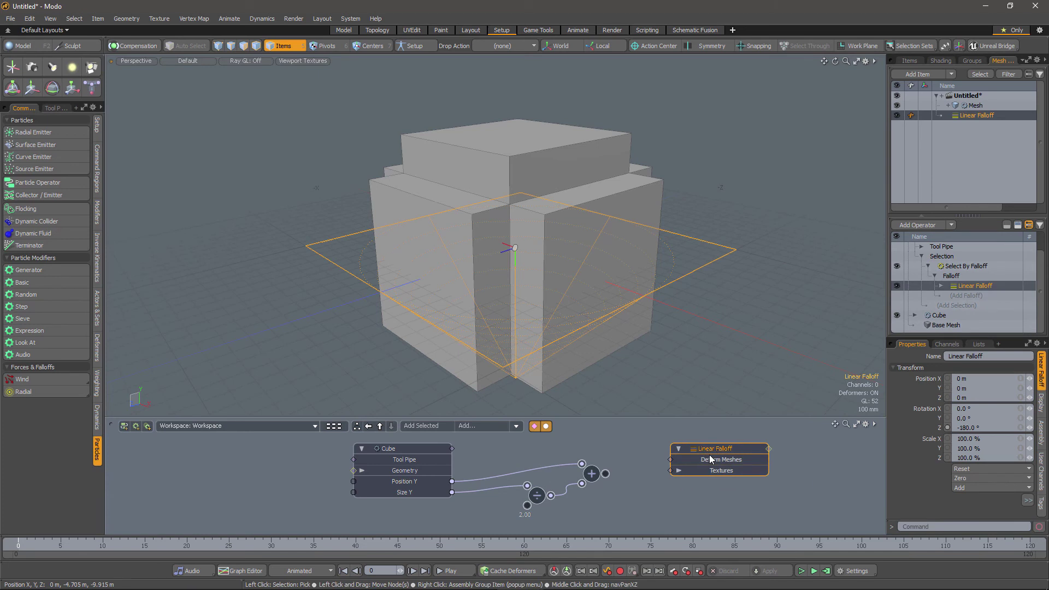
left_click(946, 346)
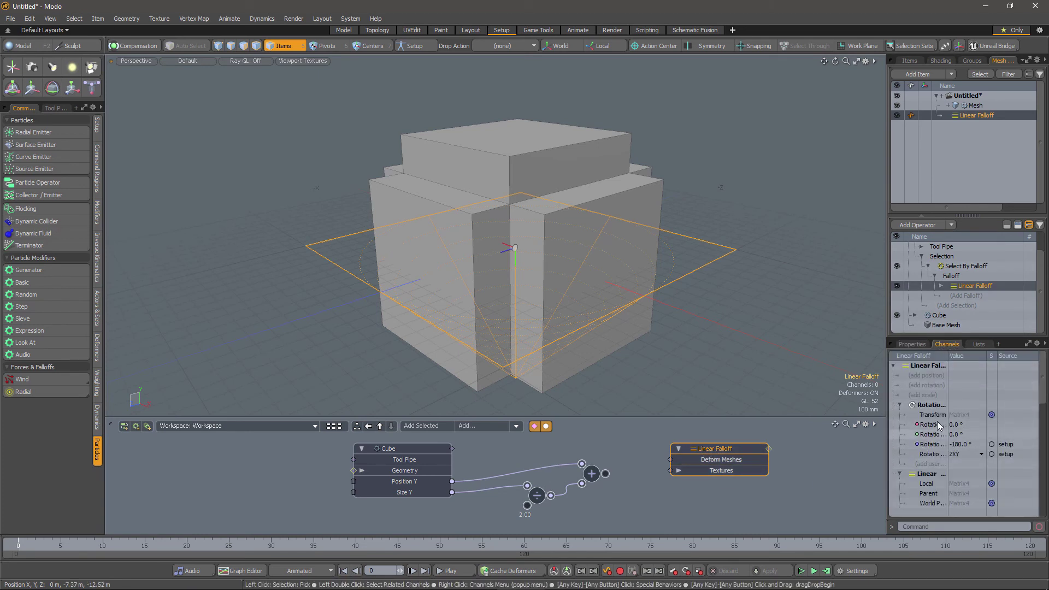
left_click(932, 378)
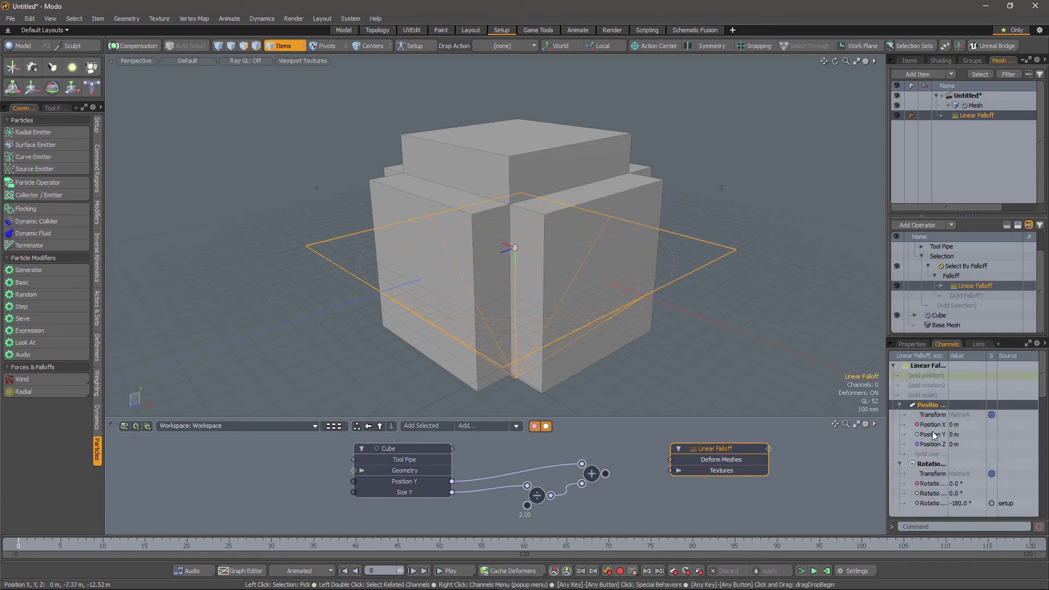
left_click_drag(932, 435, 721, 478)
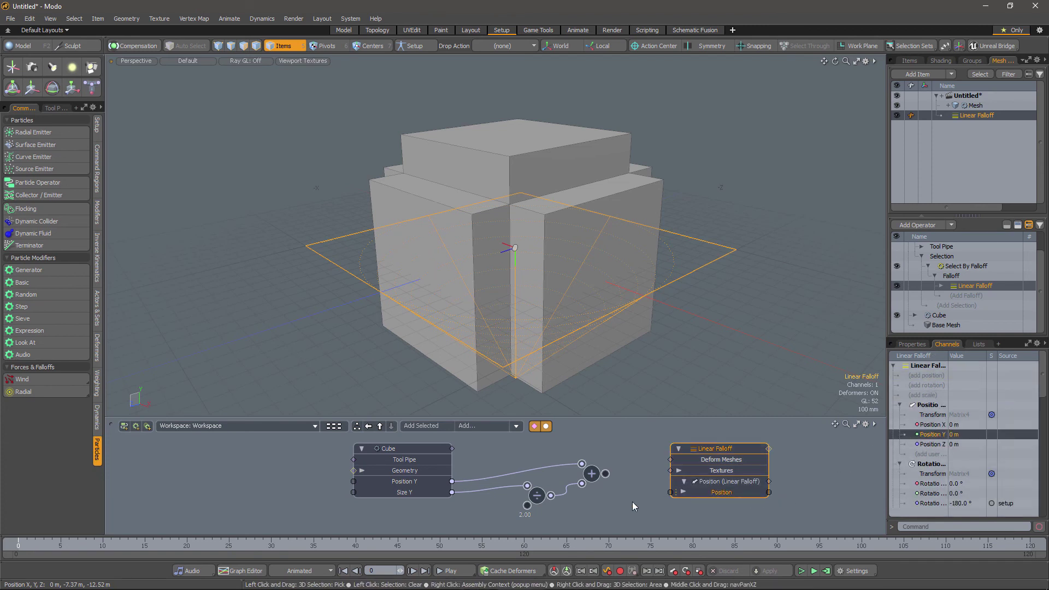
- Connect the Add node's output to the Linear Falloff's Position Y input
left_click_drag(607, 473, 671, 492)
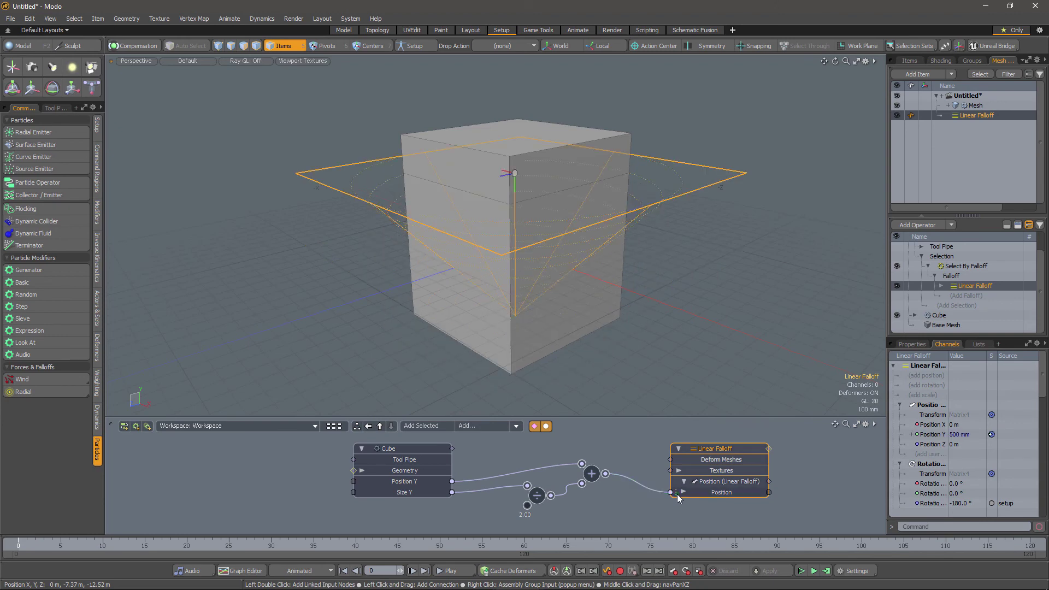
left_click_drag(572, 404, 487, 188, "alt")
left_click_drag(498, 284, 522, 293, "alt+shift")
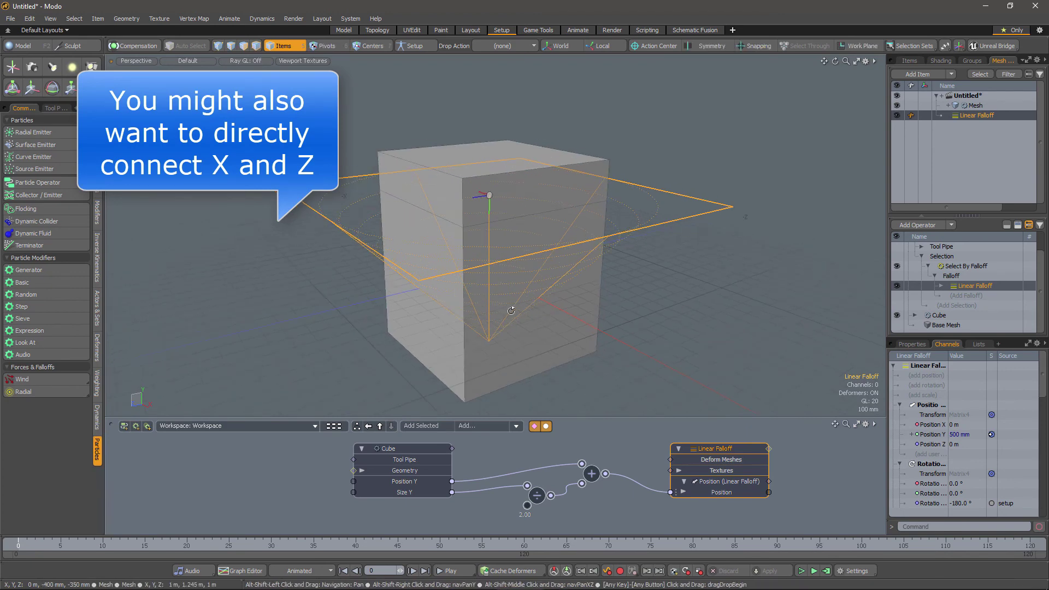
- Set the Cube operation's Size Y to 850 mm
left_click(404, 447)
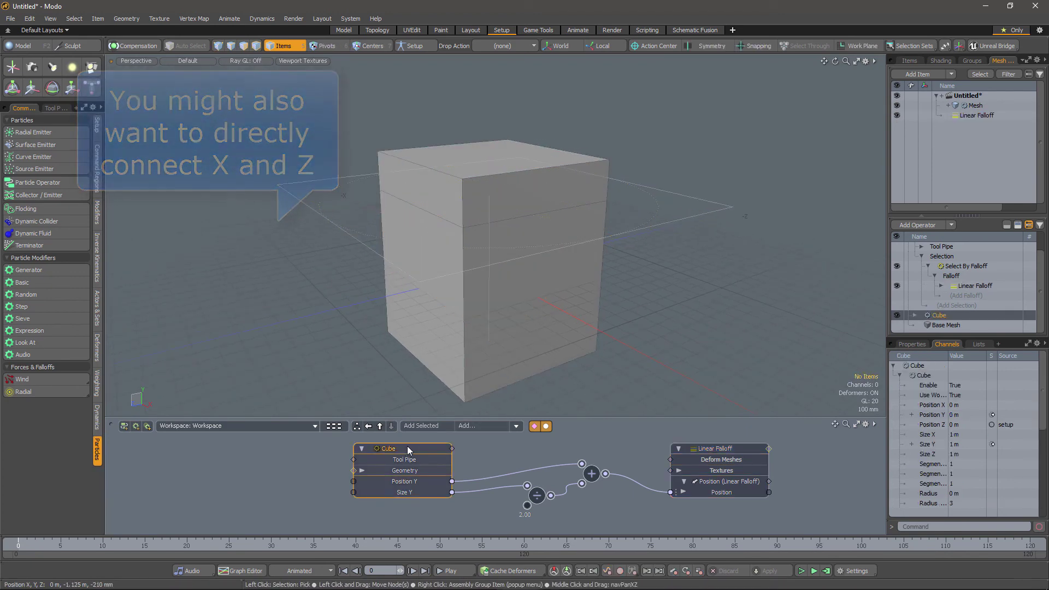
left_click(912, 344)
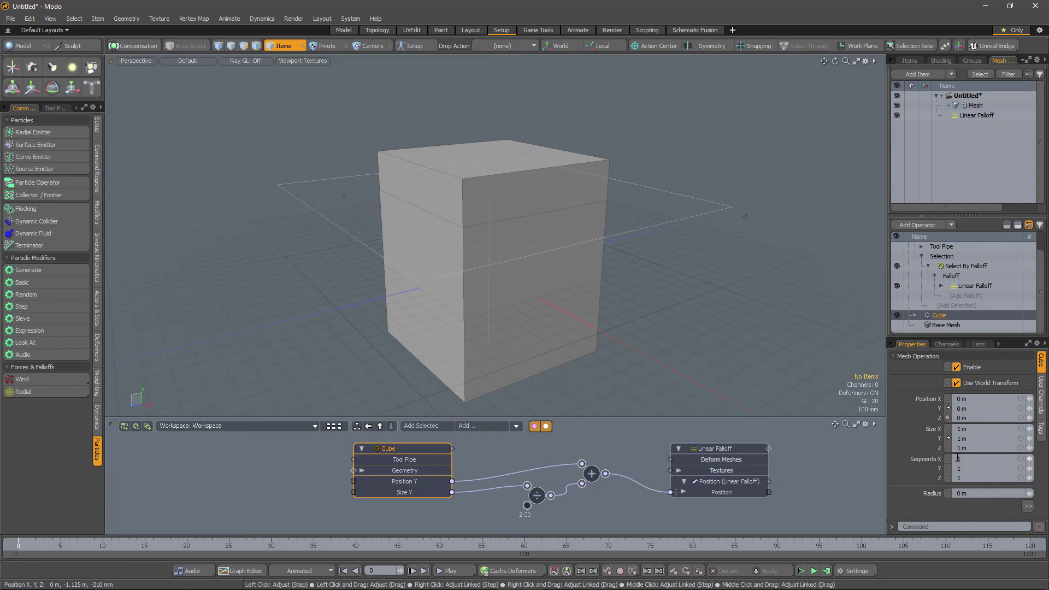
mouse_move(1031, 443)
left_mouse_down()
mouse_move(1031, 421)
mouse_move(1031, 456)
mouse_move(1031, 426)
mouse_move(1031, 445)
left_mouse_up()
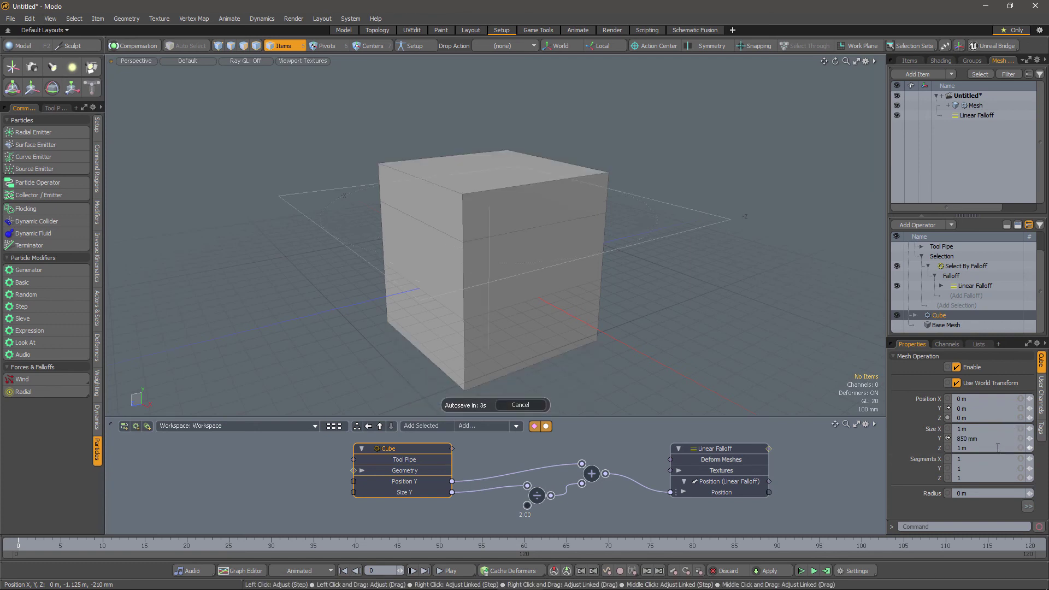
- Set the Cube's segments to 4 in X, Y and Z and select the mesh
left_click(1030, 469)
left_click(1030, 472)
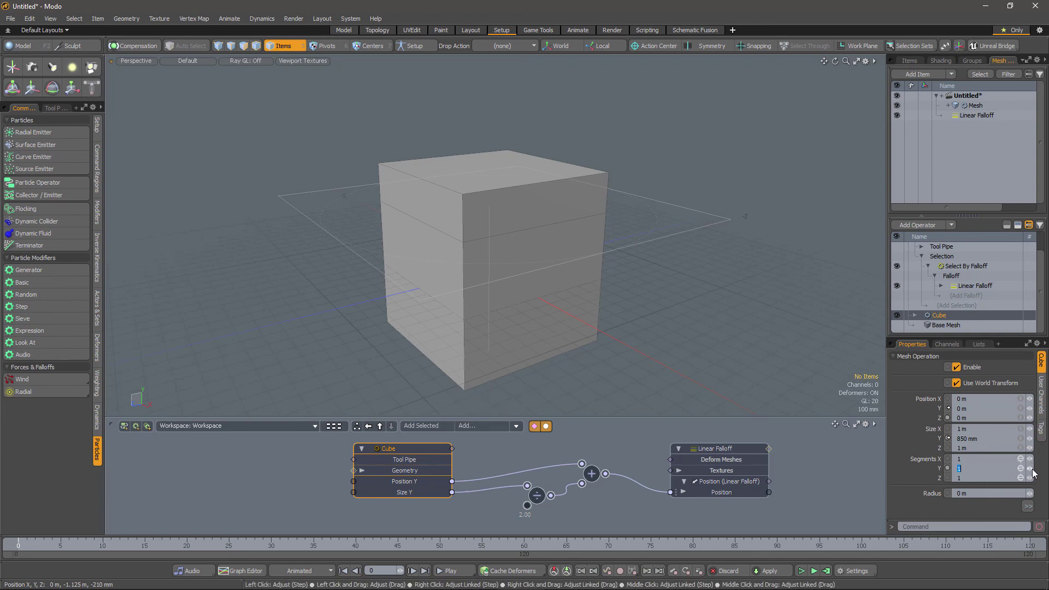
right_click_drag(1031, 470, 1043, 471)
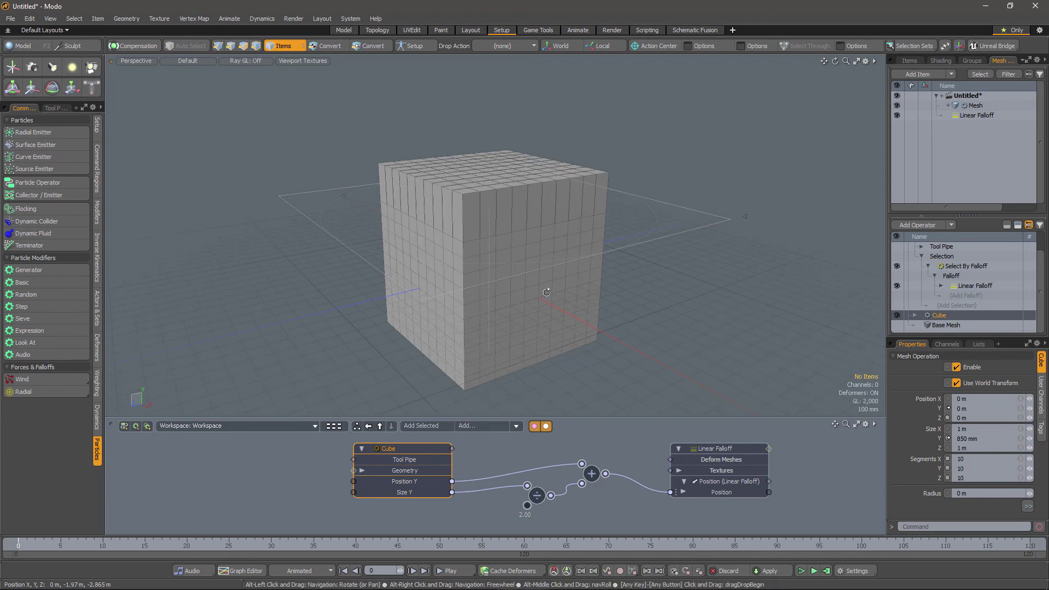
left_click_drag(579, 328, 666, 341, "alt")
right_click_drag(1030, 468, 1021, 469)
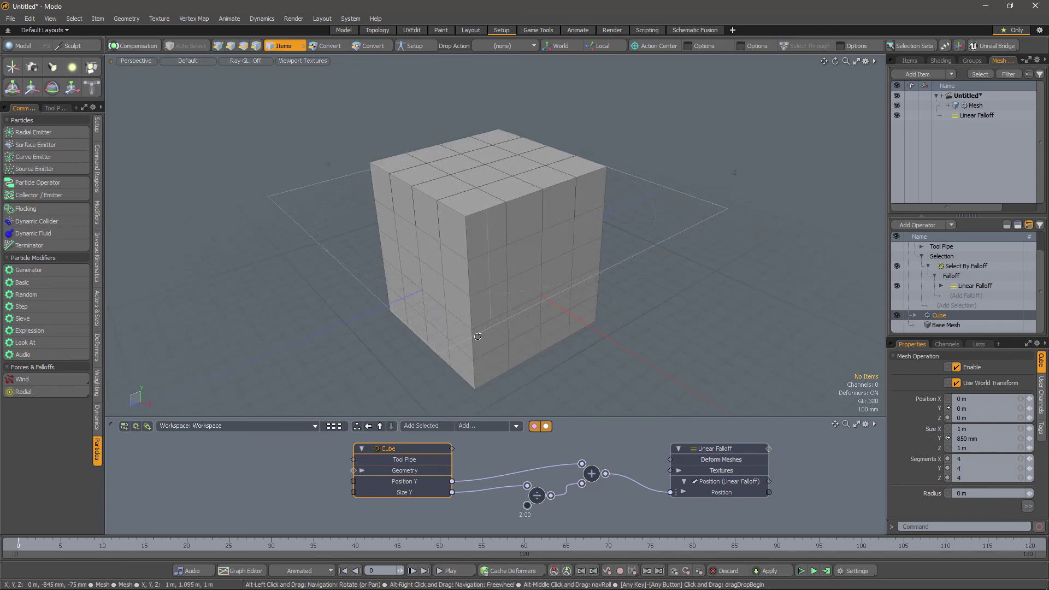
left_click(542, 325)
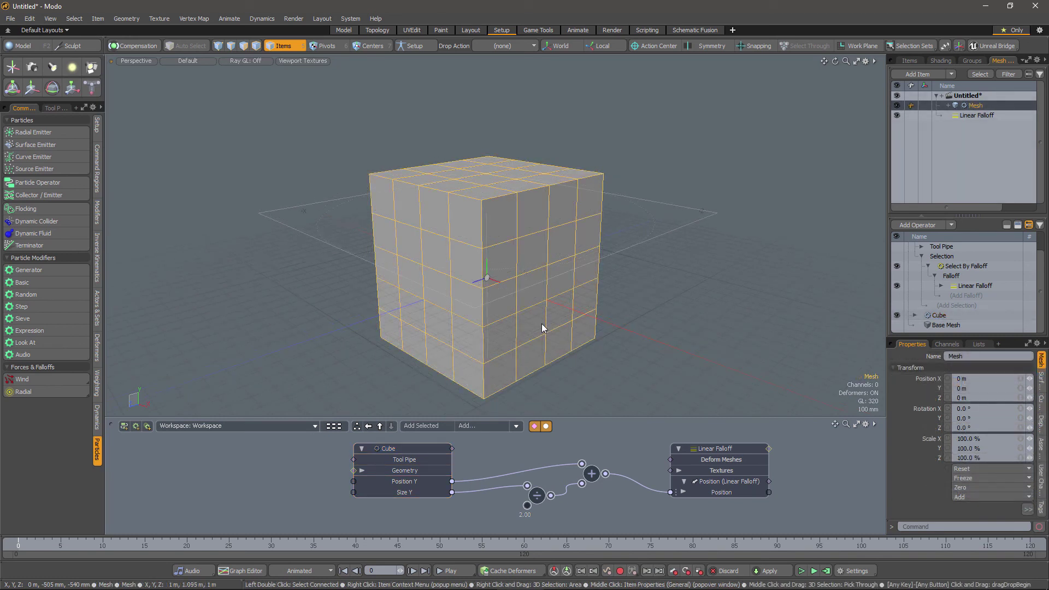
- Try rotating the mesh to about -54° around Z to test the falloff selection, and undo the rotation
key("e")
left_click_drag(505, 245, 521, 284)
left_click_drag(508, 245, 520, 289)
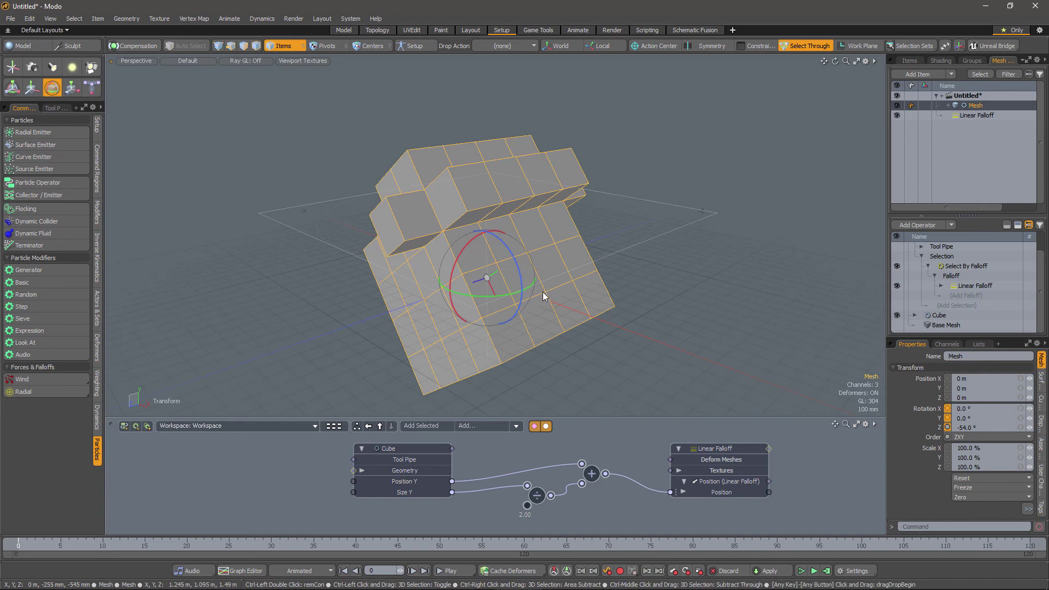
key("ctrl+z")
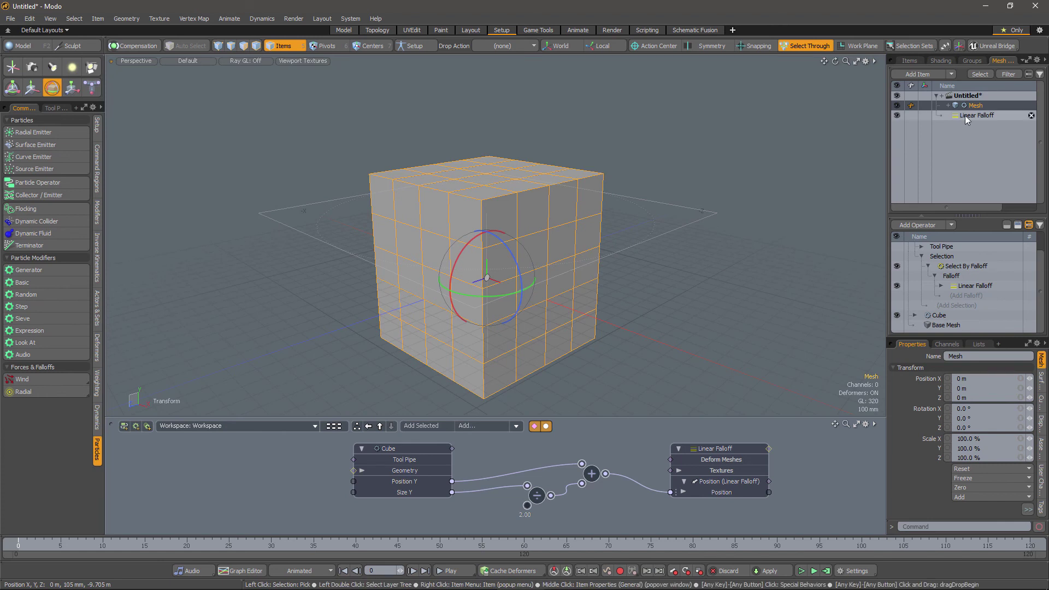
- Parent the Linear Falloff to the Mesh item and undo any trial rotation of the falloff
left_click_drag(966, 119, 973, 103)
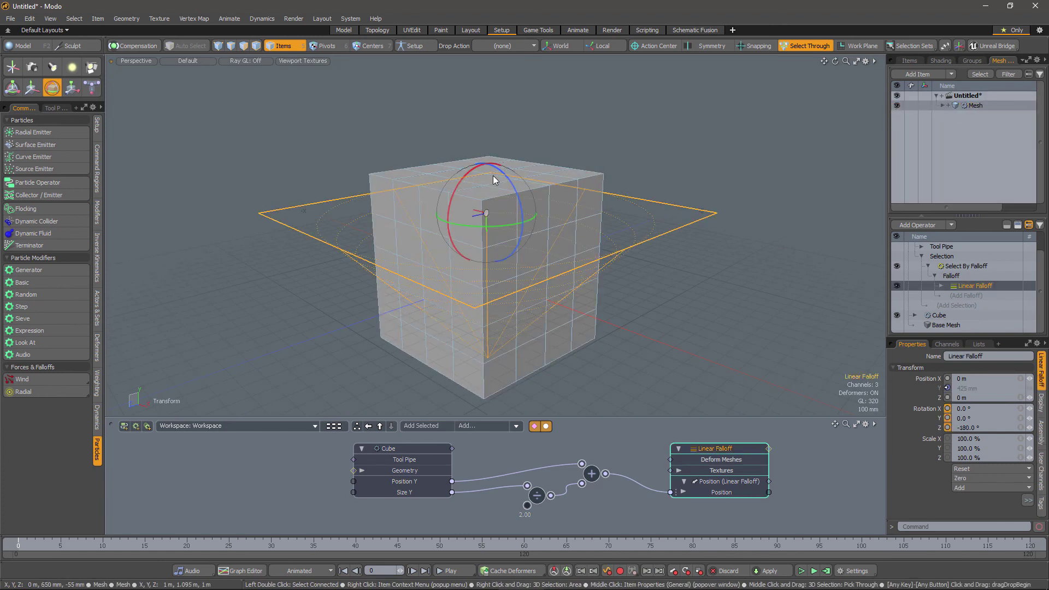
mouse_move(503, 175)
left_mouse_down("ctrl")
mouse_move(517, 190)
mouse_move(512, 182)
left_mouse_up("ctrl")
key("ctrl+z")
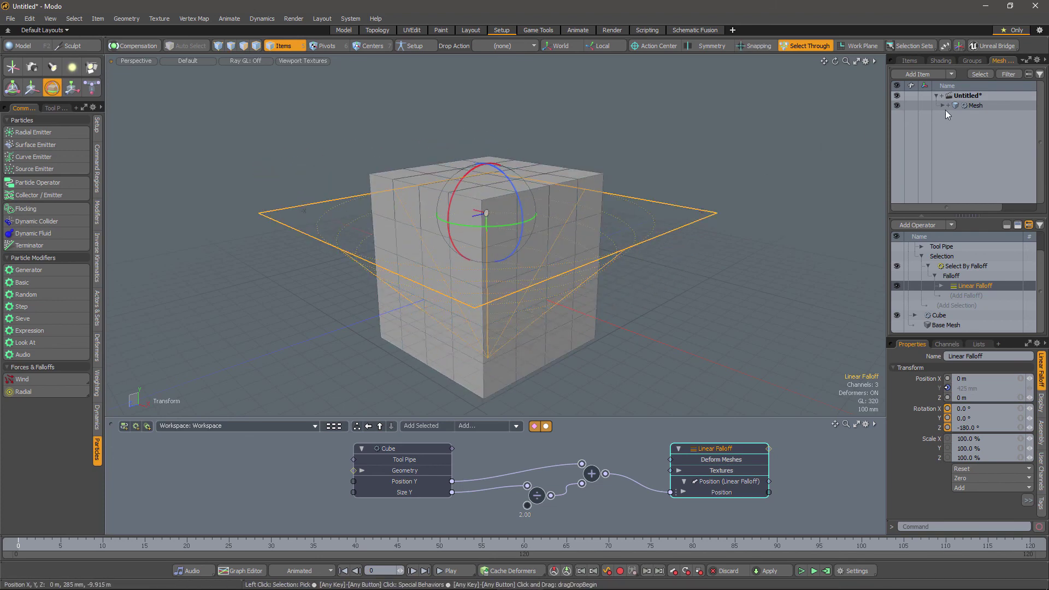
- Test the parented falloff by rotating the mesh around Z, and undo the rotation
left_click(963, 106)
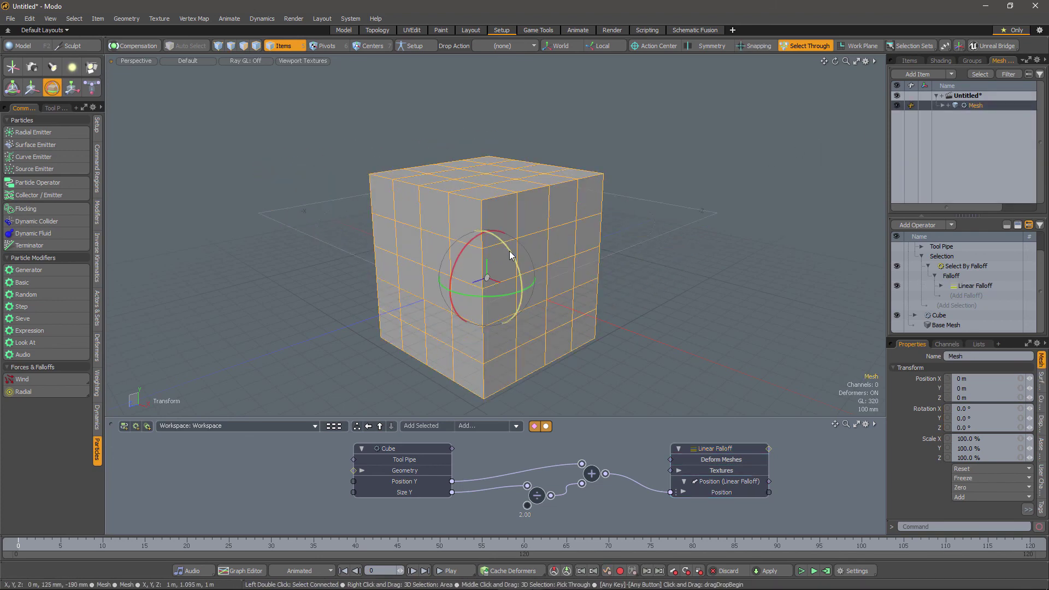
mouse_move(509, 250)
left_mouse_down()
mouse_move(521, 286)
mouse_move(489, 233)
mouse_move(511, 261)
left_mouse_up()
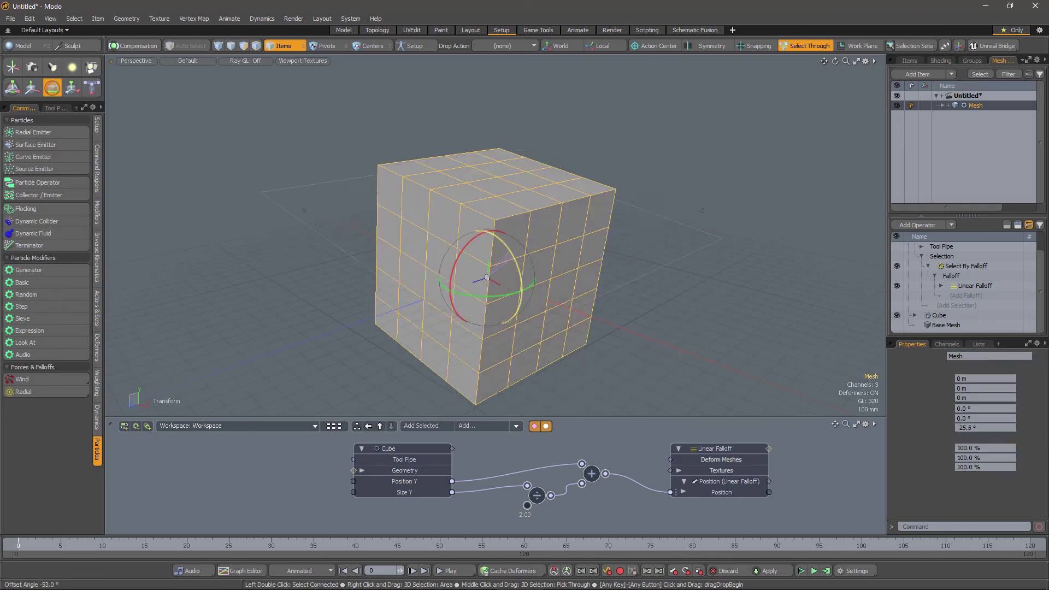
key("ctrl+z")
- Enable Group Polygons on the Polygon Bevel operation and set its Inset to about 132 mm
mouse_move(569, 280)
left_mouse_down("alt")
mouse_move(547, 286)
mouse_move(557, 286)
left_mouse_up("alt")
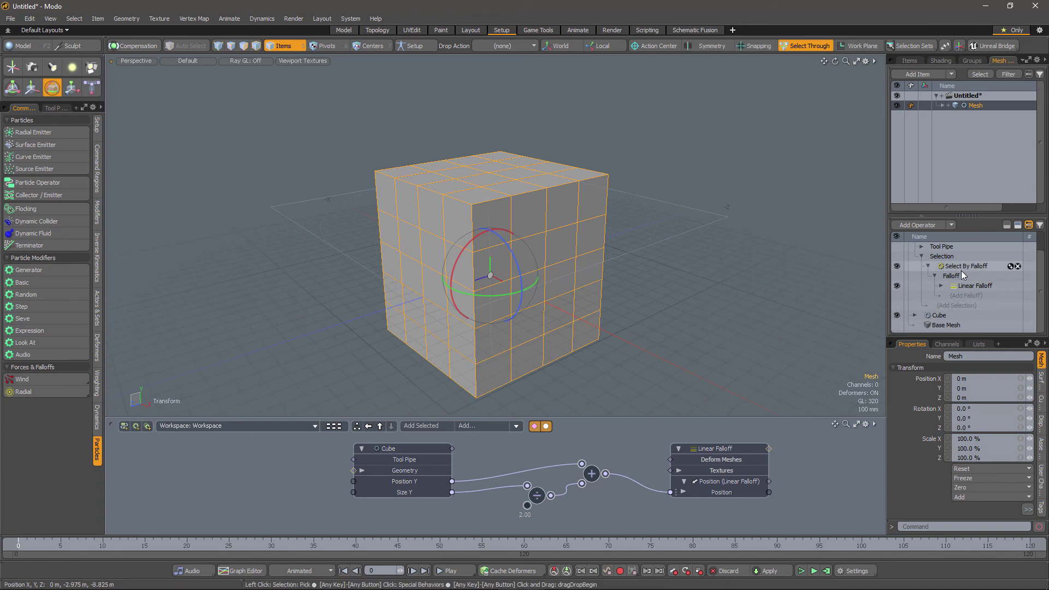
scroll(952, 264, "up", 1)
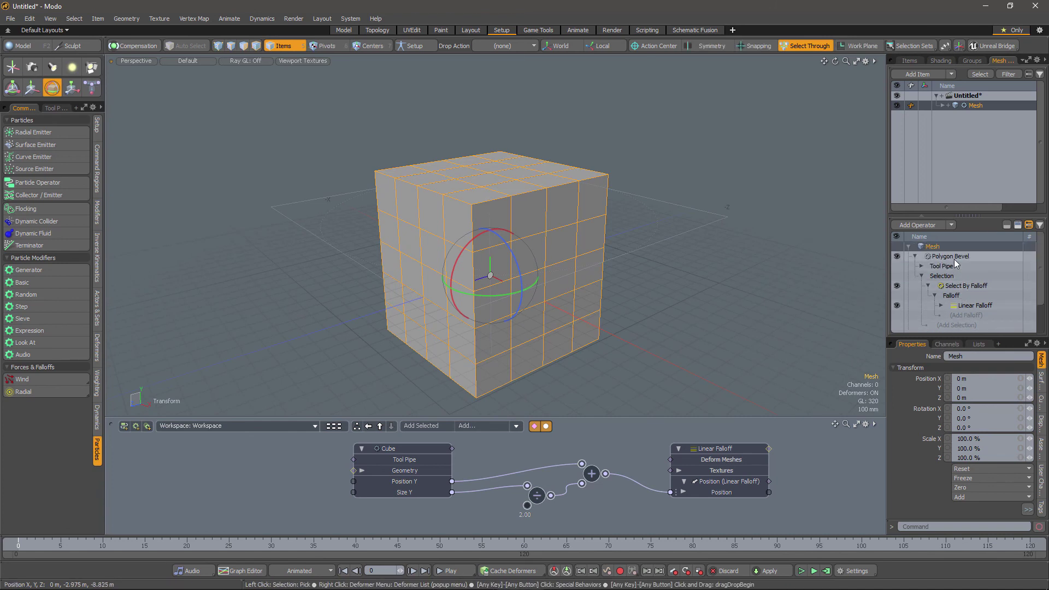
left_click(954, 260)
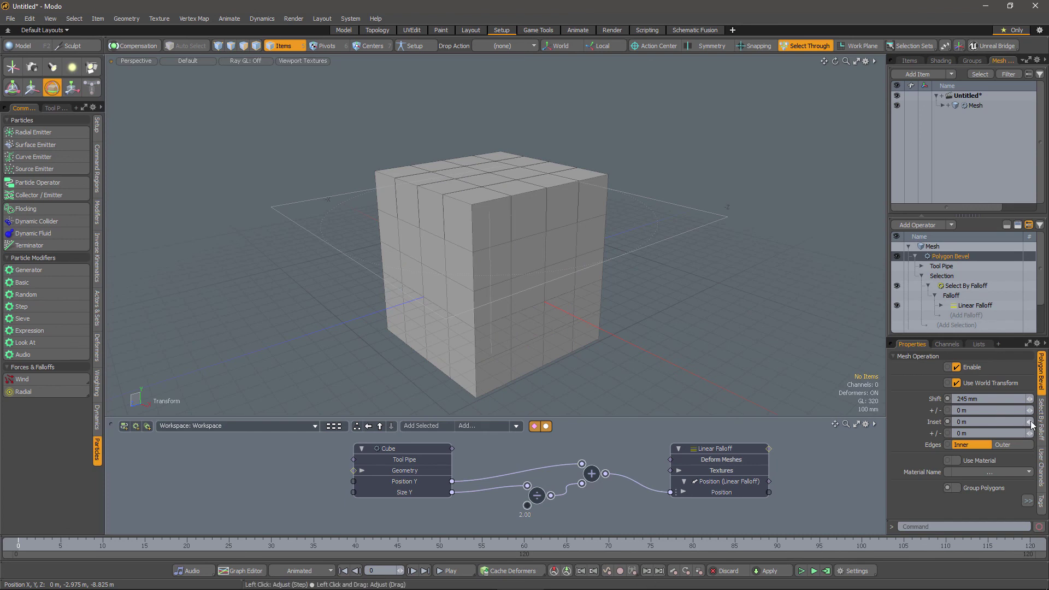
left_click_drag(1029, 421, 1046, 421)
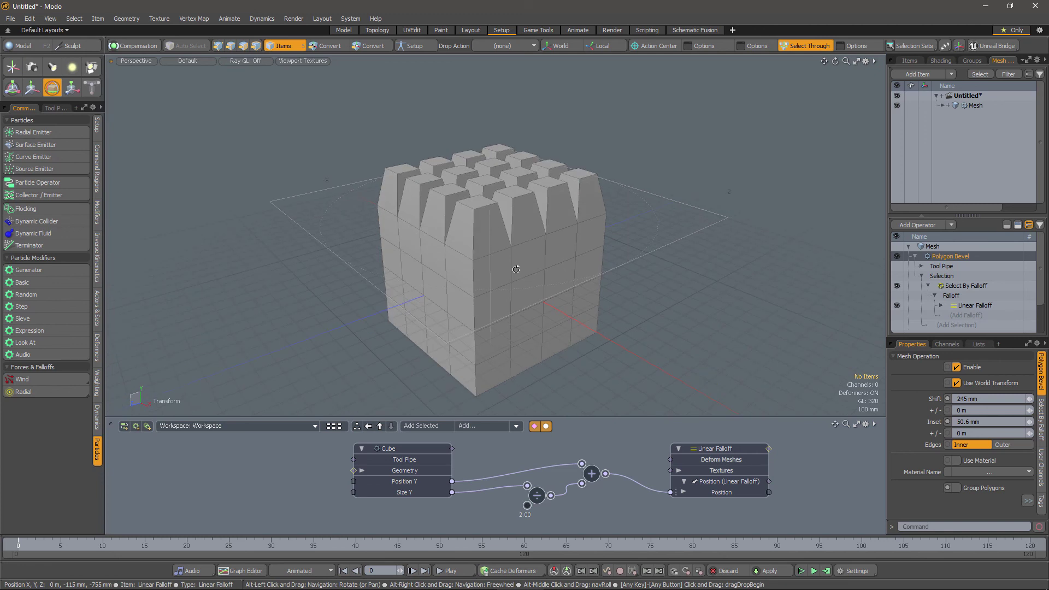
left_click(958, 487)
left_click_drag(492, 280, 503, 284, "alt")
left_click_drag(1030, 422, 1047, 422)
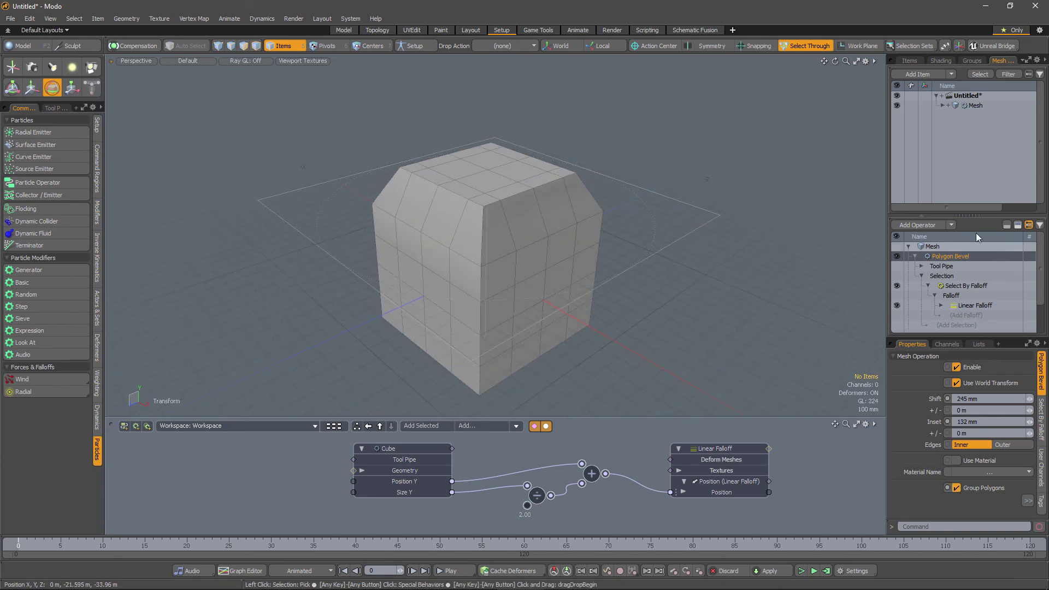
- Transform the mesh with a -6° rotation around Z, a 5 mm Y position and a uniform scale of about 122.5 %
left_click(971, 105)
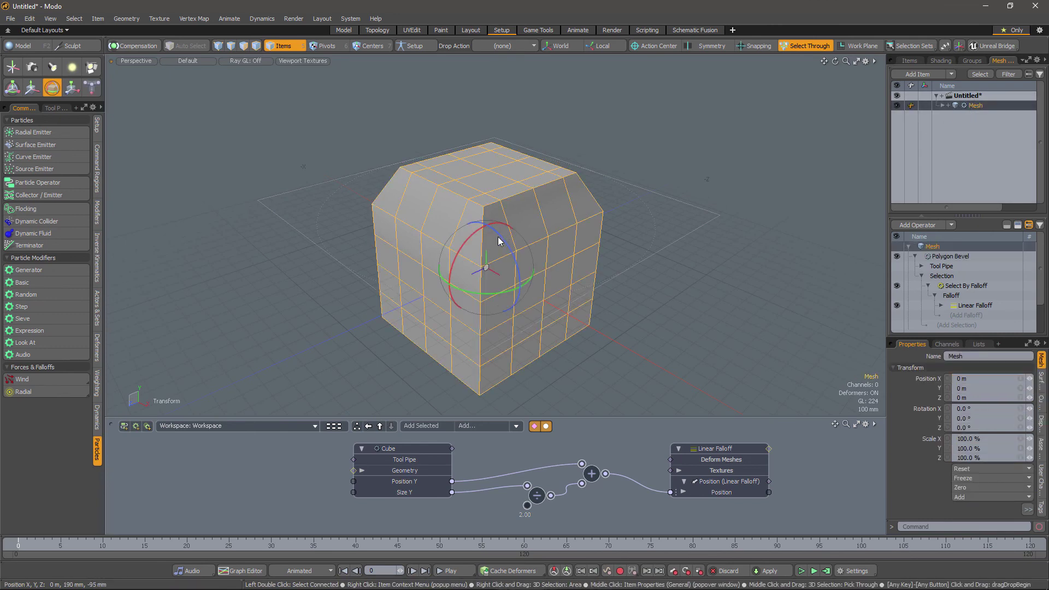
left_click_drag(498, 241, 486, 268)
key("w")
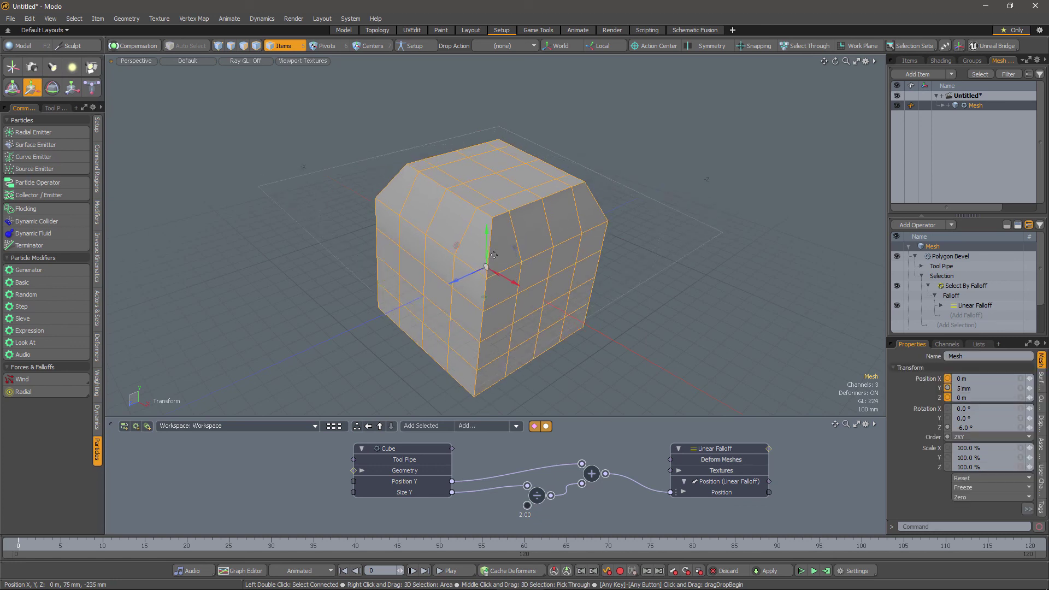
key("r")
left_click_drag(489, 274, 531, 316)
left_click_drag(650, 344, 658, 325, "alt")
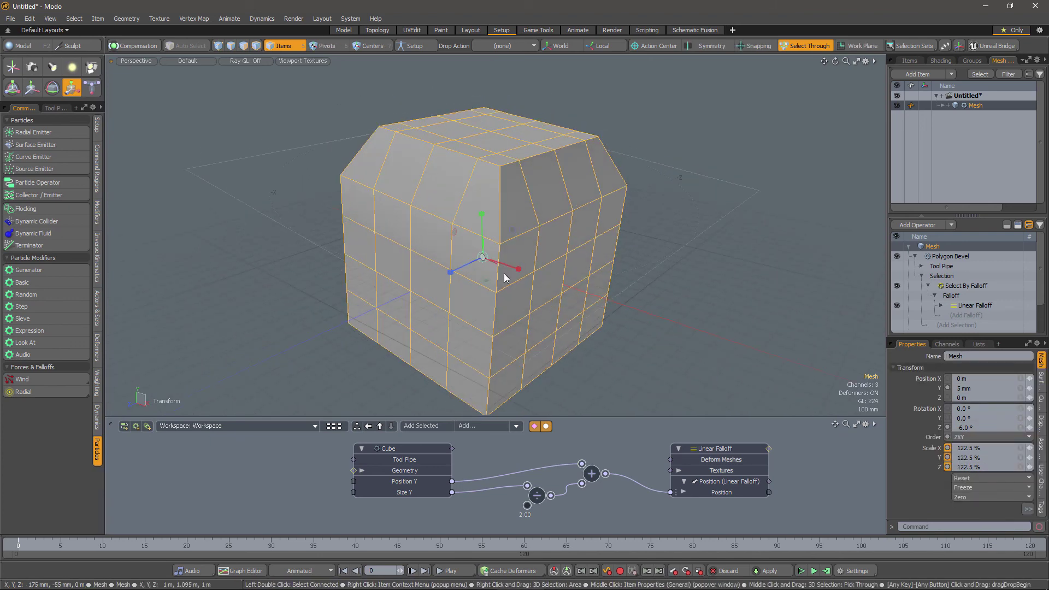